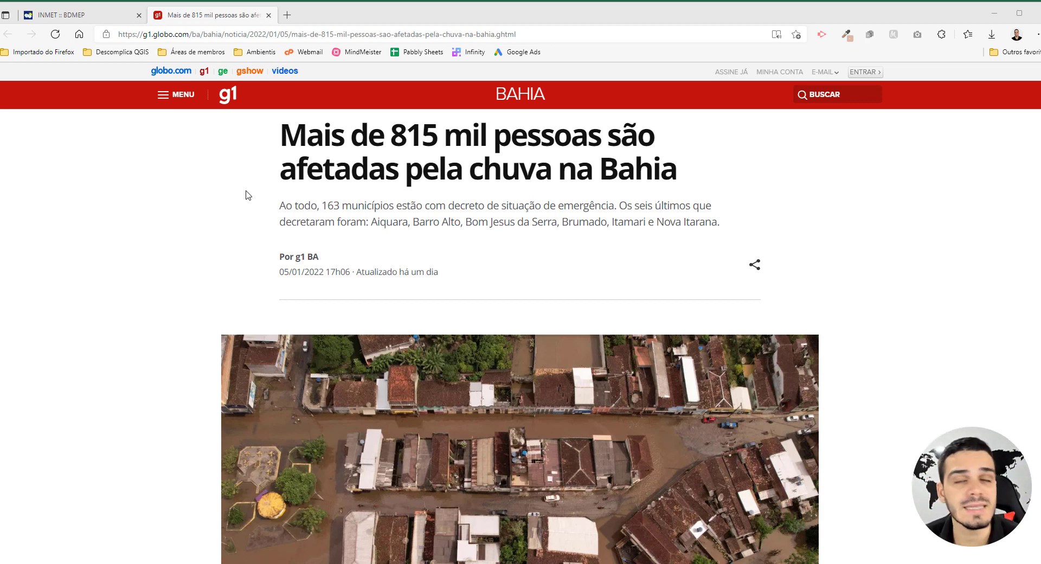
# Switch to QGIS and choose BAHIA.csv from the bahia folder as the source of a delimited text layer.
pyautogui.click(81, 19)
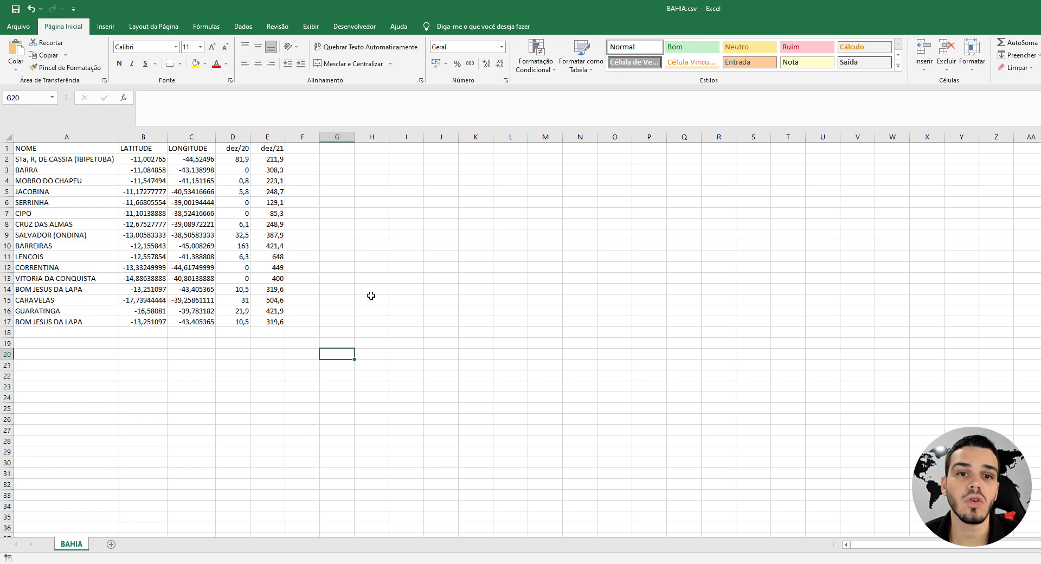
pyautogui.click(416, 563)
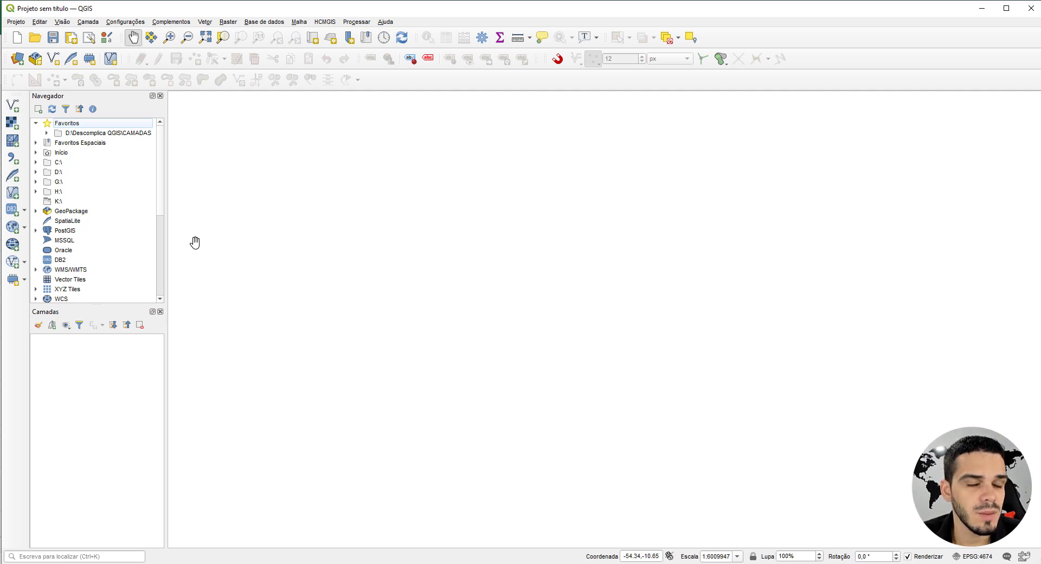
pyautogui.click(8, 165)
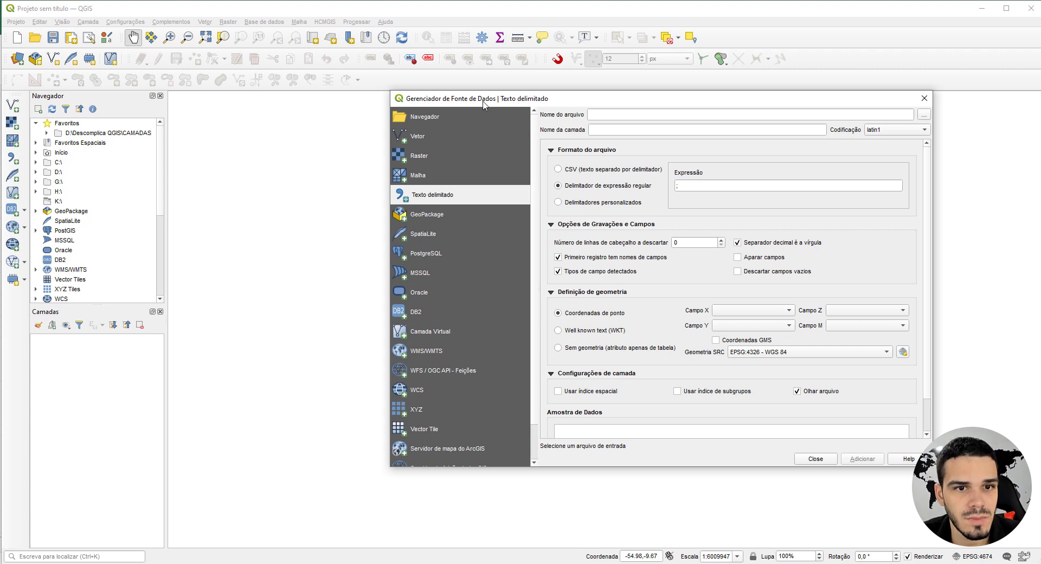
pyautogui.moveTo(485, 91); pyautogui.dragTo(371, 83)
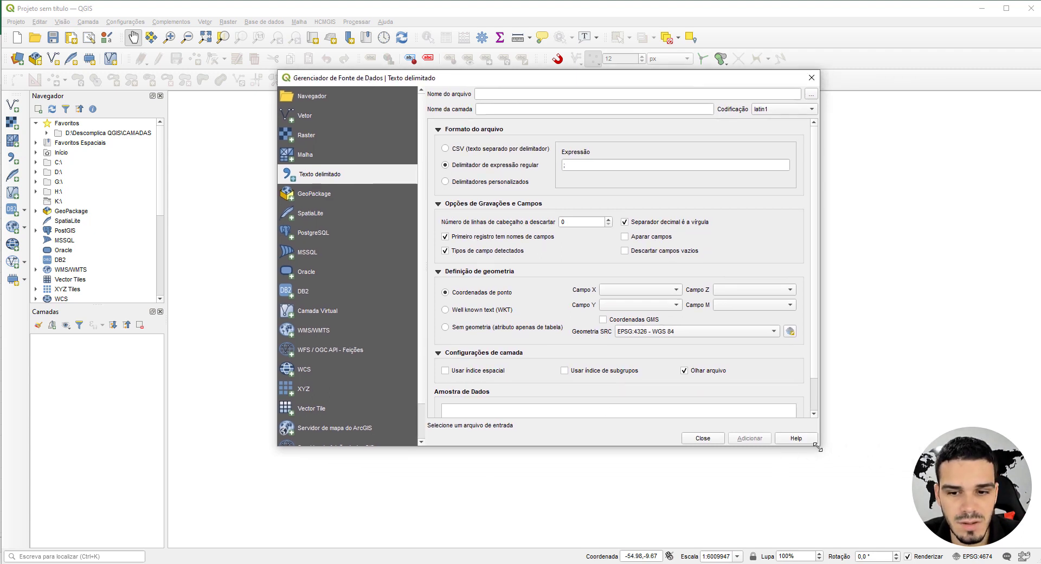
pyautogui.moveTo(820, 446); pyautogui.dragTo(919, 537)
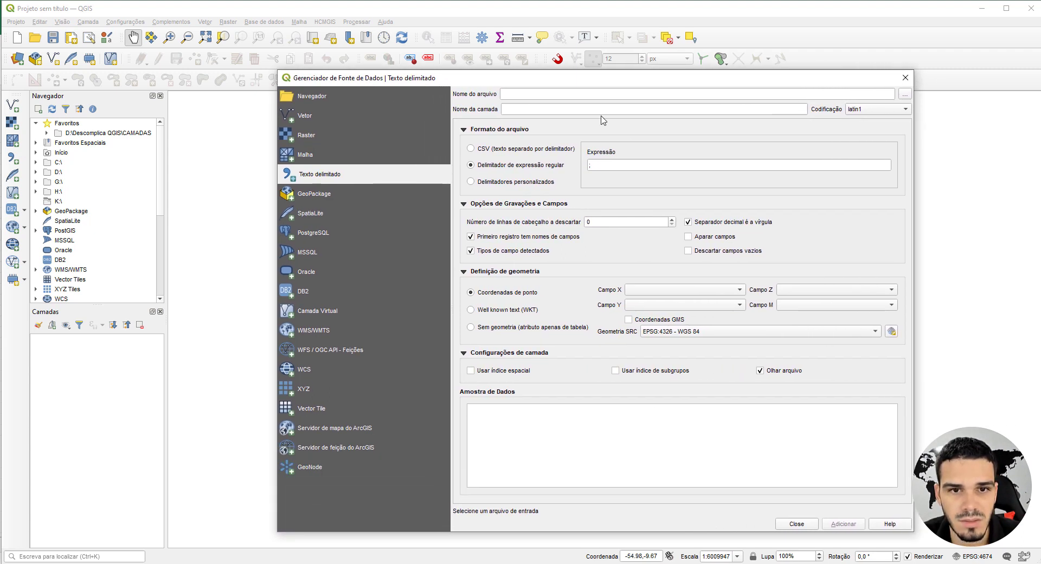
pyautogui.click(905, 95)
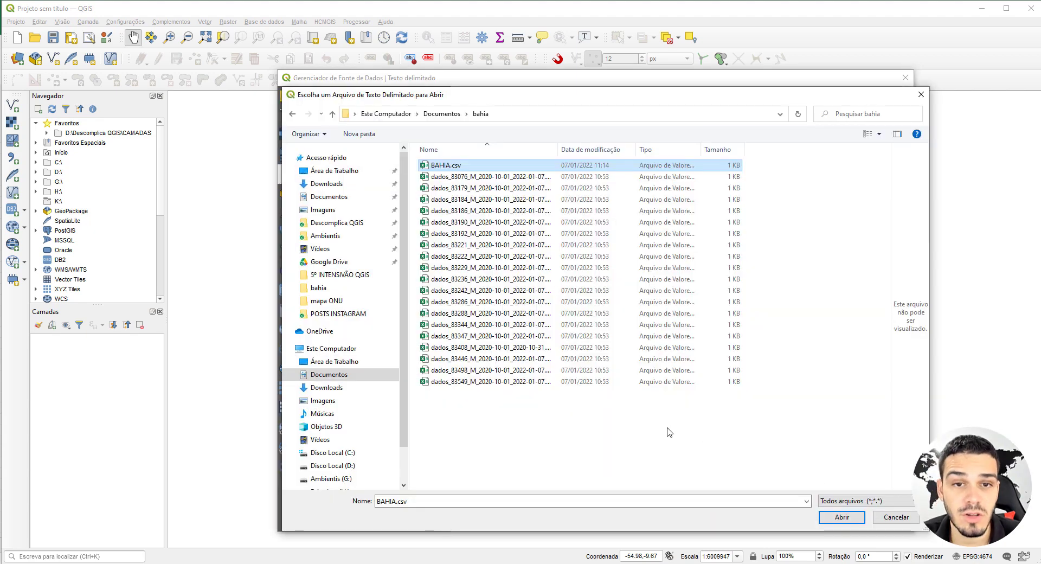
pyautogui.click(842, 517)
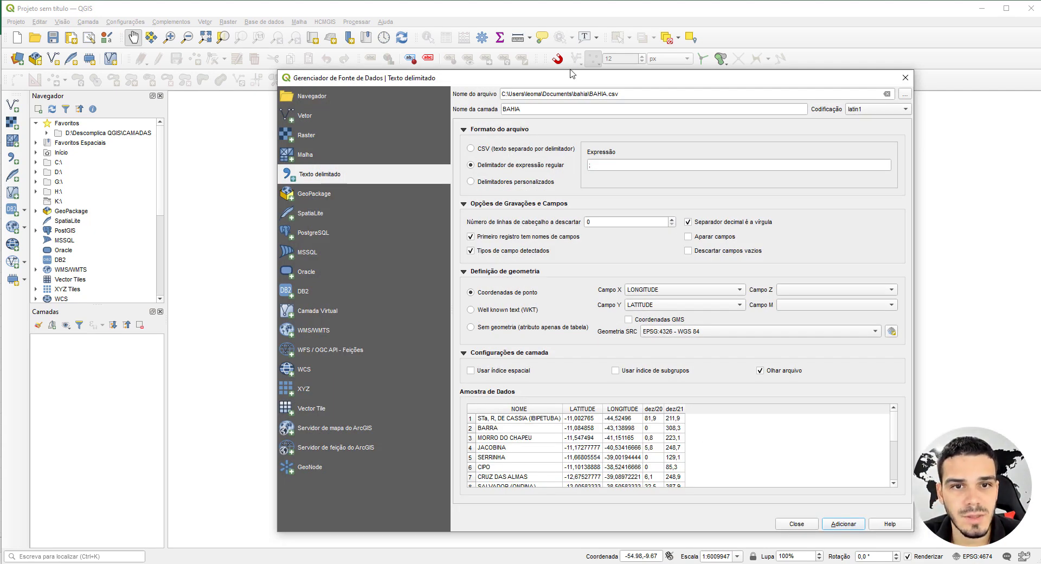
# Add the BAHIA table to the project as a point layer using the detected longitude and latitude fields.
pyautogui.moveTo(569, 80); pyautogui.dragTo(564, 57)
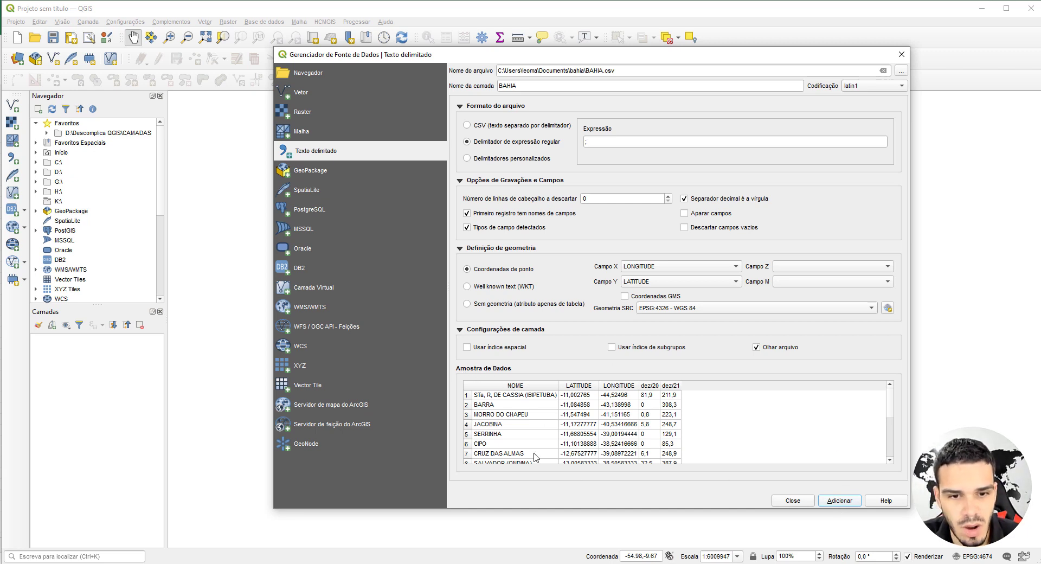
pyautogui.click(839, 500)
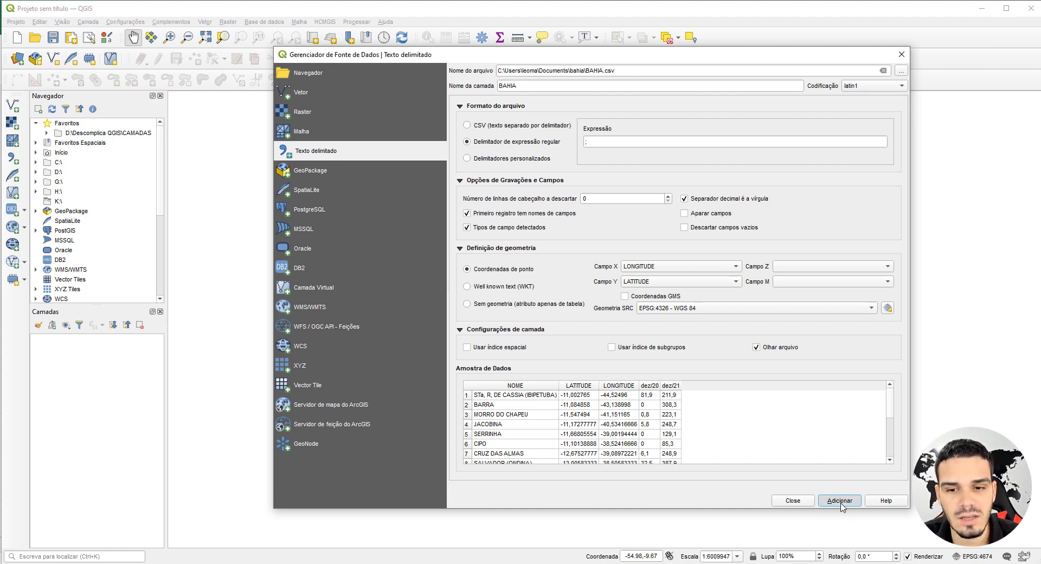
pyautogui.click(790, 501)
pyautogui.scroll(-1, 610, 259)
pyautogui.moveTo(610, 258); pyautogui.dragTo(591, 270)
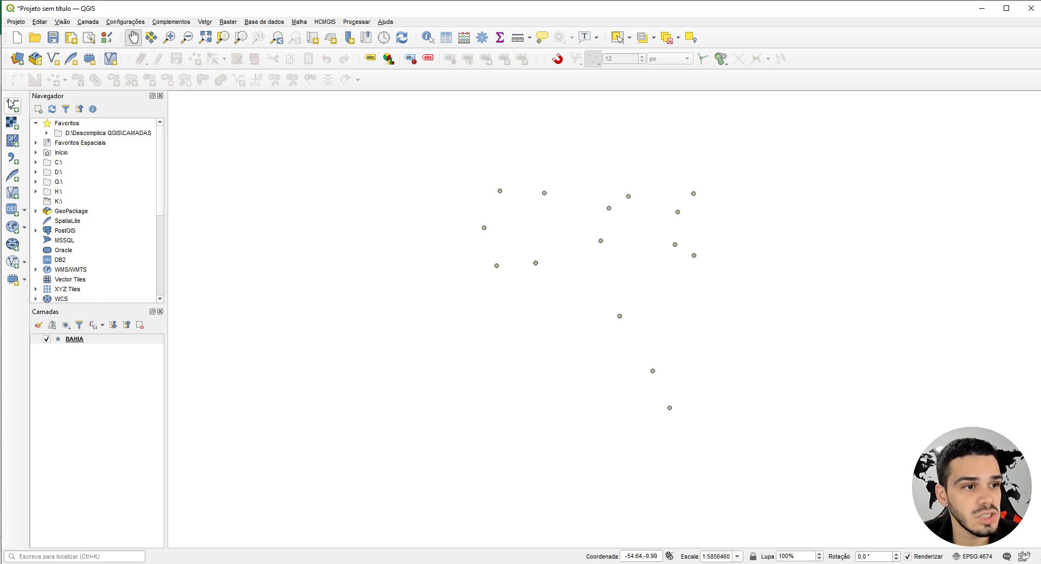
# Add the BR_UF_2020.shp state boundaries as a vector layer and place it below the BAHIA points.
pyautogui.click(12, 107)
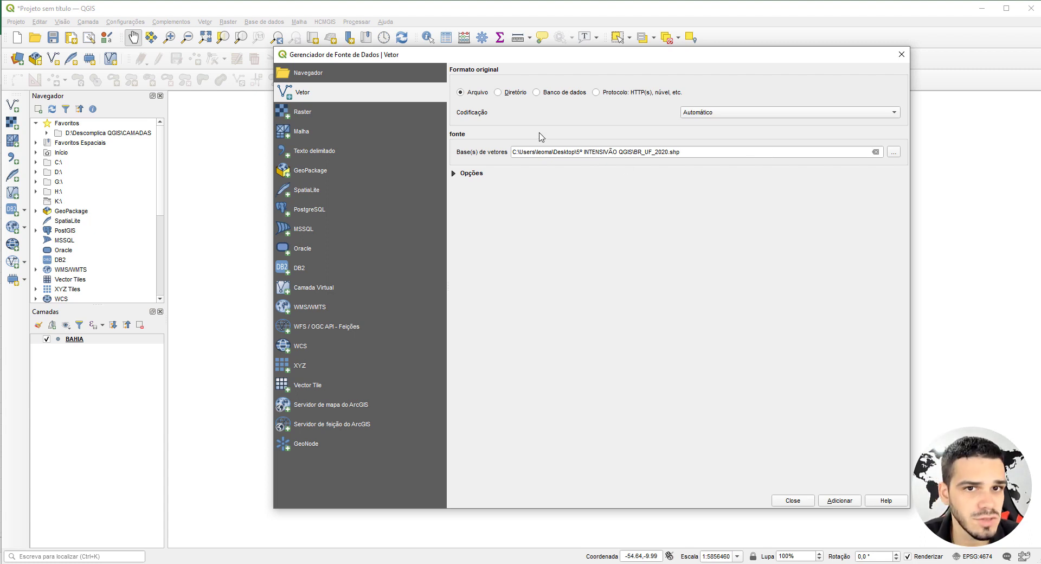
pyautogui.click(839, 501)
pyautogui.click(793, 501)
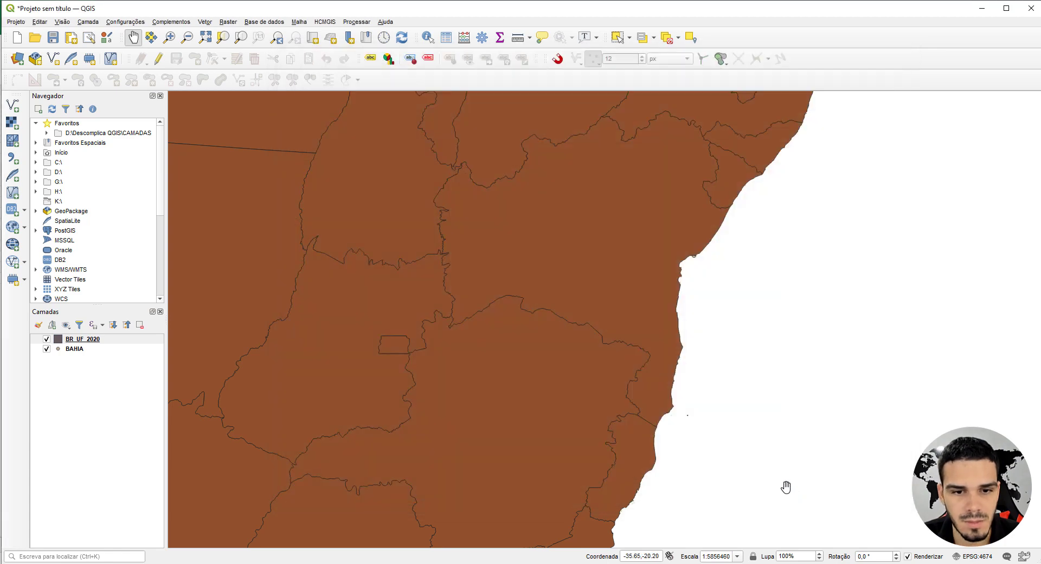
pyautogui.moveTo(78, 342); pyautogui.dragTo(76, 355)
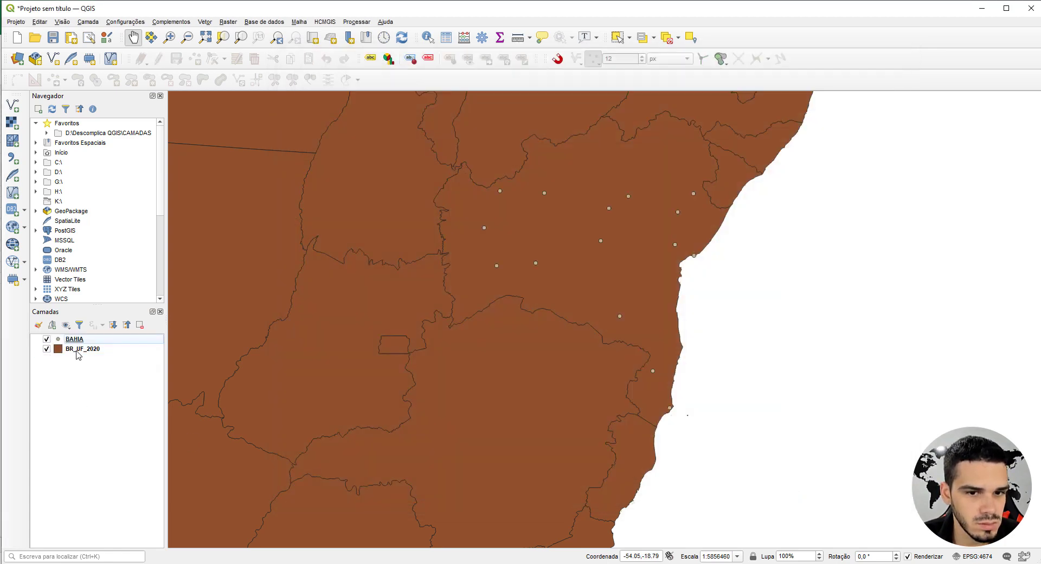
# Give the BR_UF_2020 layer's simple fill a transparent fill colour and close the layer styling.
pyautogui.click(39, 326)
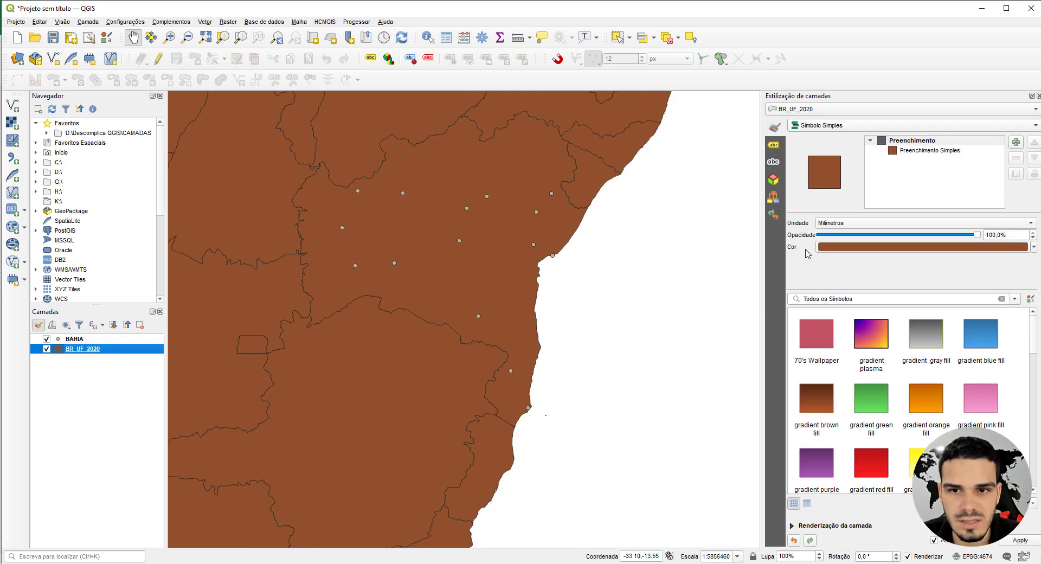
pyautogui.click(917, 152)
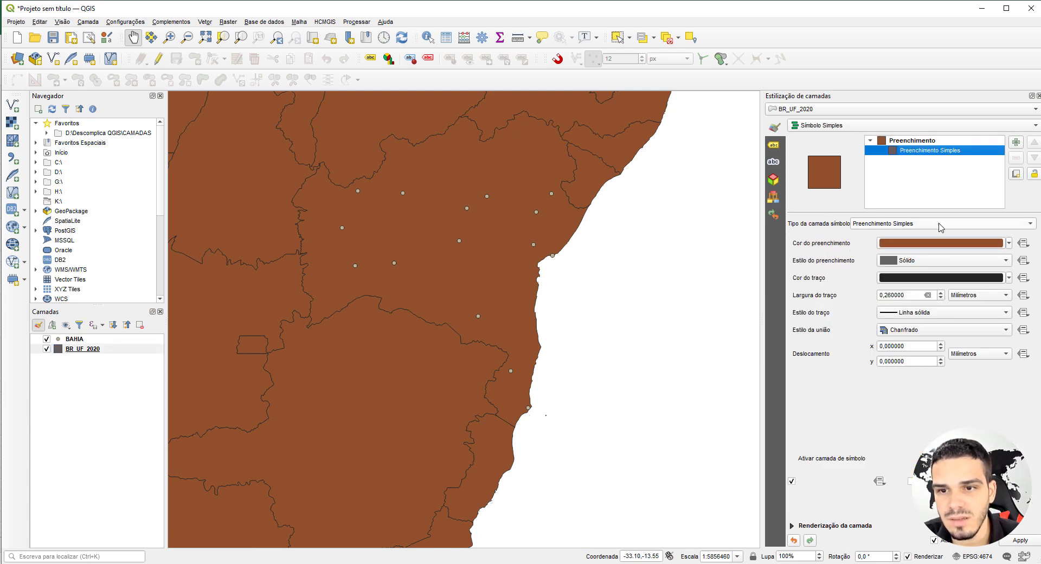
pyautogui.click(1010, 244)
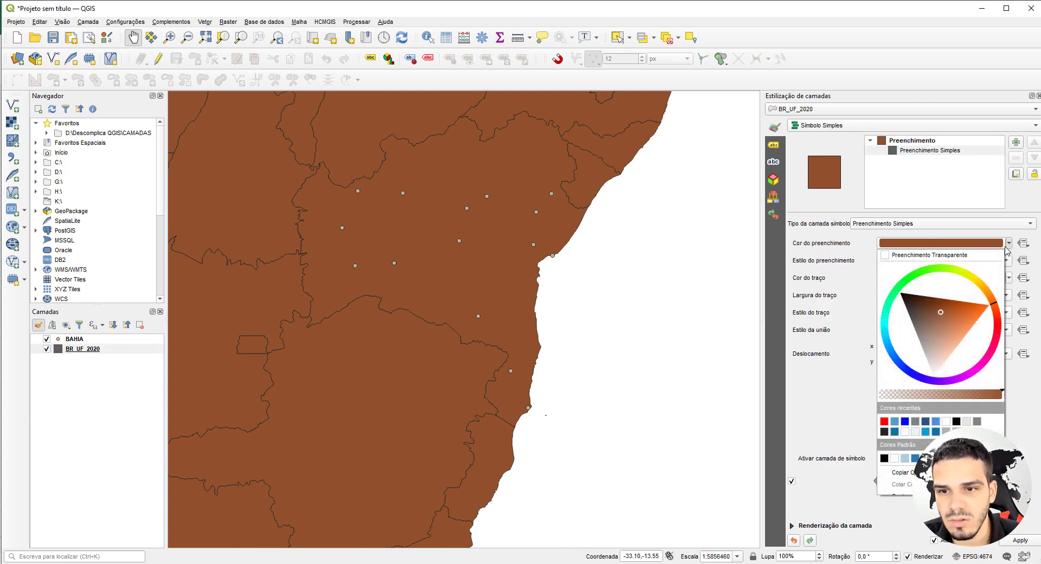
pyautogui.click(909, 256)
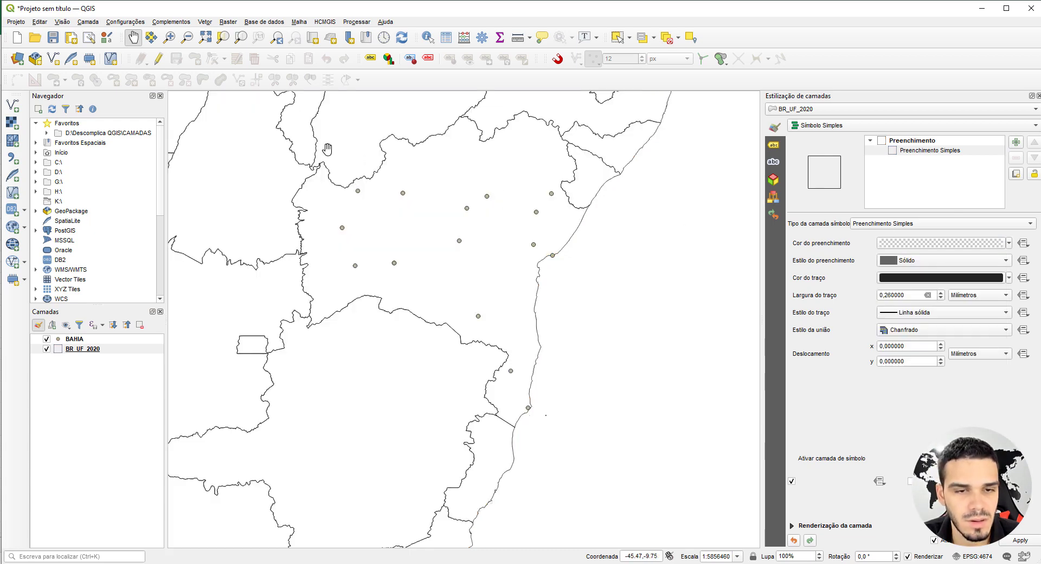
pyautogui.moveTo(408, 216); pyautogui.dragTo(434, 229)
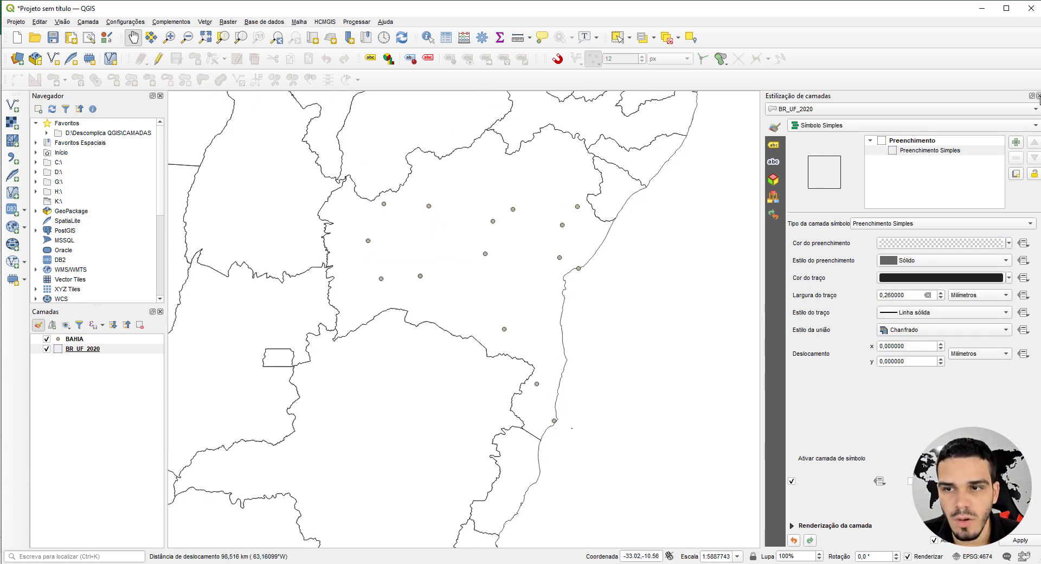
pyautogui.click(1038, 96)
pyautogui.moveTo(613, 271); pyautogui.dragTo(581, 304)
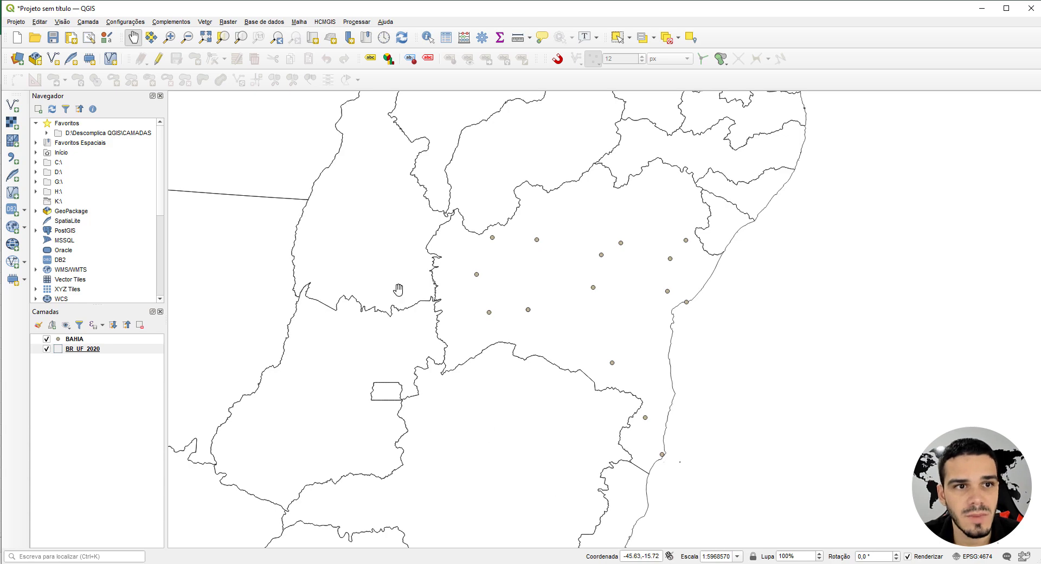
# Find the IDW interpolation tool (Interpolação IDW) in the processing toolbox and open it.
pyautogui.click(365, 22)
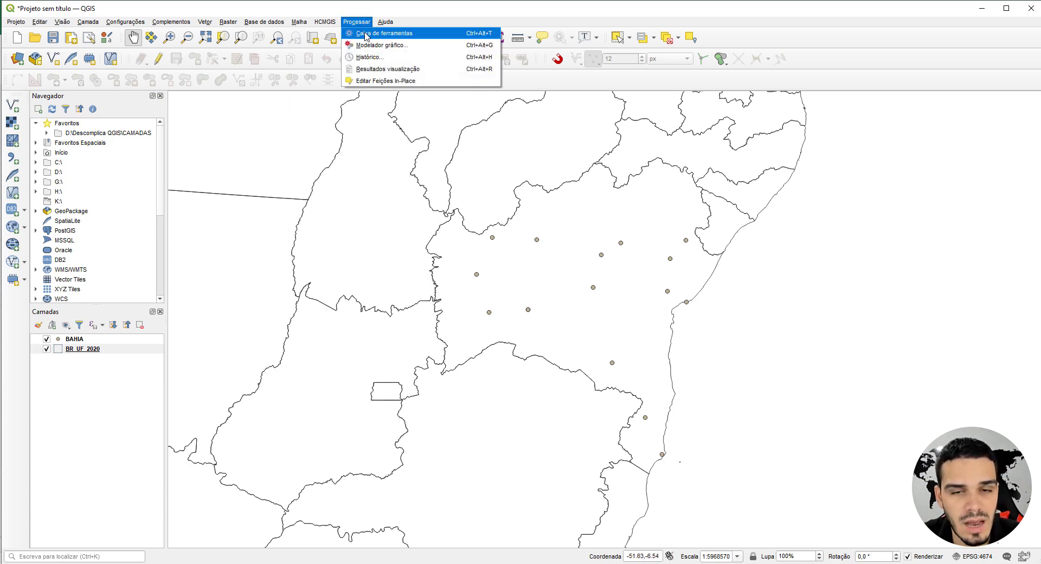
pyautogui.click(367, 33)
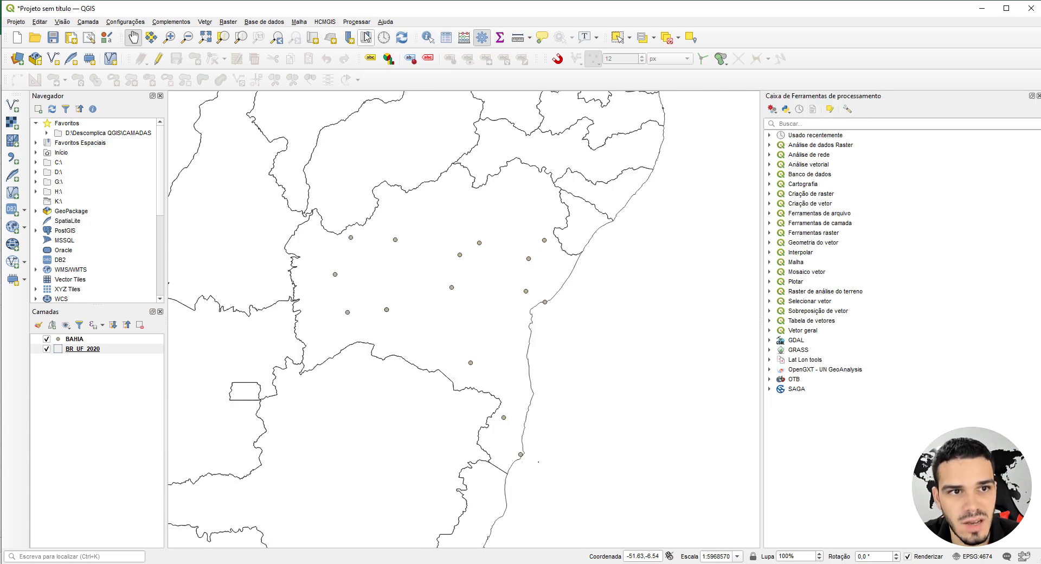
pyautogui.click(795, 122)
pyautogui.write('in')
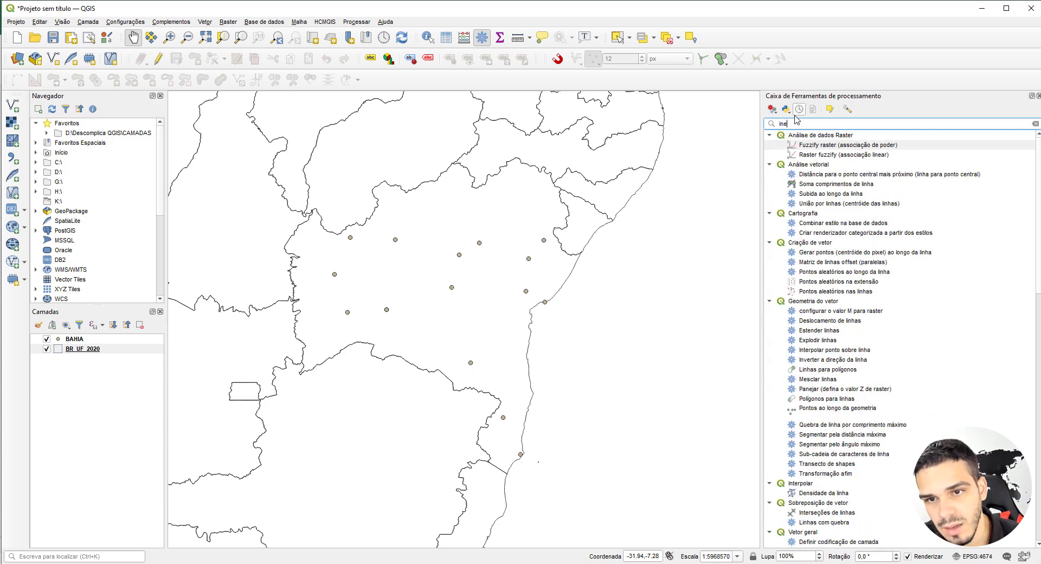
pyautogui.write('ter')
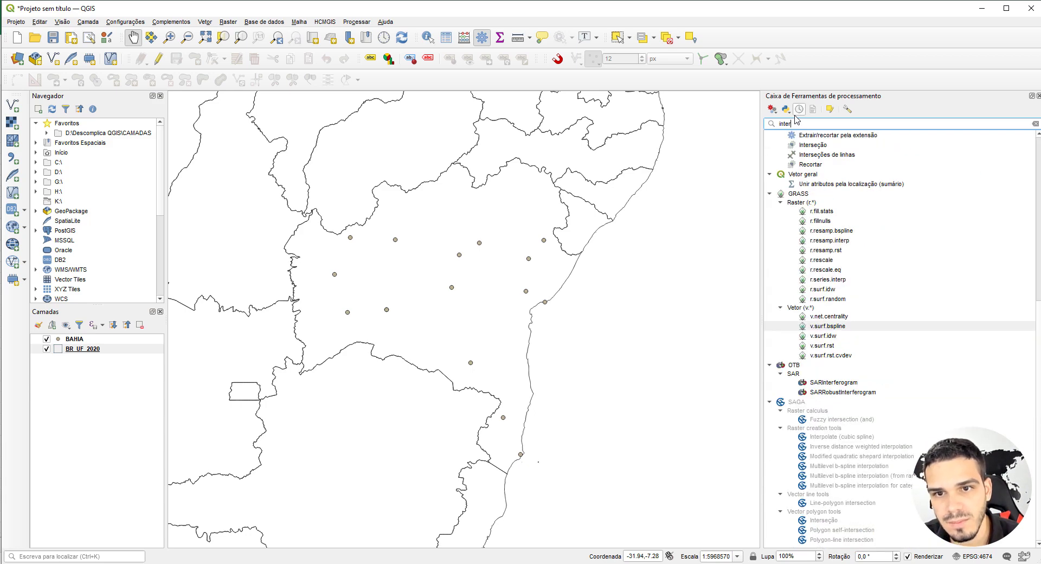
pyautogui.write('pol')
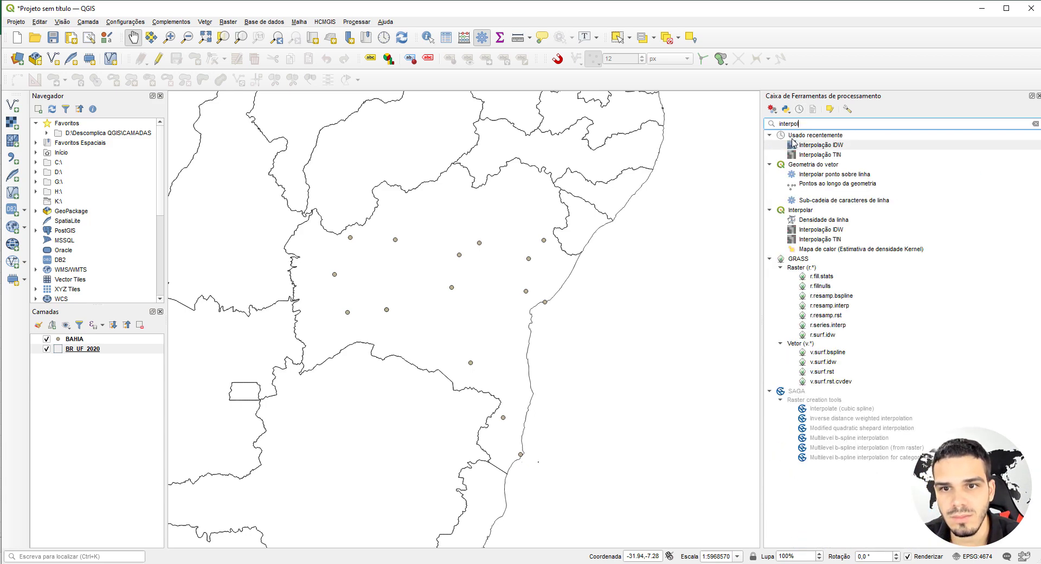
pyautogui.click(827, 145)
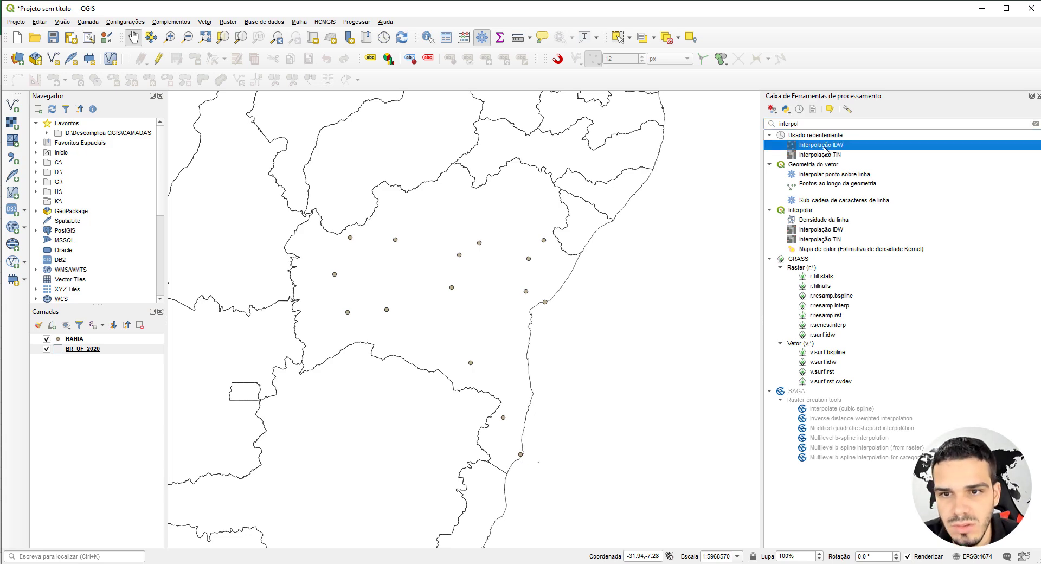
pyautogui.doubleClick(828, 147)
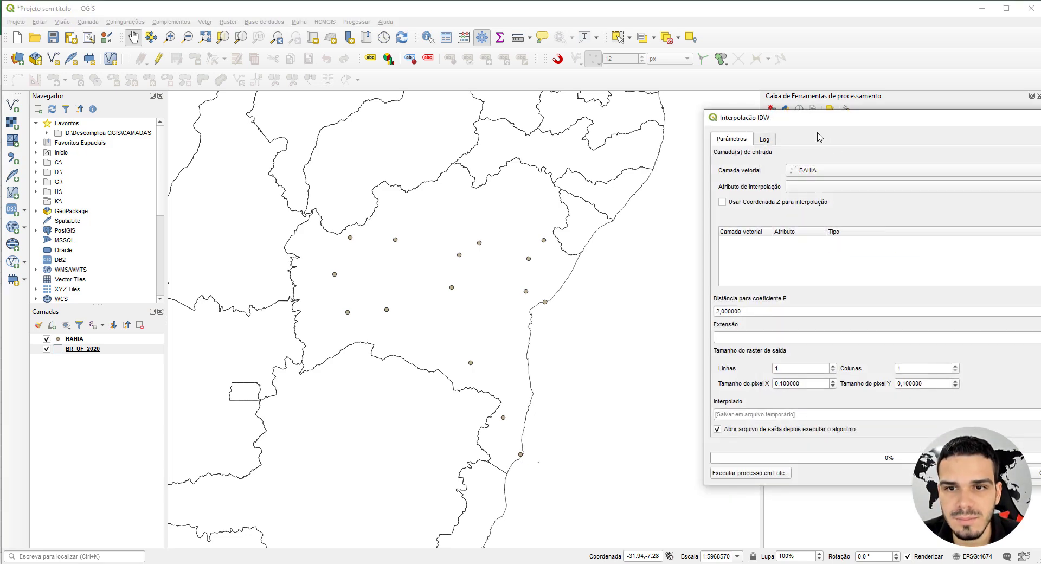
pyautogui.moveTo(808, 126); pyautogui.dragTo(397, 93)
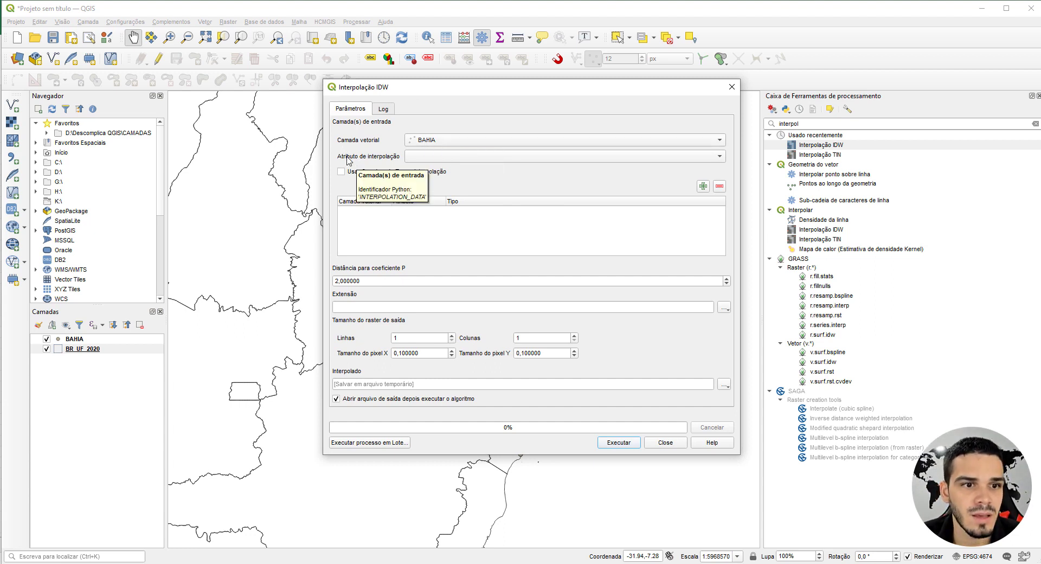
# Add the BAHIA layer's dez/20 attribute as the input data for the interpolation.
pyautogui.click(428, 157)
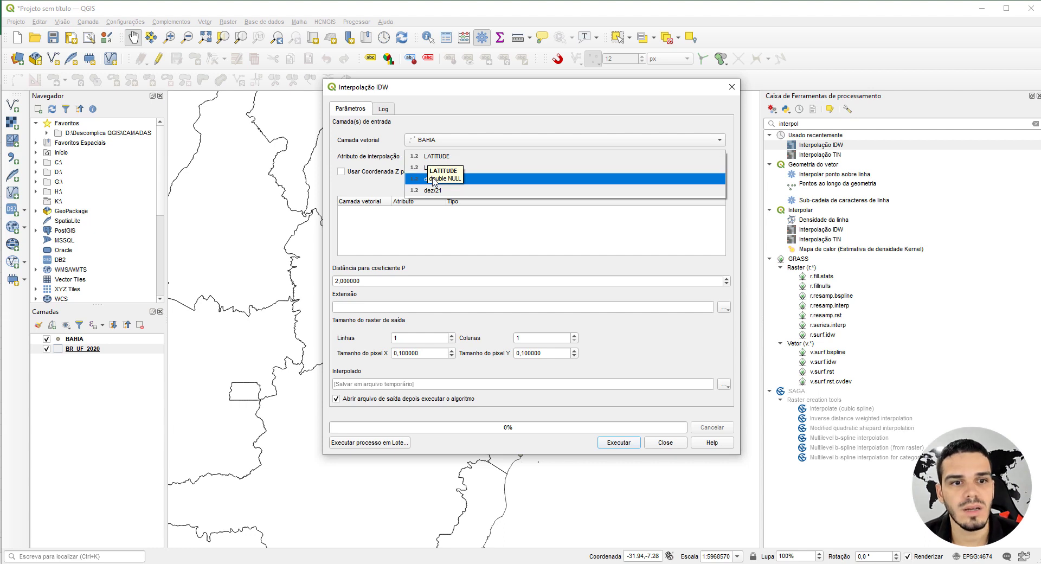
pyautogui.click(426, 179)
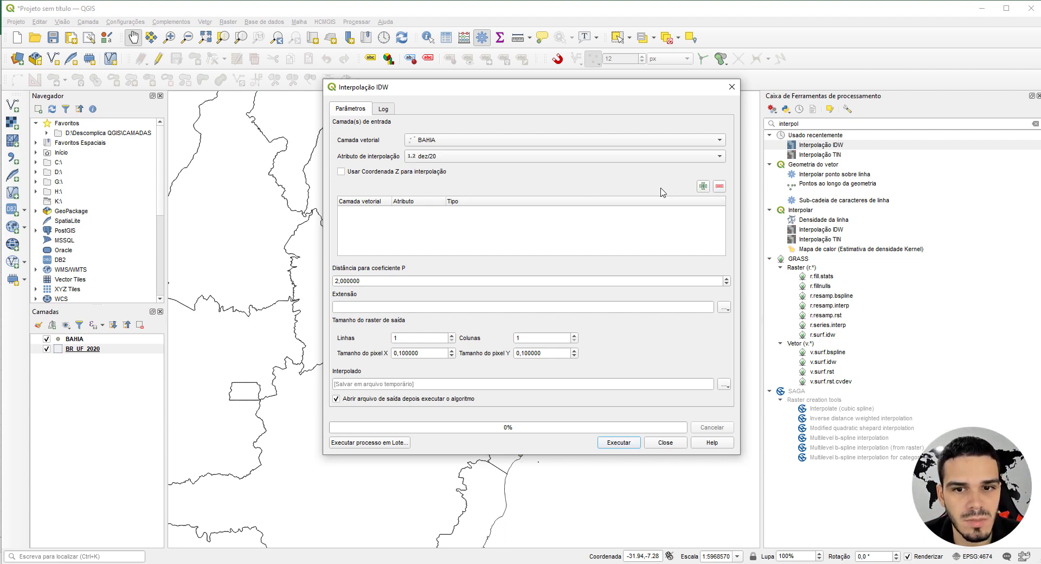
pyautogui.click(703, 187)
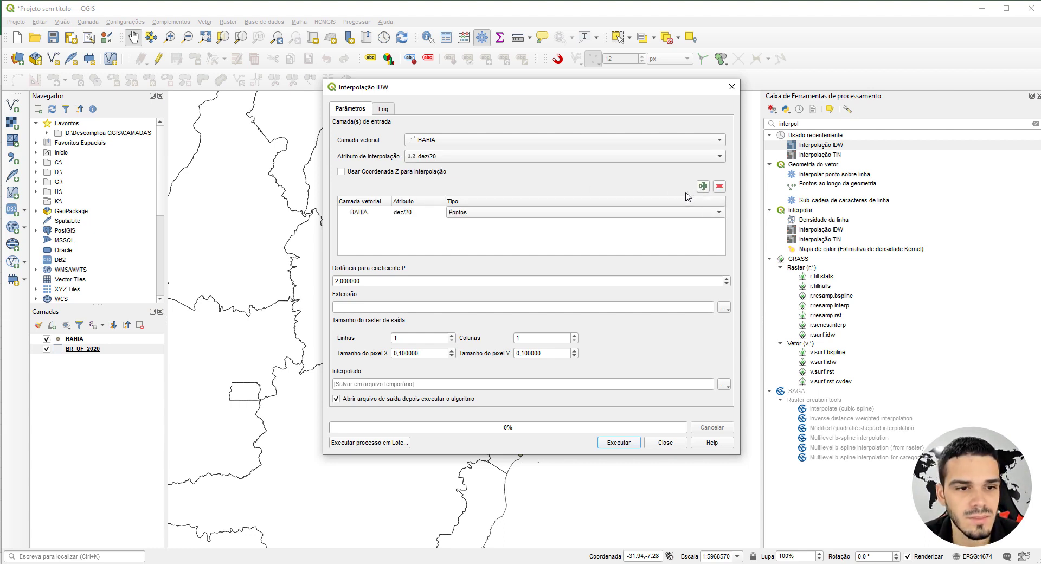
# Draw the interpolation extent on the map as a rectangle enclosing all of Bahia and run the IDW interpolation to a temporary raster.
pyautogui.moveTo(469, 90); pyautogui.dragTo(593, 81)
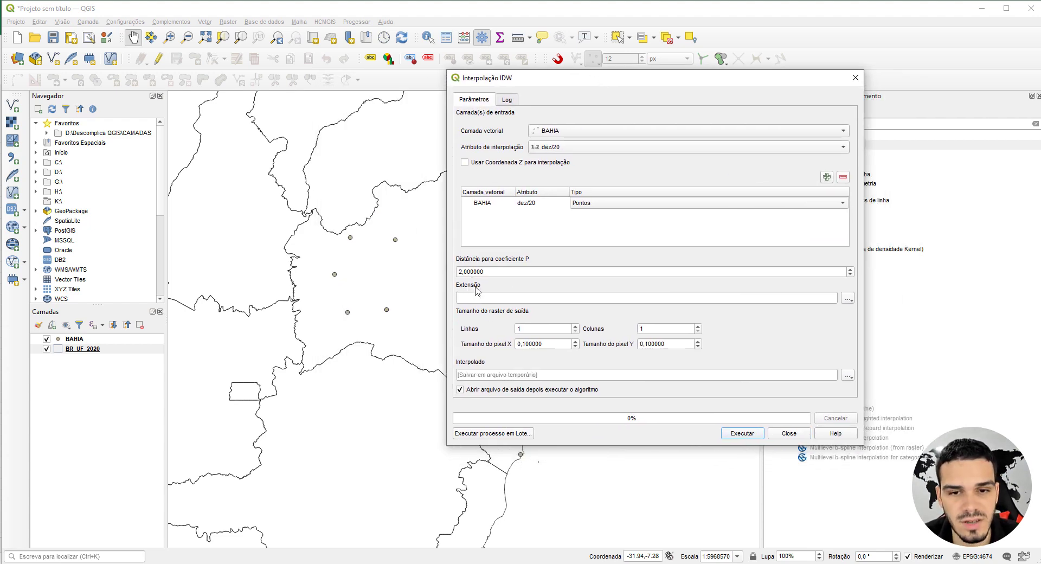
pyautogui.click(847, 299)
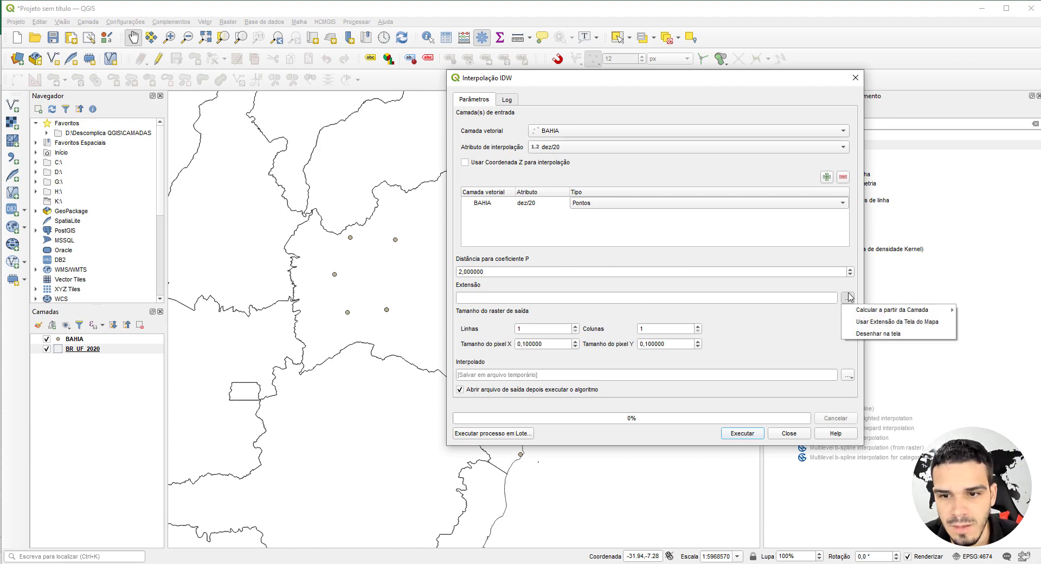
pyautogui.click(874, 334)
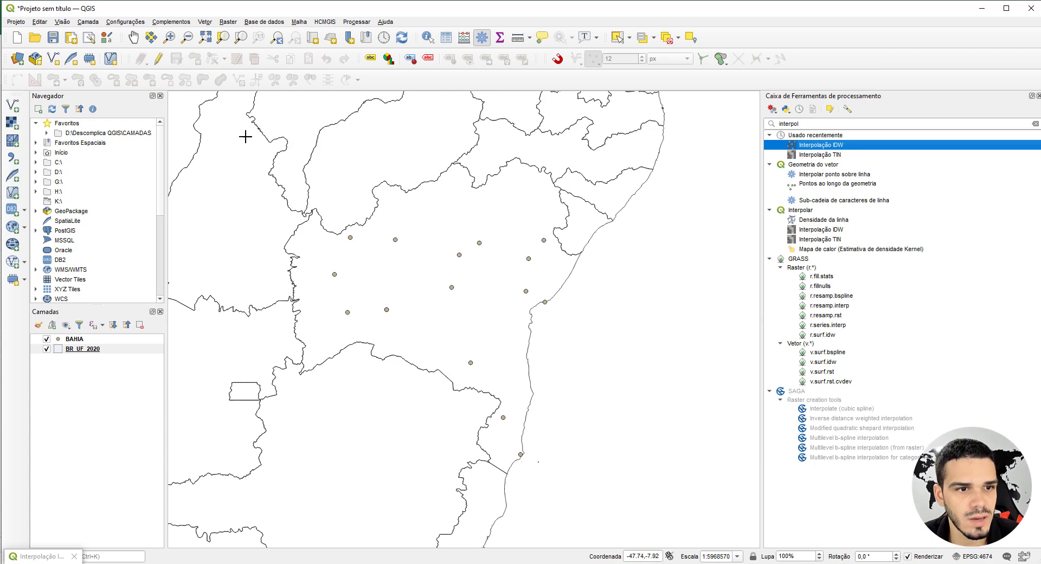
pyautogui.moveTo(237, 124)
pyautogui.mouseDown()
pyautogui.moveTo(350, 175)
pyautogui.moveTo(632, 501)
pyautogui.mouseUp()
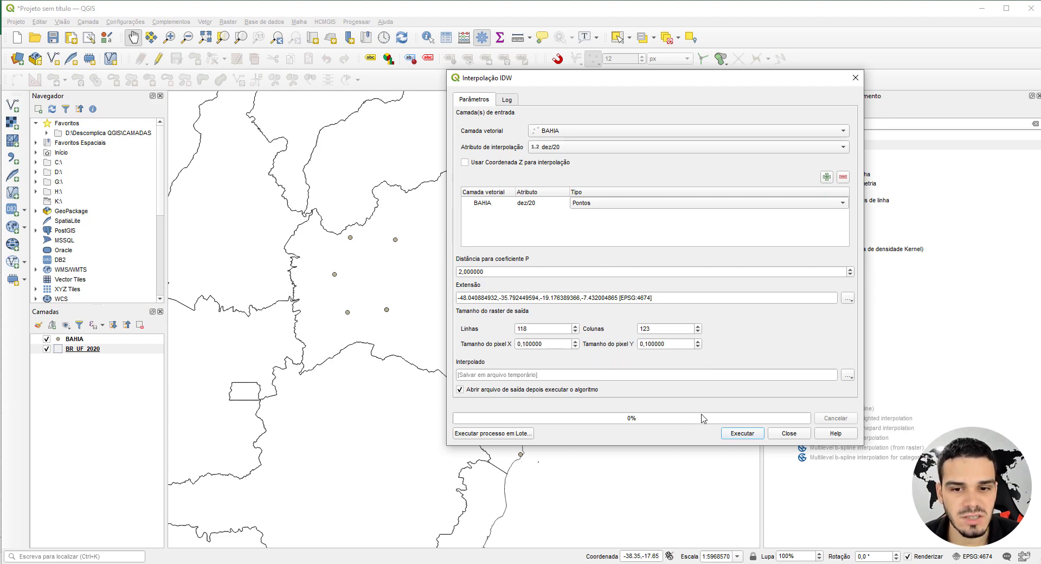
pyautogui.click(741, 433)
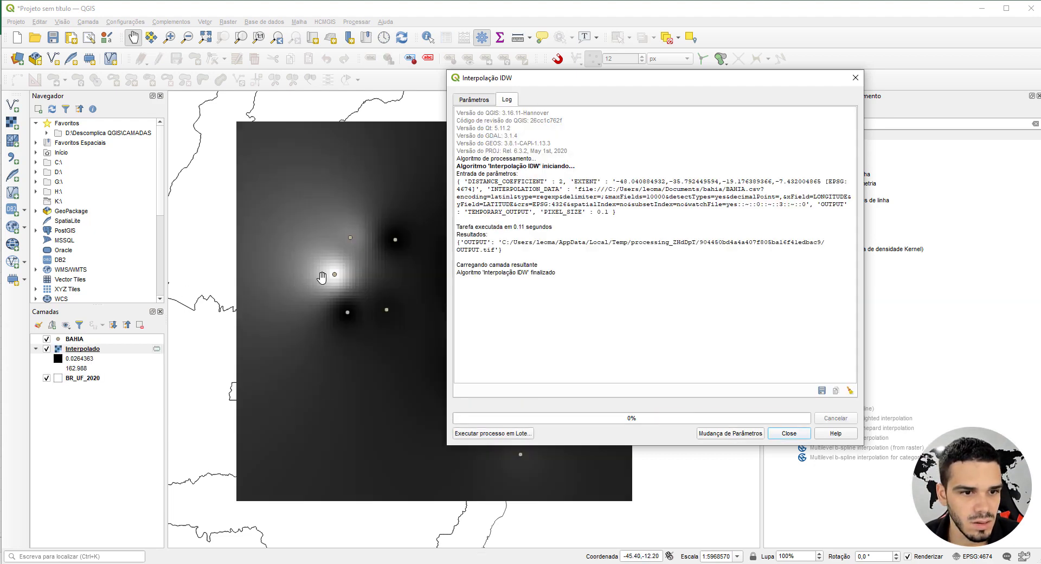
# Set the IDW output pixel size to 0.01 and rerun the dez/20 interpolation for a smoother raster.
pyautogui.scroll(2, 318, 272)
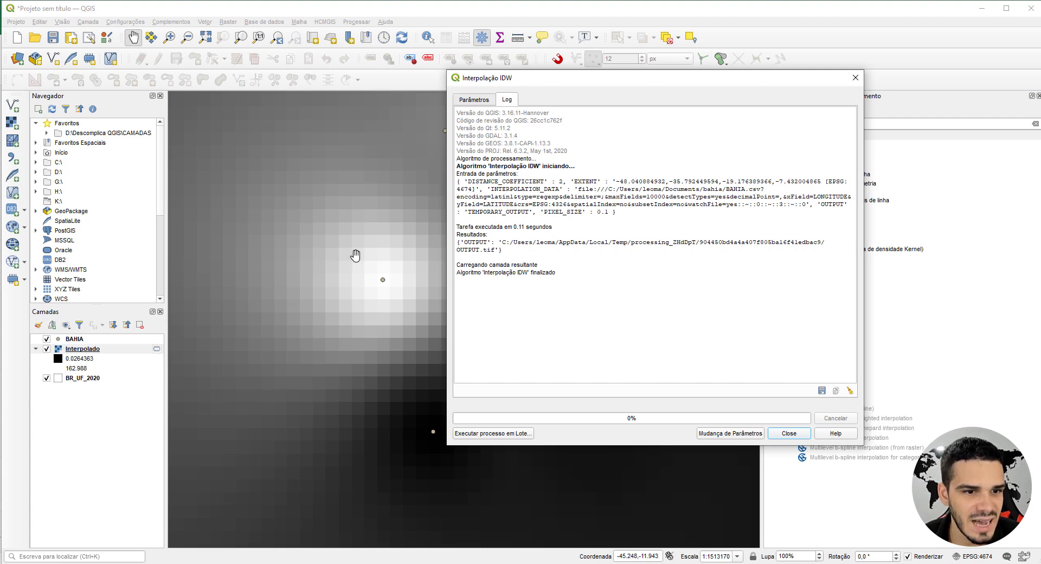
pyautogui.click(472, 100)
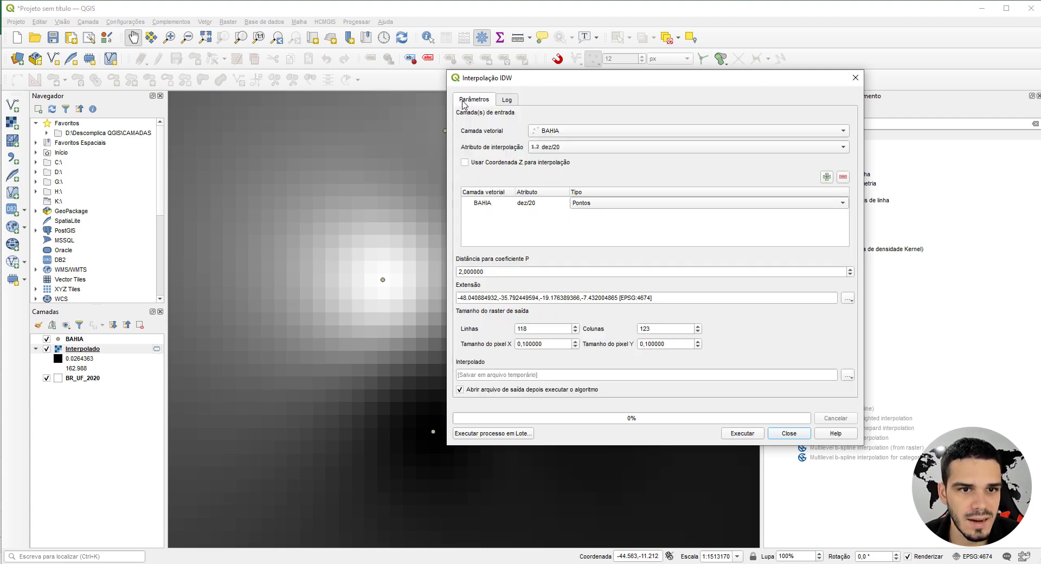
pyautogui.click(523, 345)
pyautogui.write('0')
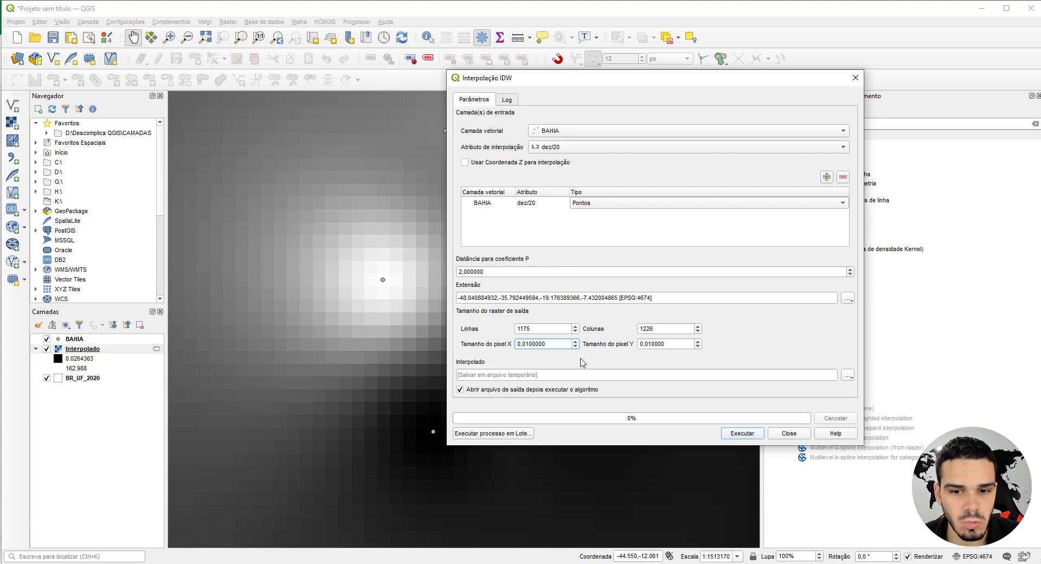
pyautogui.click(741, 433)
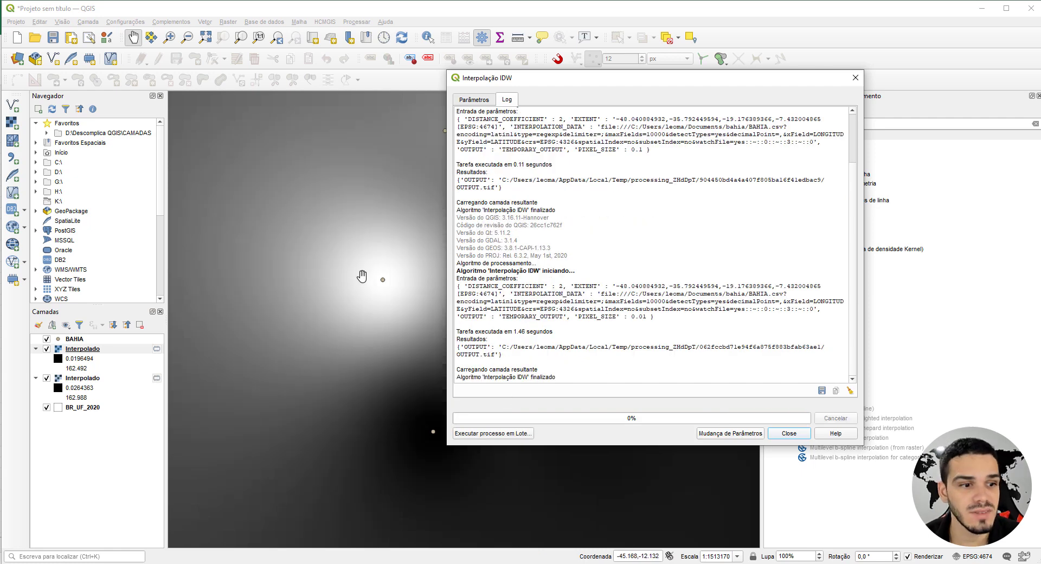
# Remove the coarser, first interpolated raster (the lower Interpolado layer) from the project.
pyautogui.rightClick(77, 378)
pyautogui.click(109, 472)
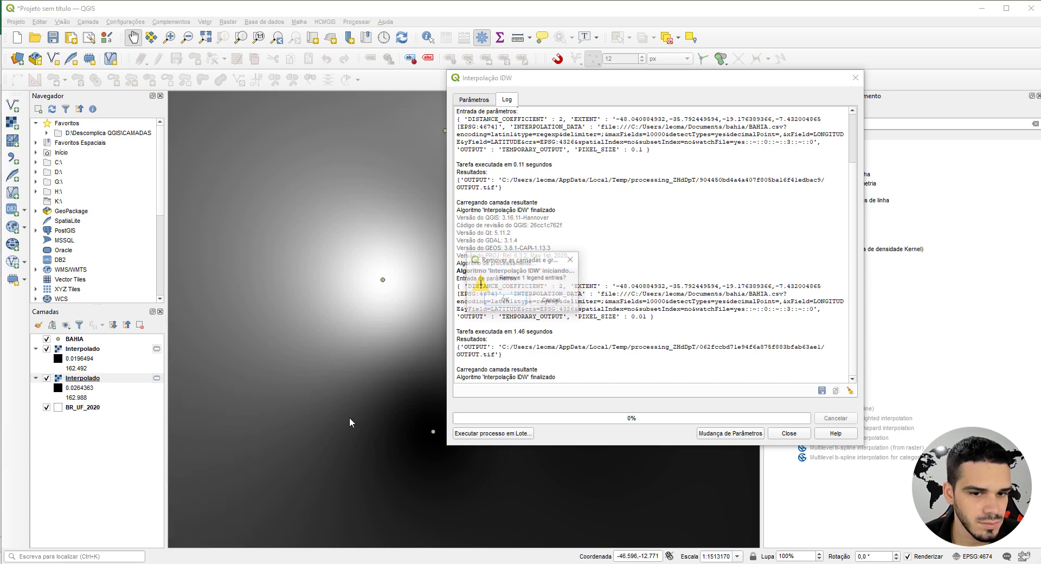
pyautogui.click(506, 303)
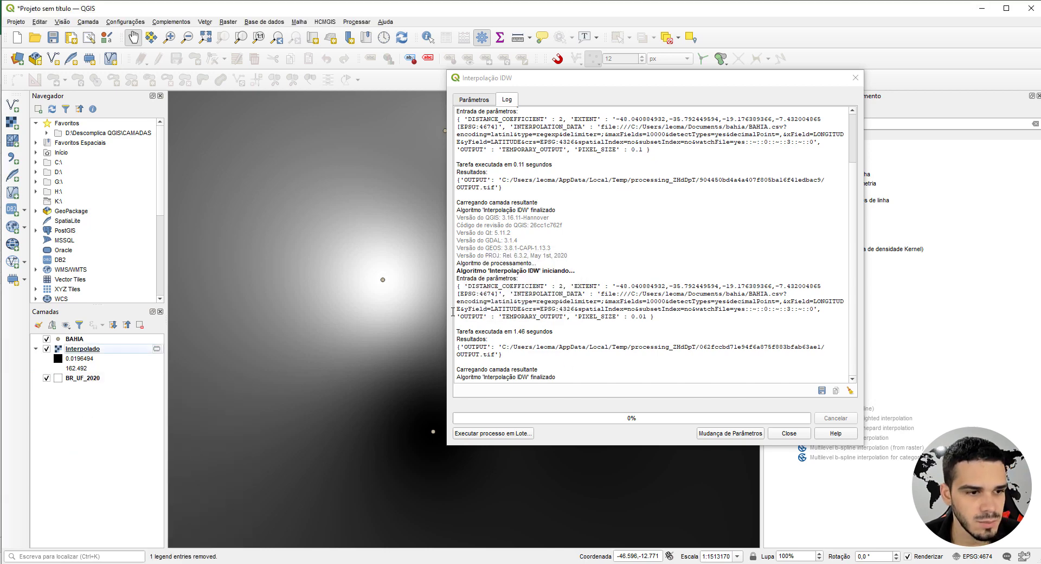
# Check the interpolated attribute in the IDW parameters and rename the remaining Interpolado layer as 2020.
pyautogui.click(473, 100)
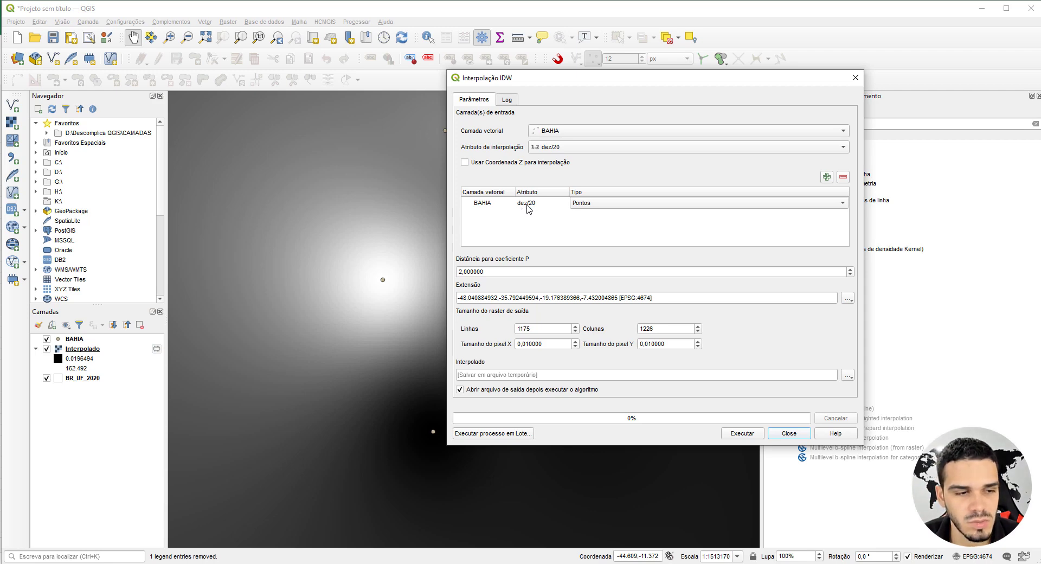
pyautogui.rightClick(88, 350)
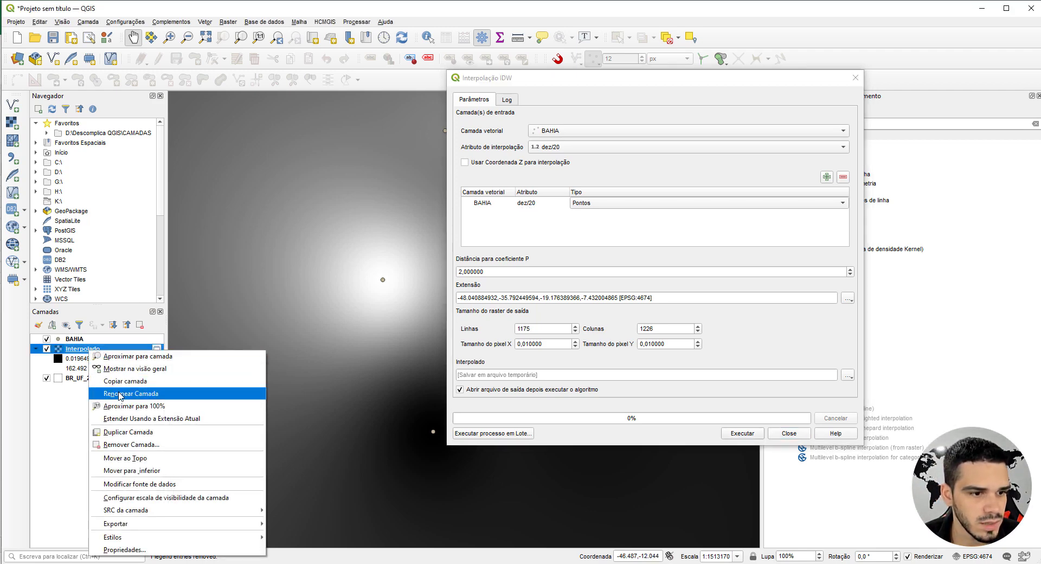
pyautogui.click(120, 394)
pyautogui.write('2020')
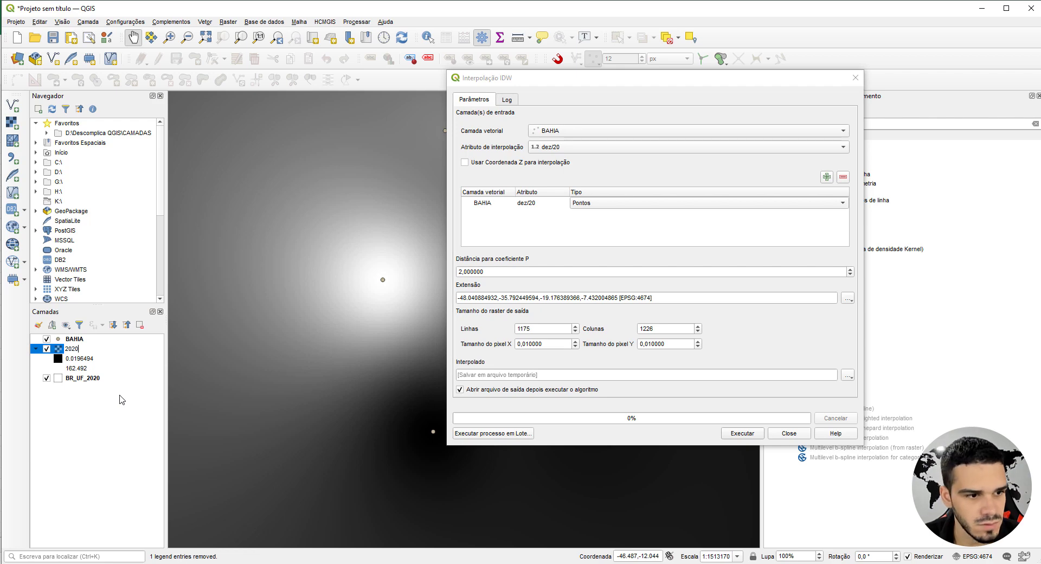
pyautogui.press('Return')
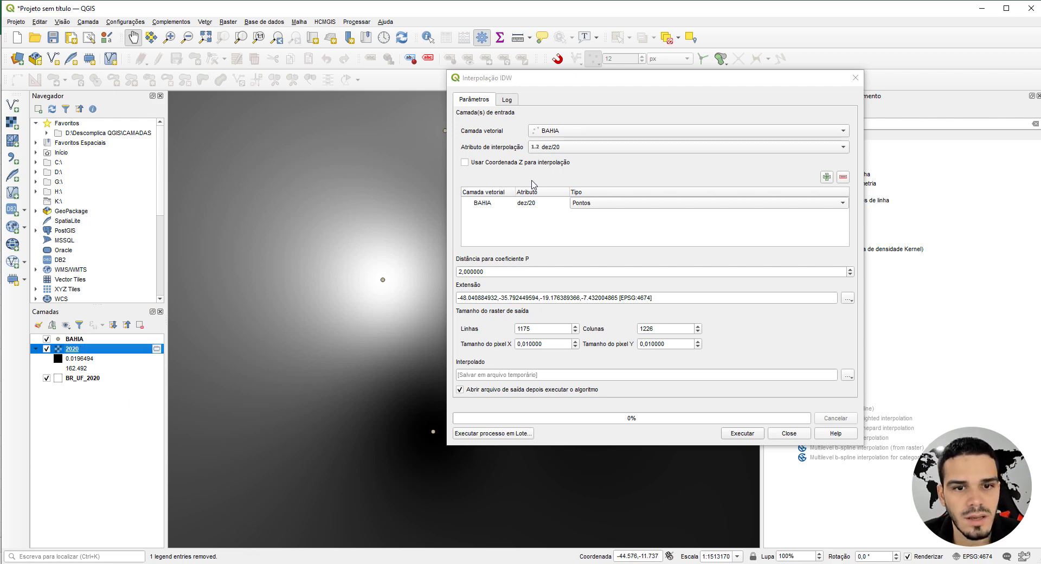
# Replace the interpolation input with the BAHIA layer's dez/21 attribute and run the IDW interpolation.
pyautogui.click(478, 205)
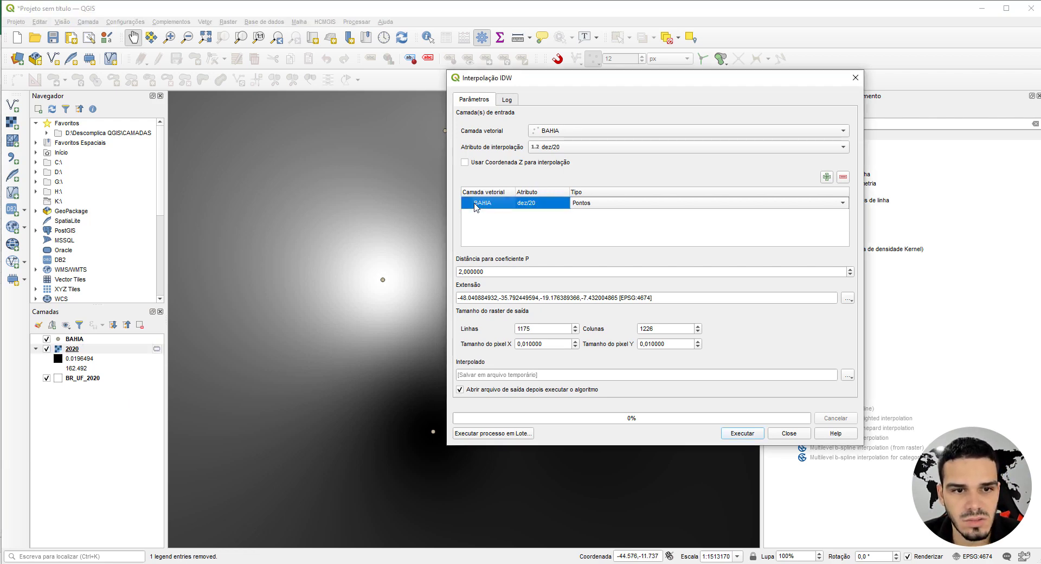
pyautogui.click(843, 178)
pyautogui.click(589, 148)
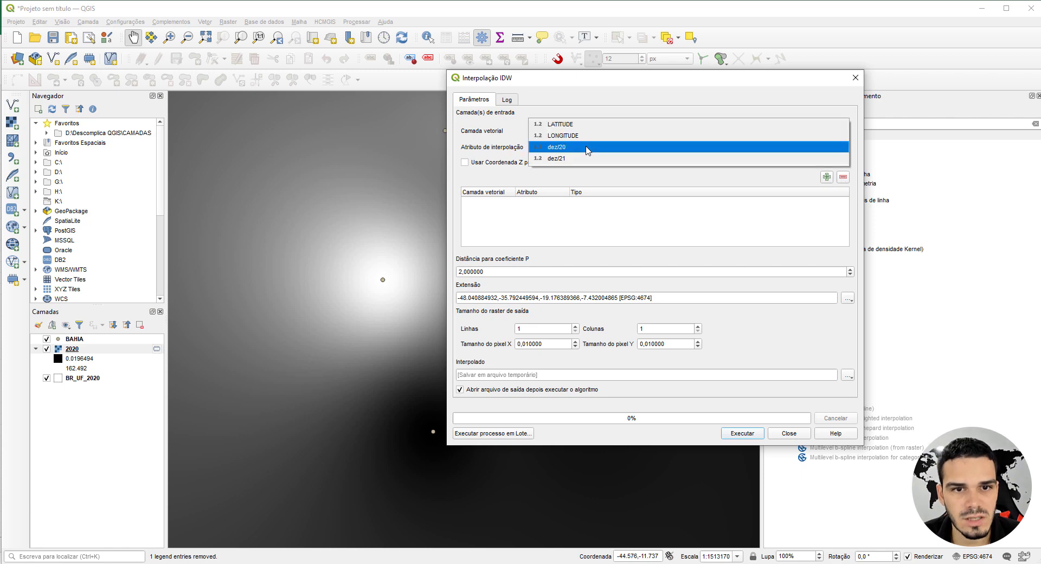
pyautogui.click(568, 159)
pyautogui.click(826, 177)
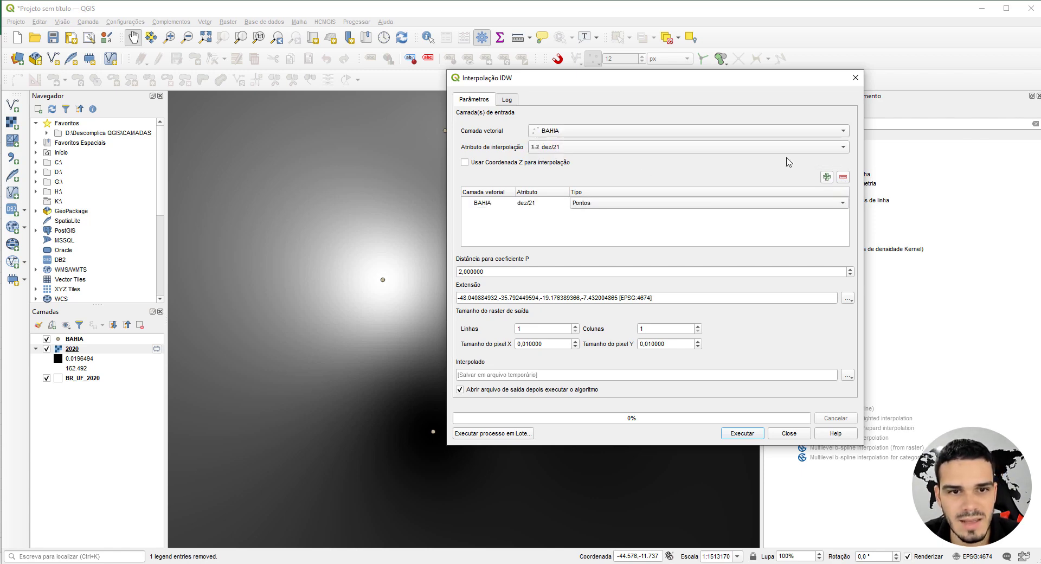
pyautogui.click(742, 433)
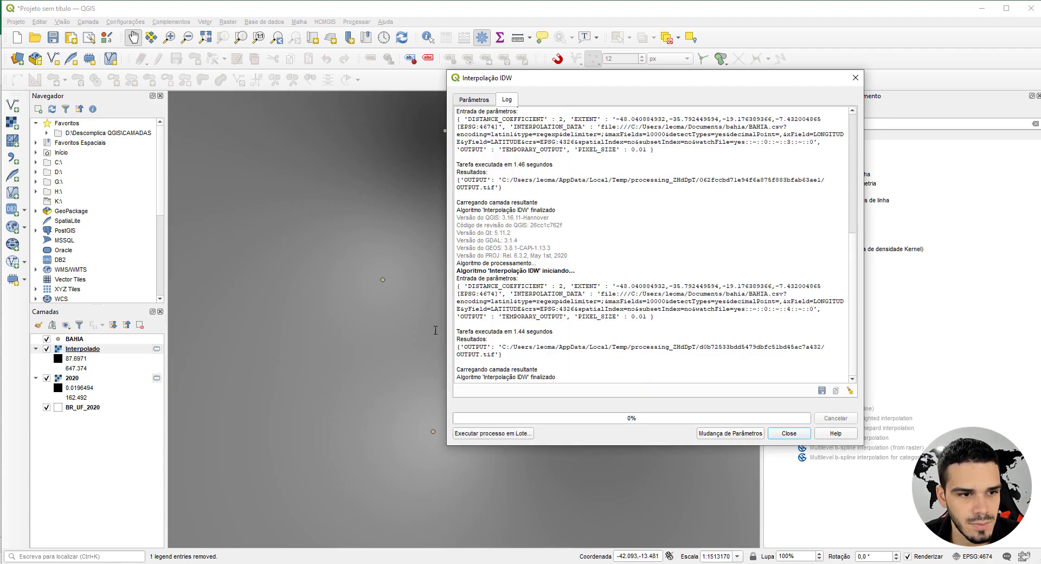
# Rename the new Interpolado layer as 2021, and close the IDW dialog and the processing toolbox.
pyautogui.rightClick(74, 351)
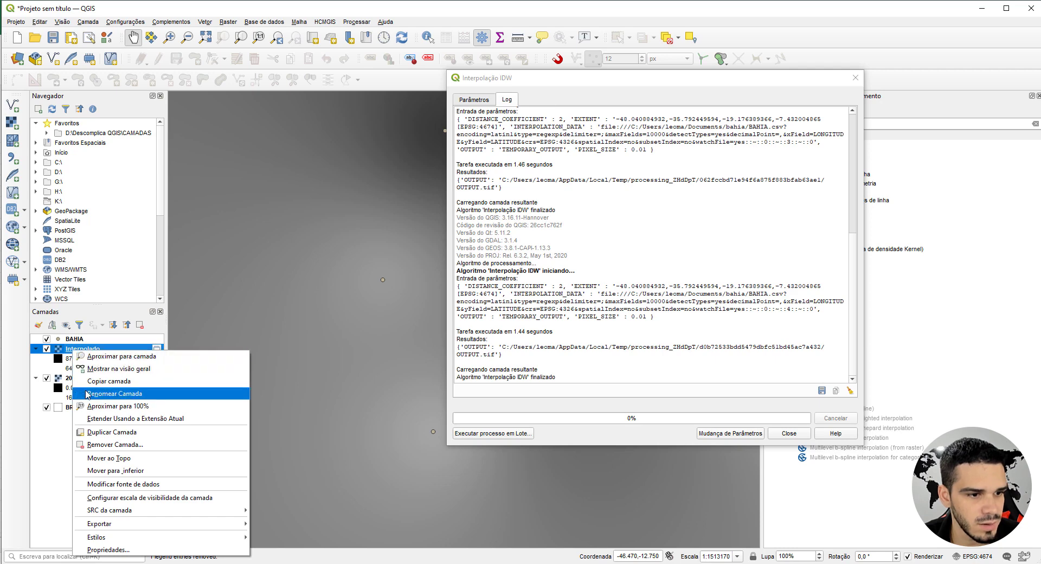
pyautogui.click(103, 393)
pyautogui.write('2021')
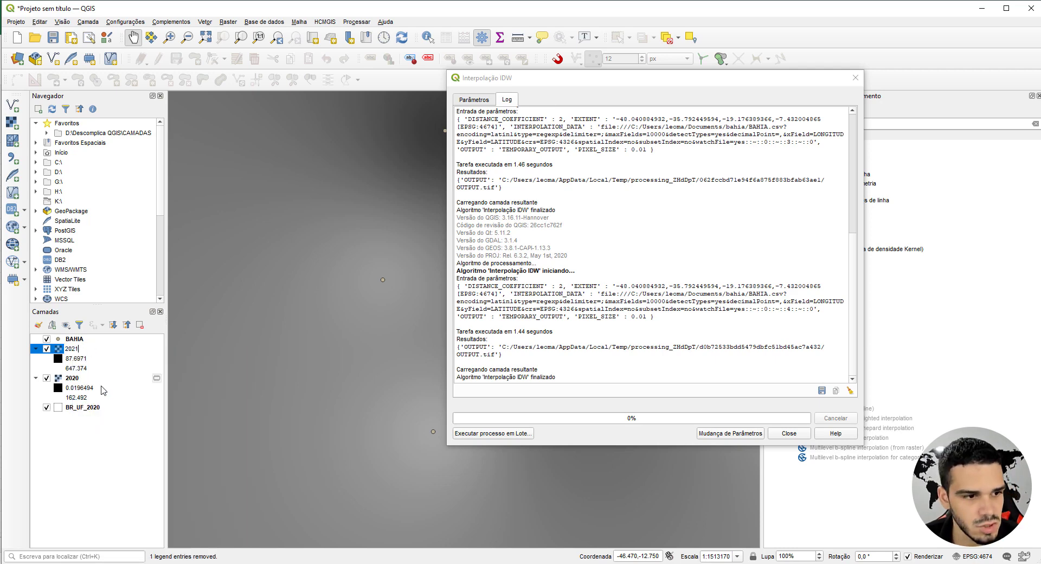
pyautogui.press('Return')
pyautogui.click(786, 434)
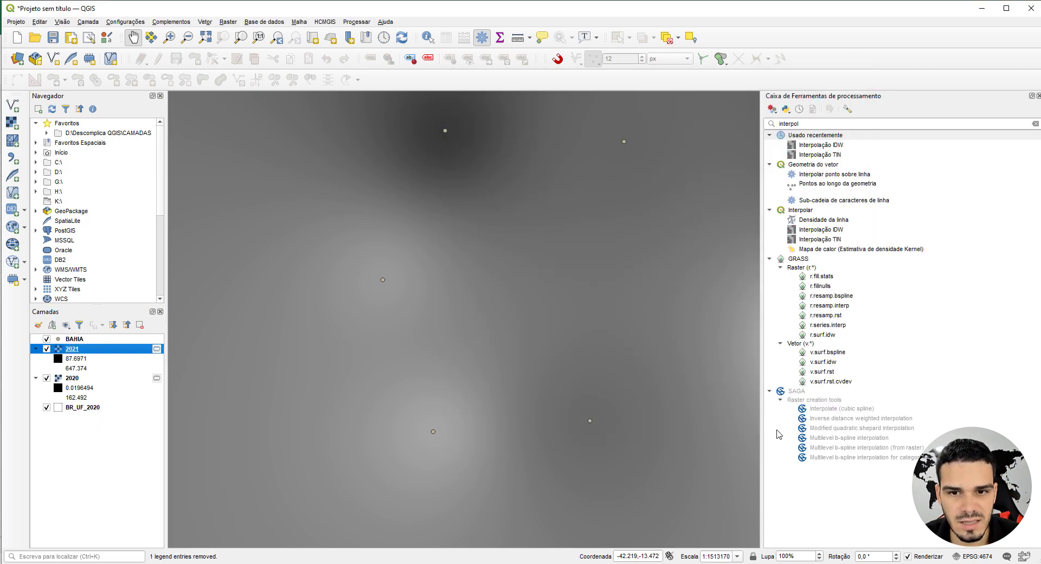
pyautogui.click(1038, 96)
# Show the BAHIA stations over the 2021 raster and identify its interpolated values at several spots between stations.
pyautogui.scroll(-3, 599, 292)
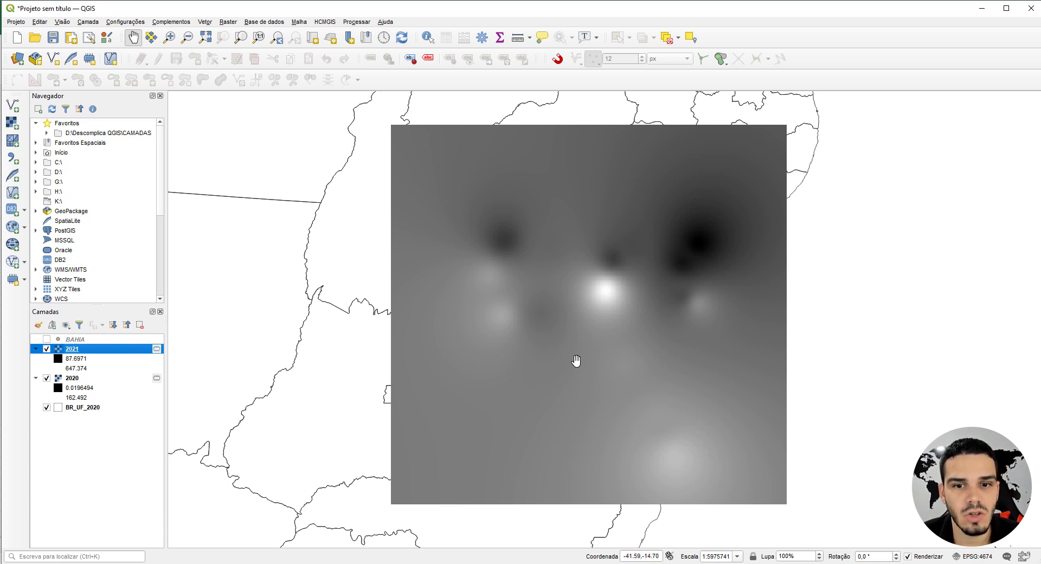
pyautogui.click(48, 340)
pyautogui.scroll(1, 601, 314)
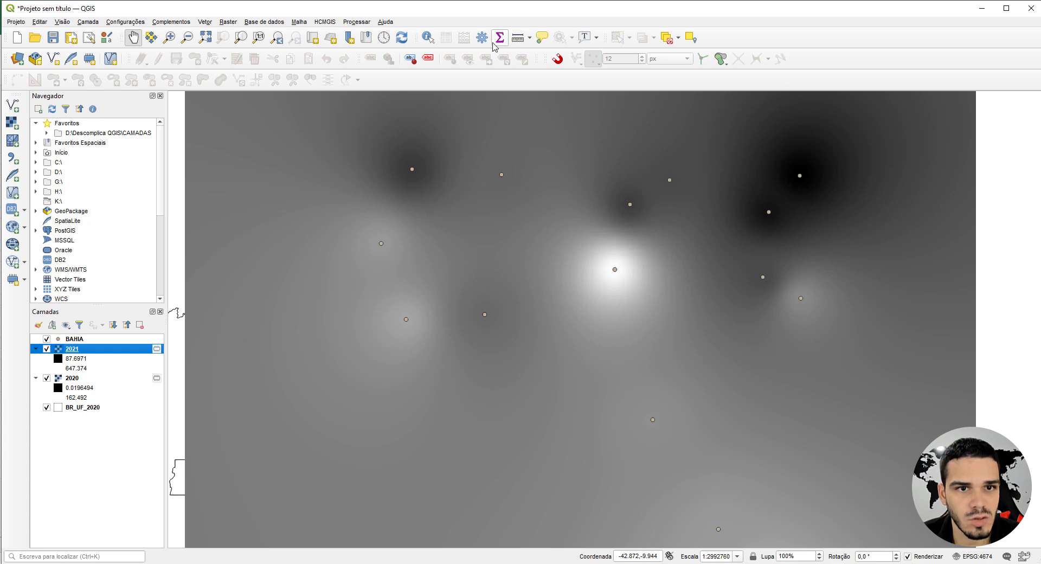
pyautogui.click(429, 41)
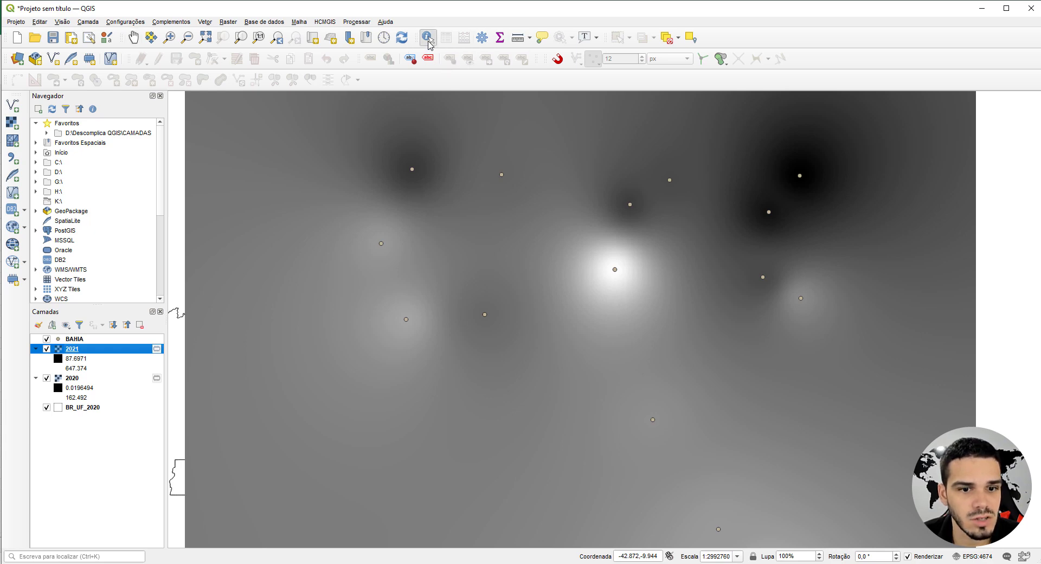
pyautogui.click(548, 296)
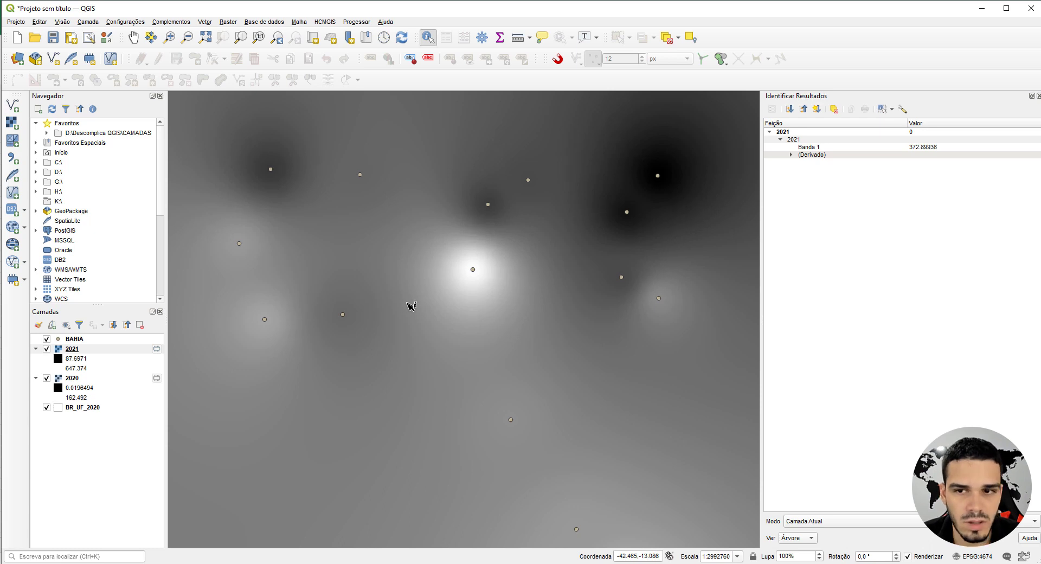
pyautogui.click(439, 324)
pyautogui.click(376, 258)
pyautogui.click(425, 342)
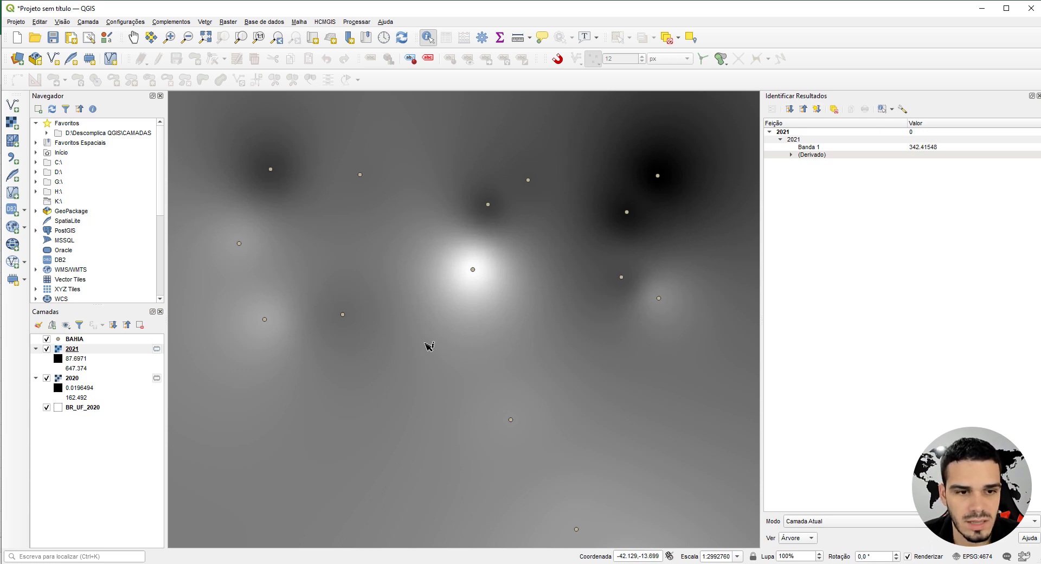
pyautogui.click(528, 348)
pyautogui.click(556, 326)
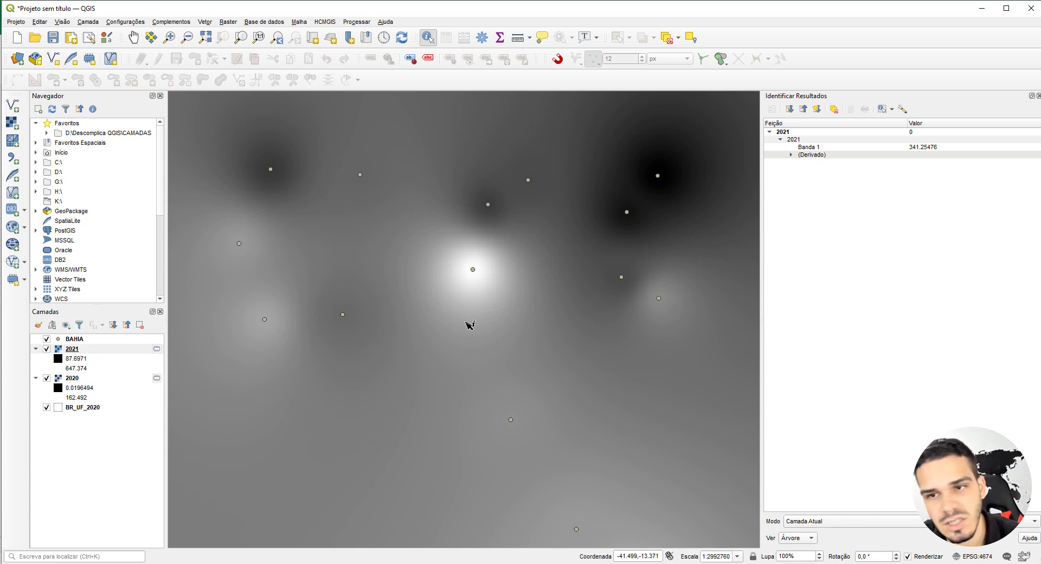
pyautogui.click(519, 336)
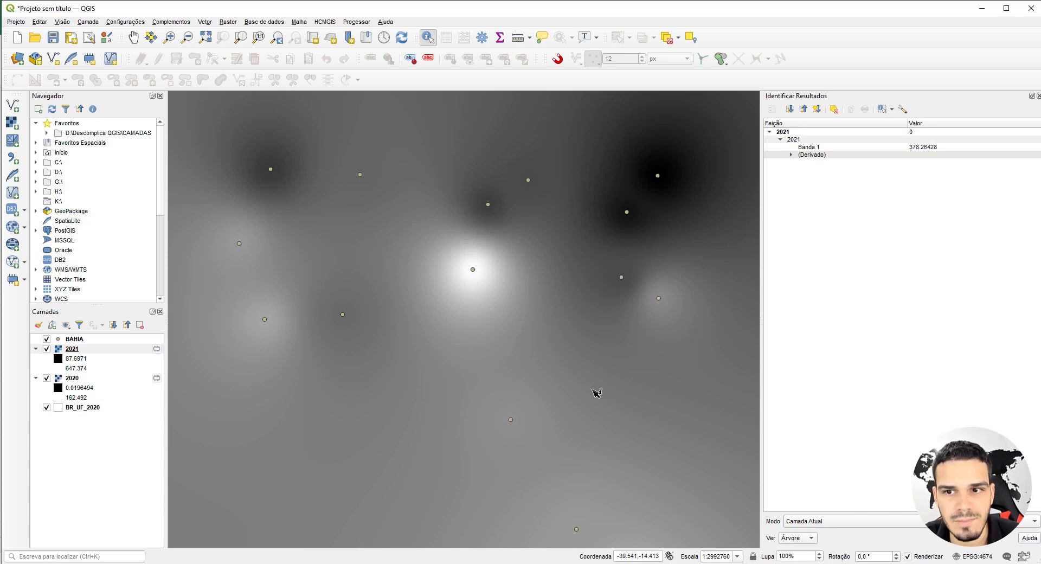
pyautogui.click(489, 403)
pyautogui.click(461, 437)
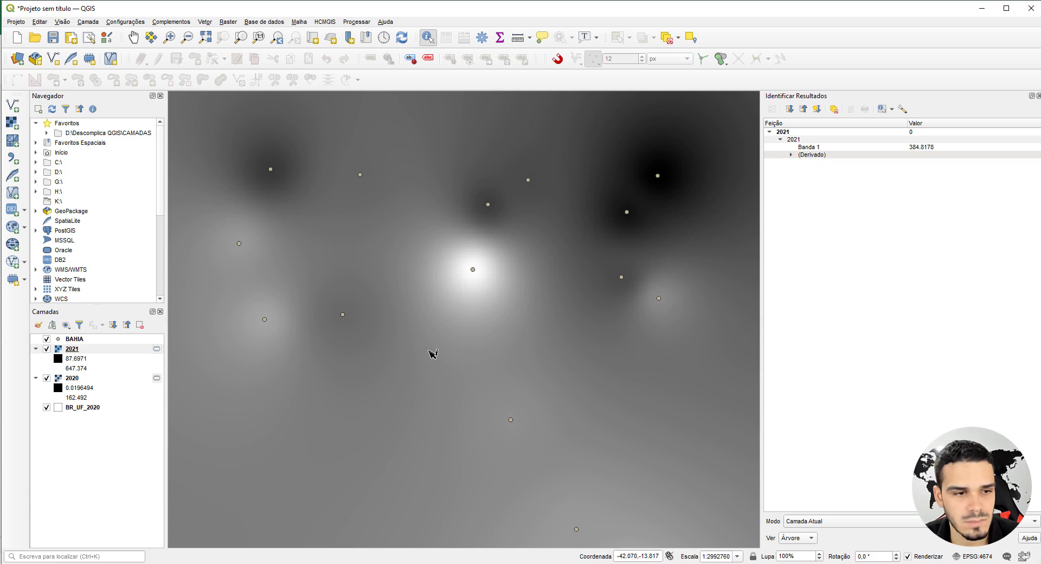
# Hide the 2021 raster, identify the 2020 raster's values at several spots, and close the identify results.
pyautogui.click(70, 378)
pyautogui.click(46, 348)
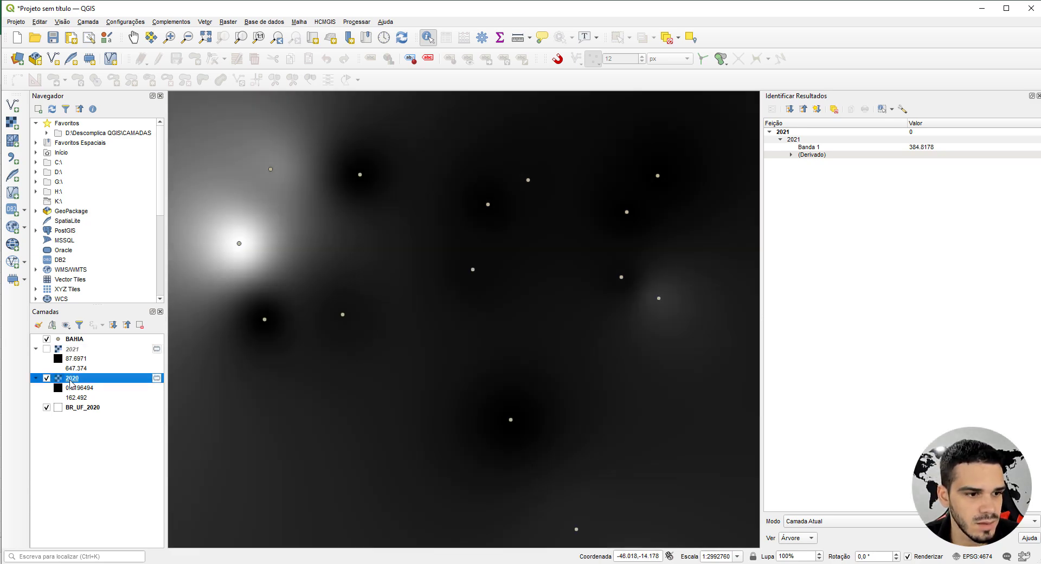
pyautogui.click(459, 332)
pyautogui.click(465, 408)
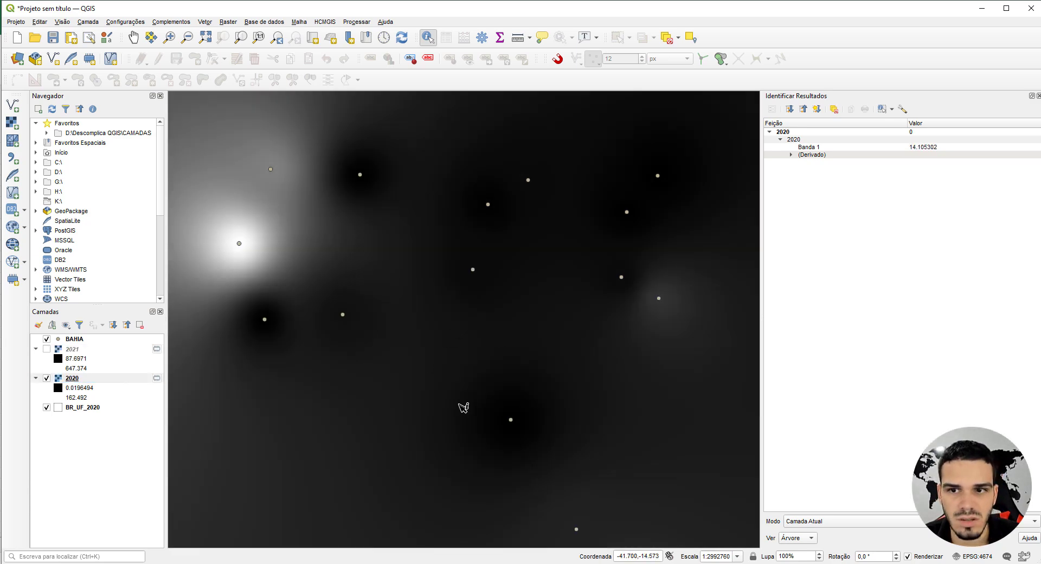
pyautogui.click(461, 356)
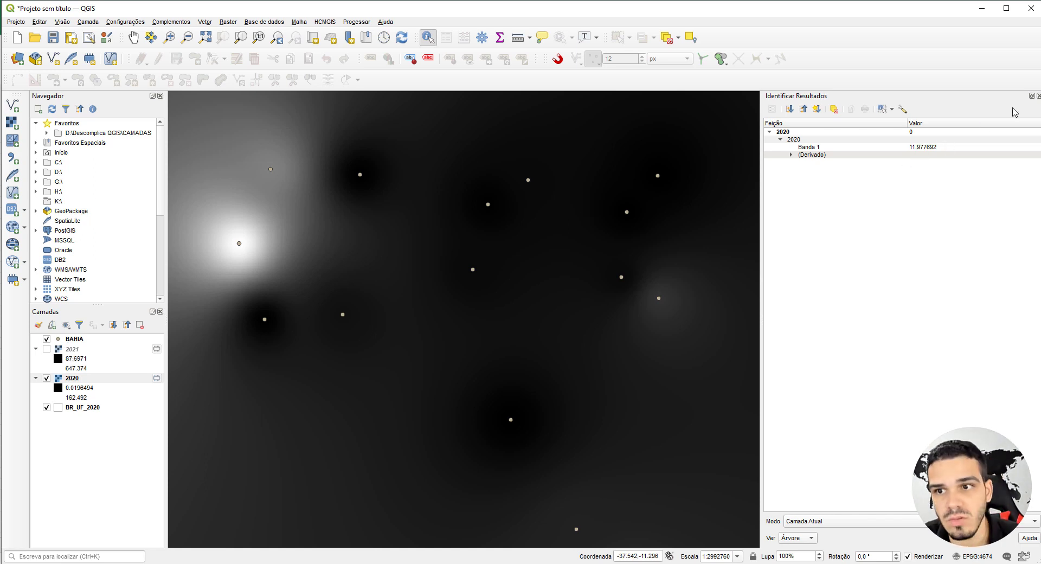
pyautogui.click(1039, 97)
# Hide the BAHIA and 2020 layers so that only the BR_UF_2020 state boundaries are displayed.
pyautogui.scroll(-2, 540, 320)
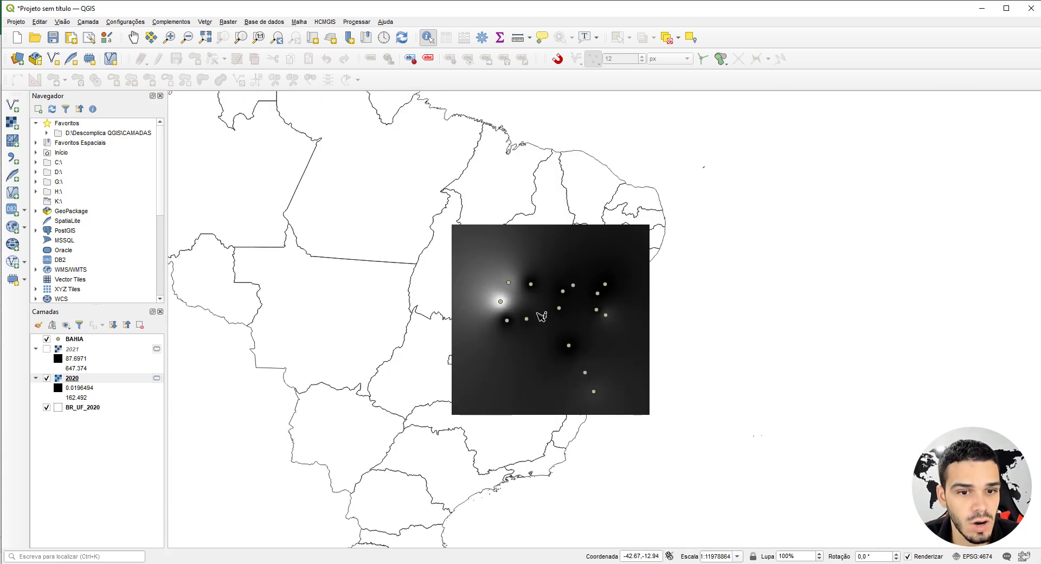
pyautogui.moveTo(536, 314); pyautogui.dragTo(561, 321)
pyautogui.click(47, 338)
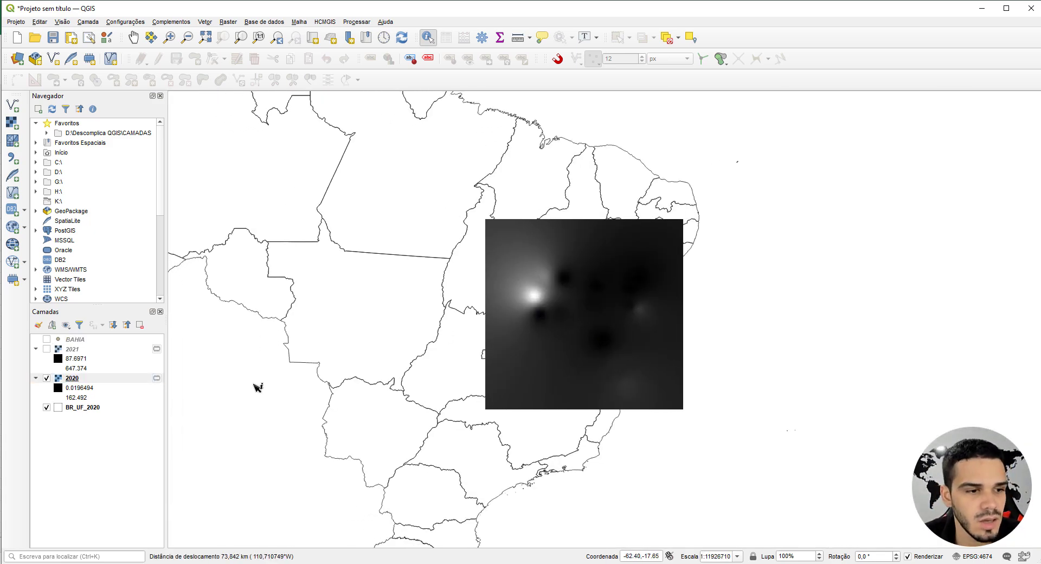
pyautogui.click(47, 378)
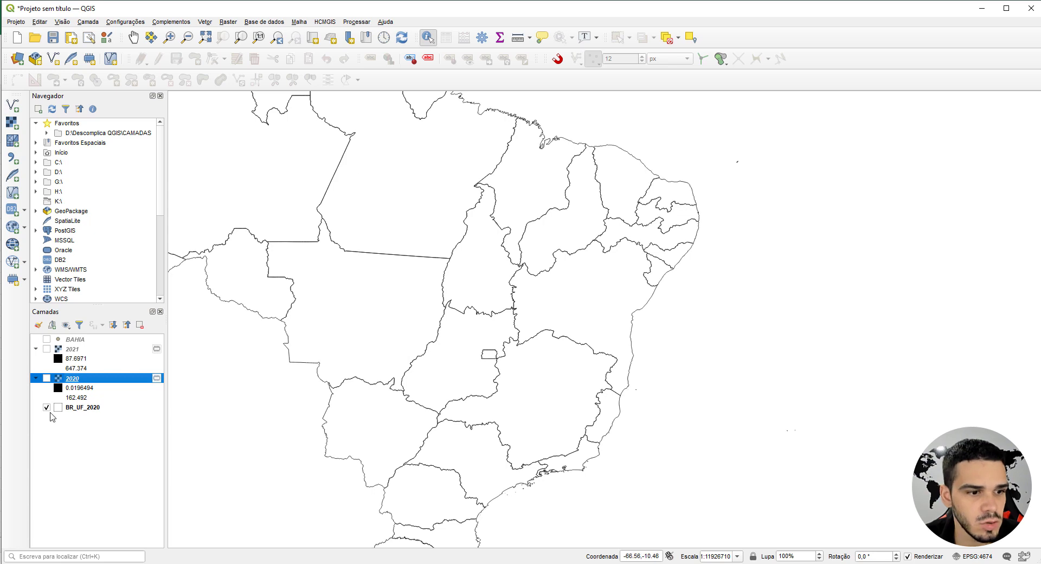
# Select the Bahia state polygon in the BR_UF_2020 layer.
pyautogui.click(81, 410)
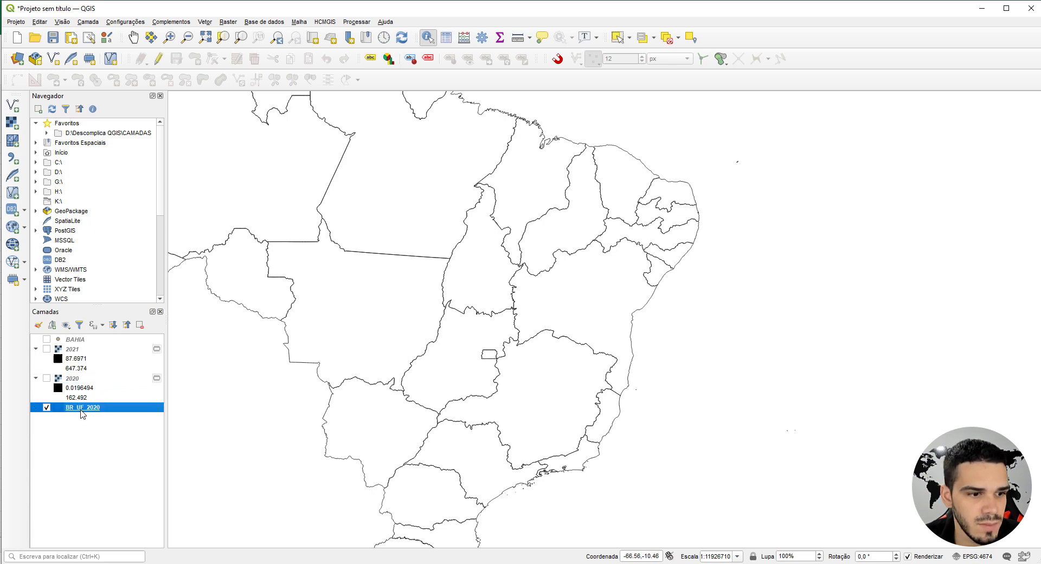
pyautogui.click(617, 37)
pyautogui.click(600, 297)
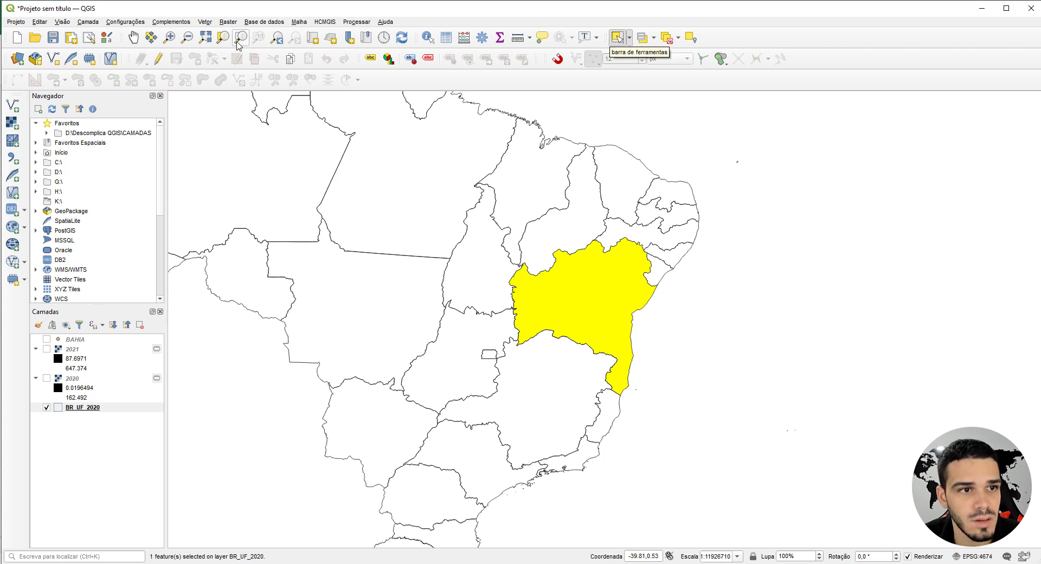
# Clip the 2020 raster by mask layer, using BR_UF_2020 as the mask with only selected features enabled.
pyautogui.click(225, 23)
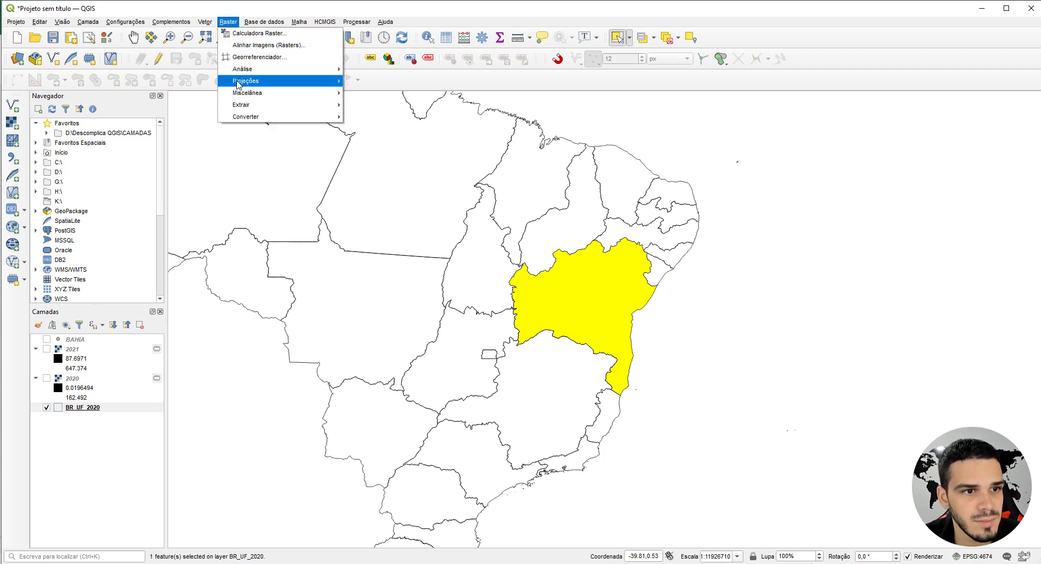
pyautogui.moveTo(237, 106)
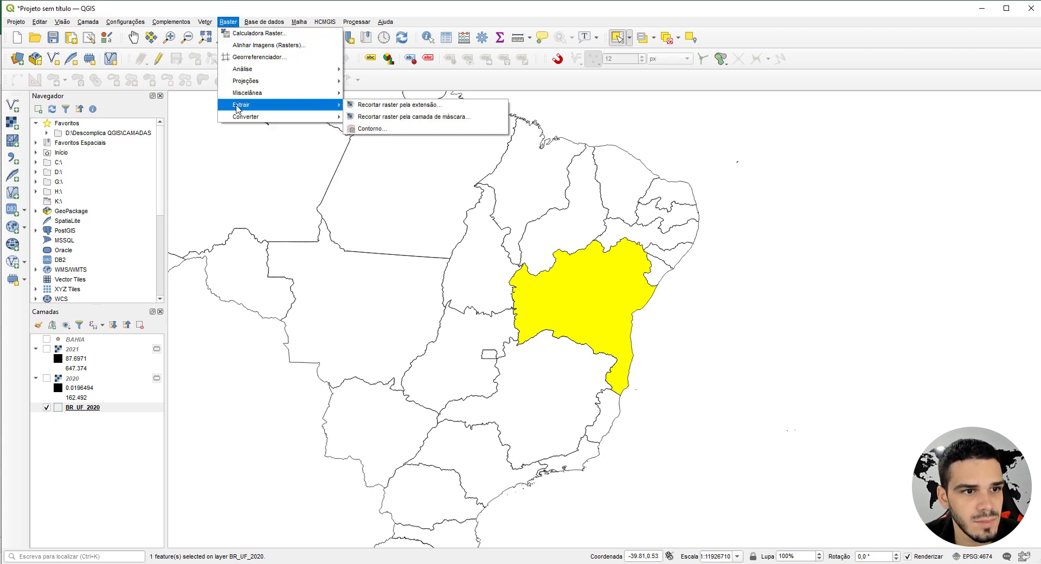
pyautogui.click(382, 117)
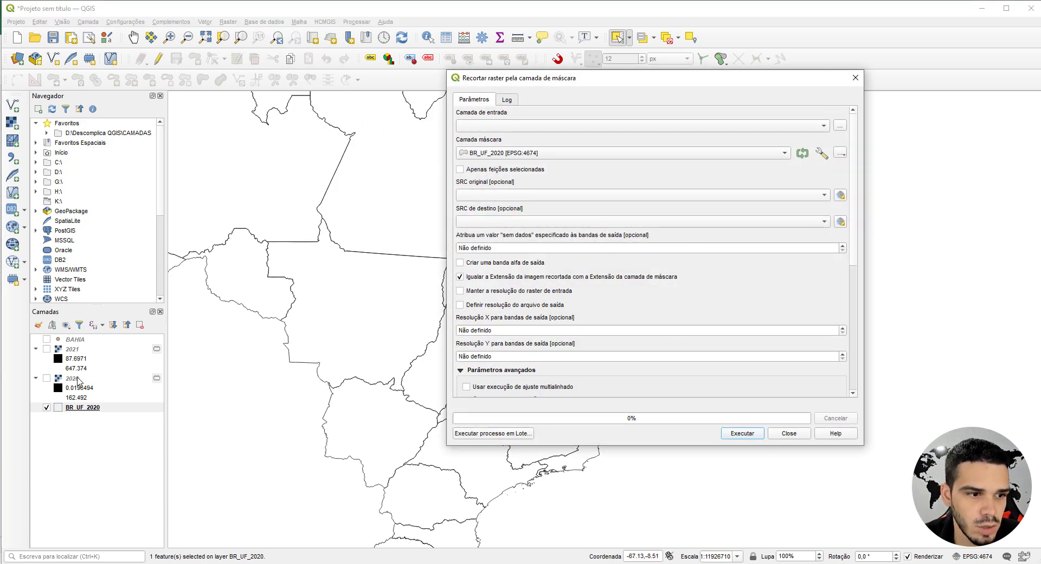
pyautogui.click(476, 129)
pyautogui.click(475, 131)
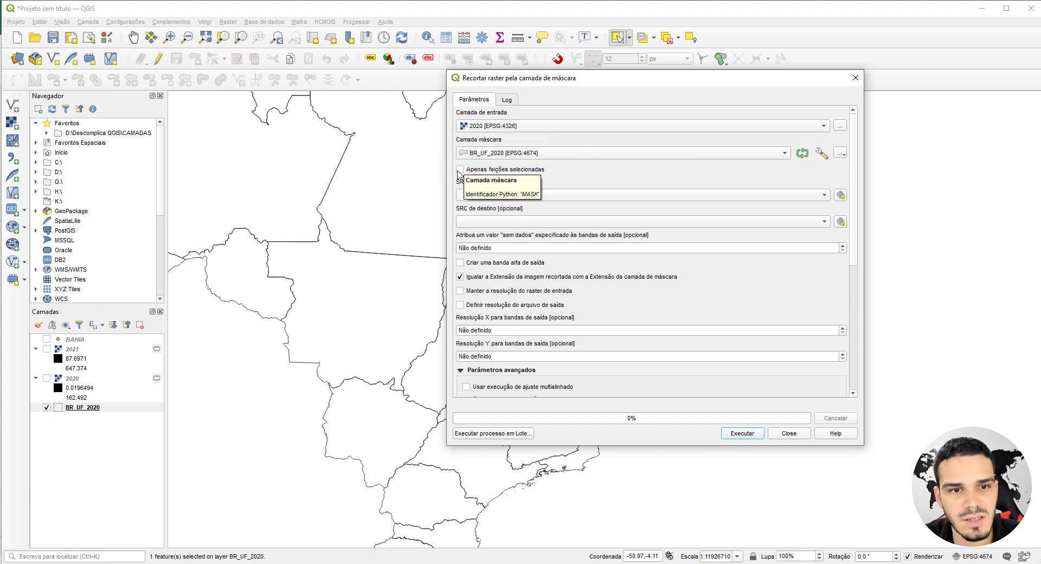
pyautogui.click(460, 169)
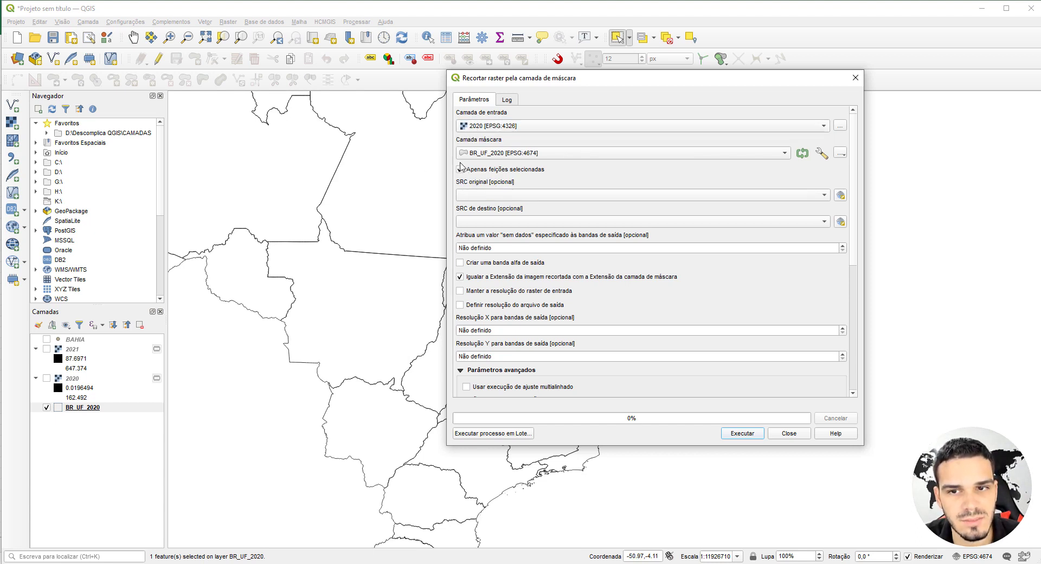
pyautogui.click(741, 433)
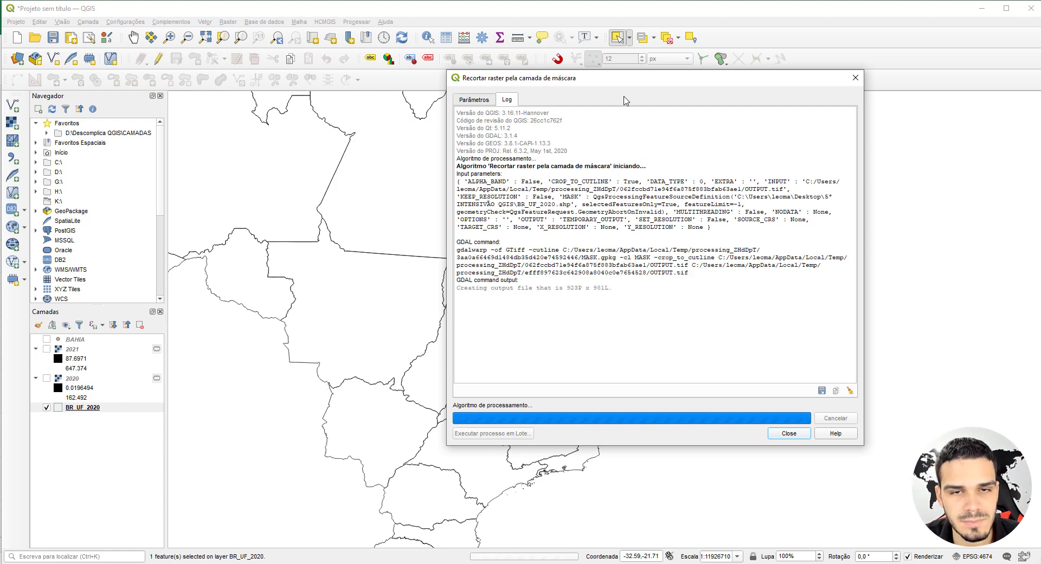
pyautogui.moveTo(594, 87); pyautogui.dragTo(861, 100)
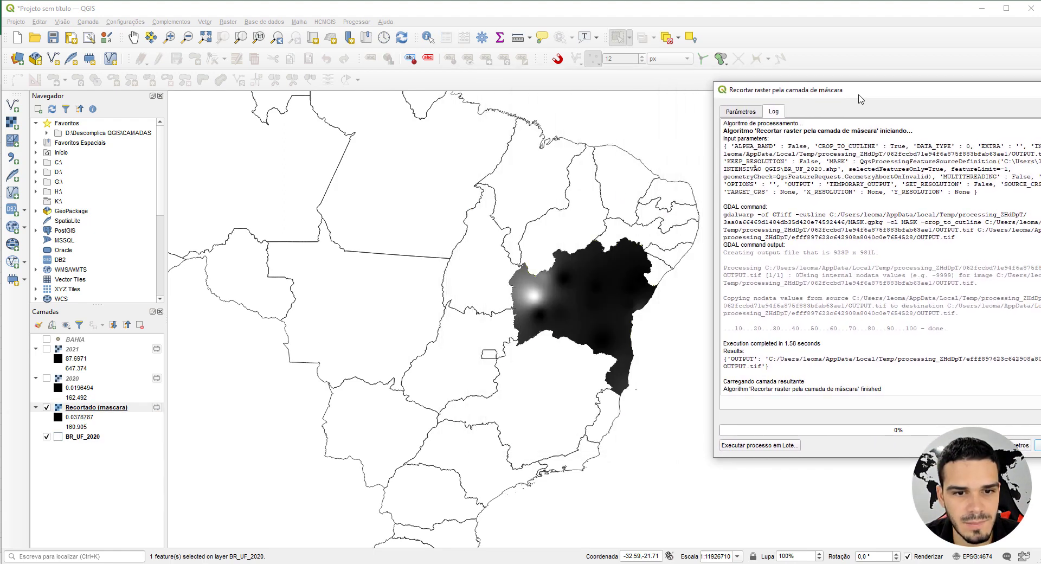
# Rename the clipped 2020 raster layer as "2020 recortado".
pyautogui.click(740, 113)
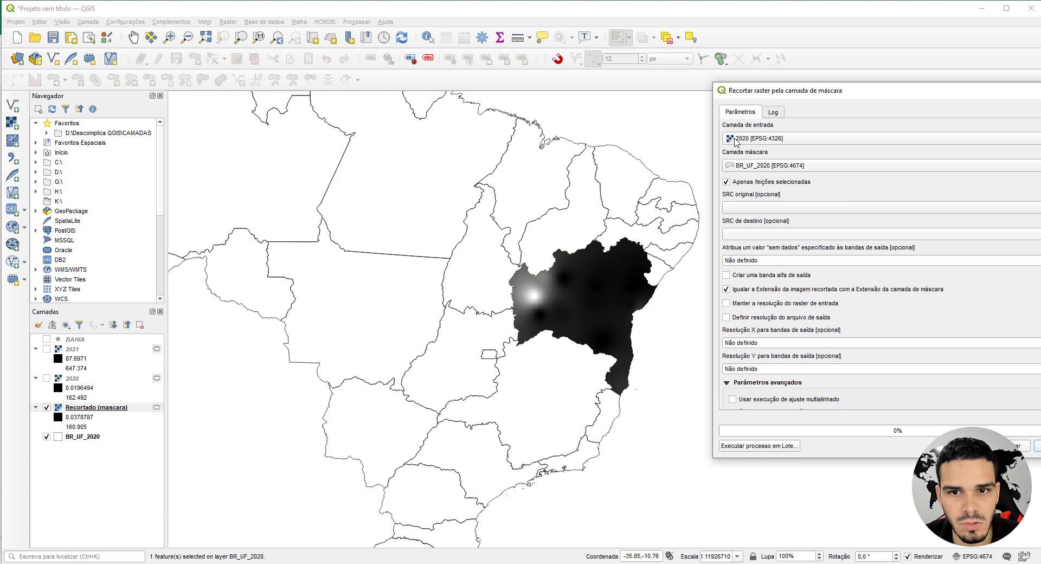
pyautogui.rightClick(95, 412)
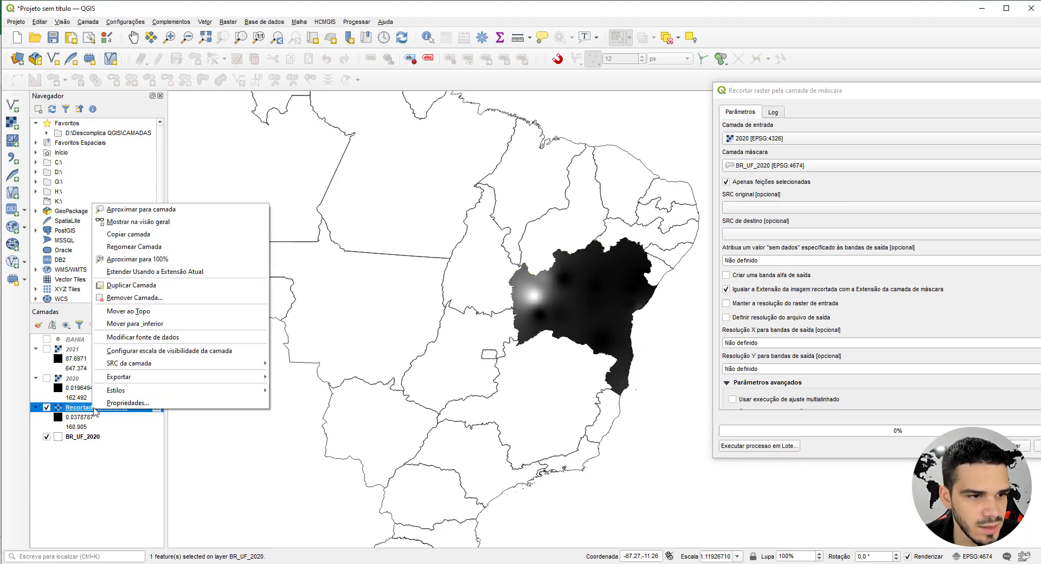
pyautogui.click(135, 248)
pyautogui.write('2020 recor')
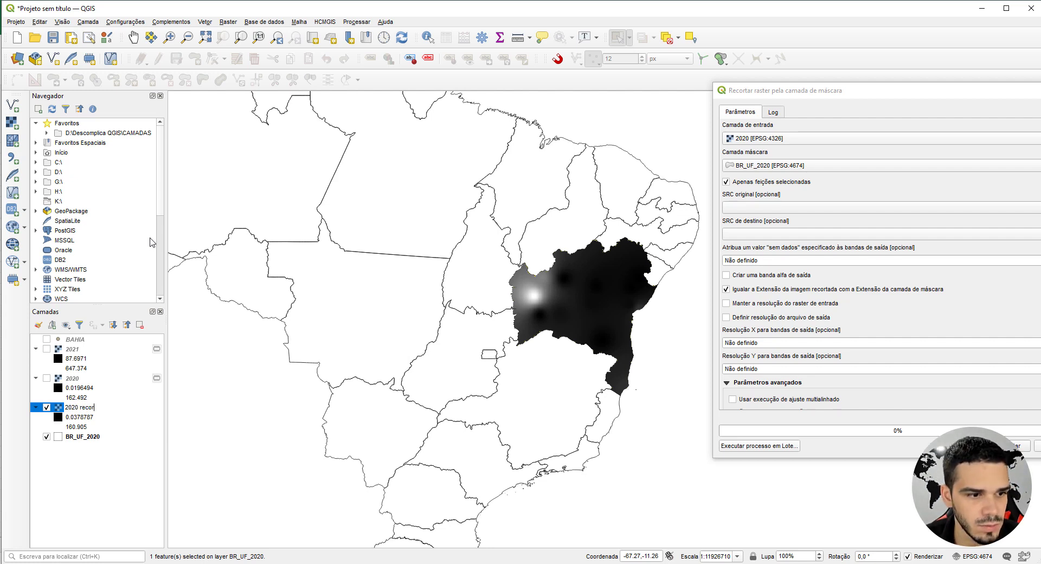
pyautogui.write('tado')
pyautogui.press('Return')
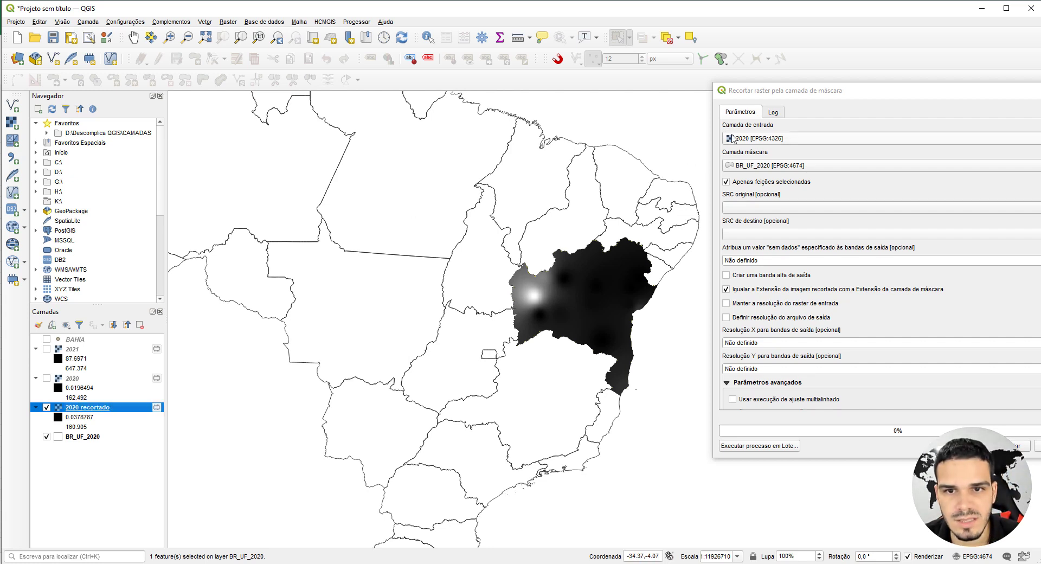
# Clip the 2021 raster to the selected BR_UF_2020 feature with the same mask settings and close the clipping dialog.
pyautogui.moveTo(748, 98); pyautogui.dragTo(601, 98)
pyautogui.click(606, 140)
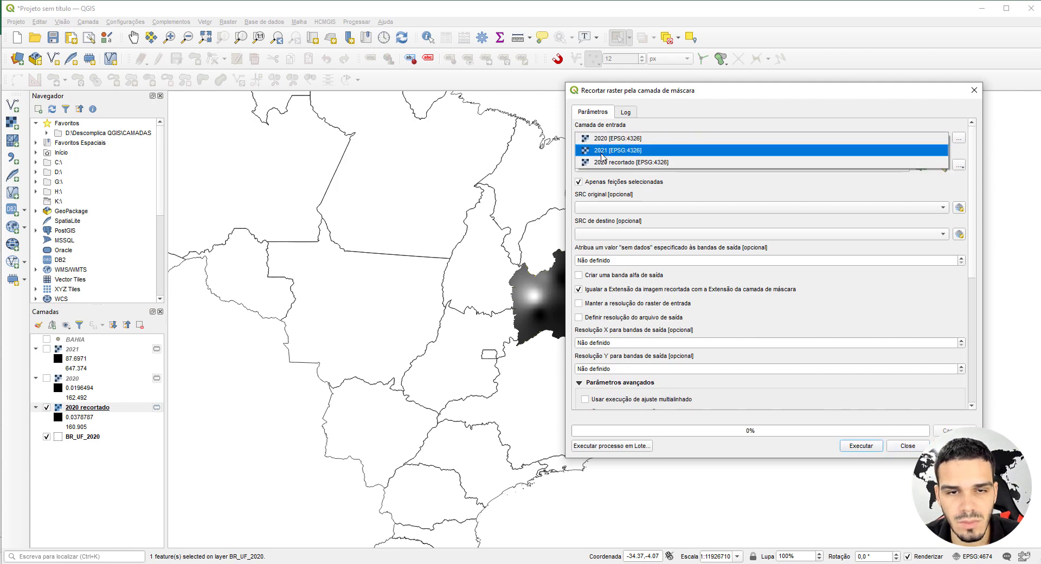
pyautogui.click(602, 156)
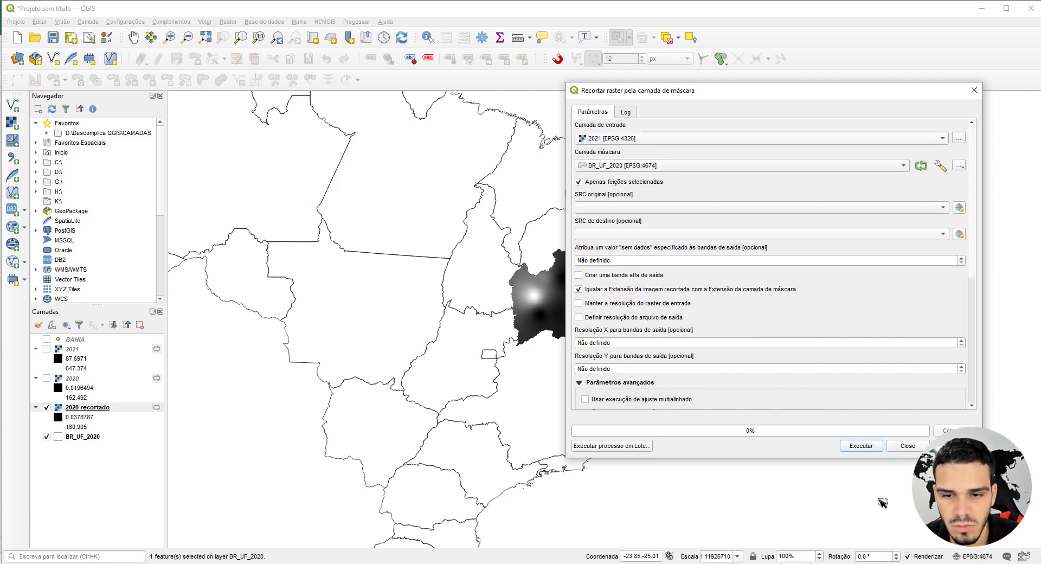
pyautogui.click(859, 446)
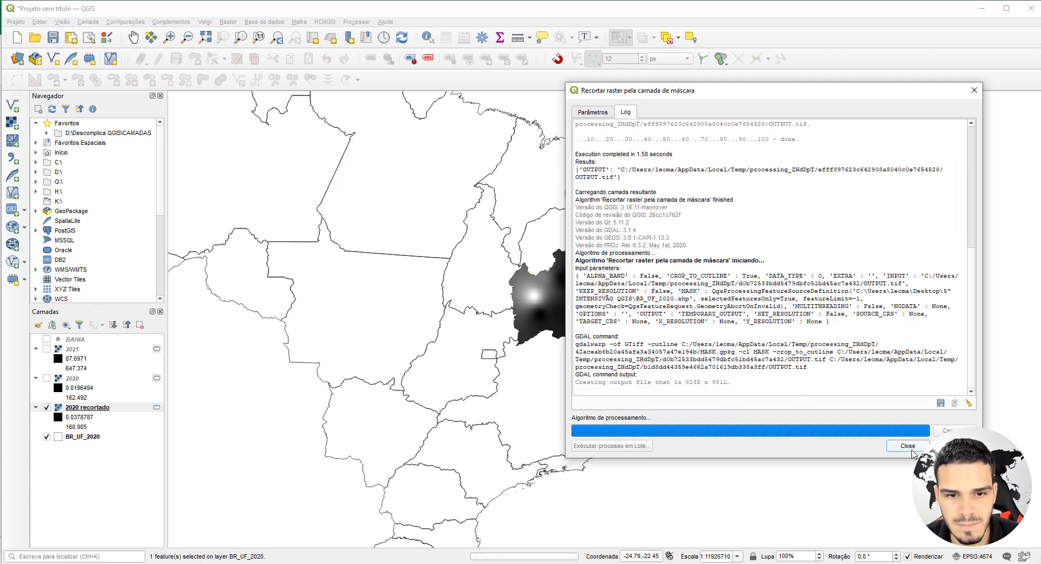
pyautogui.click(911, 450)
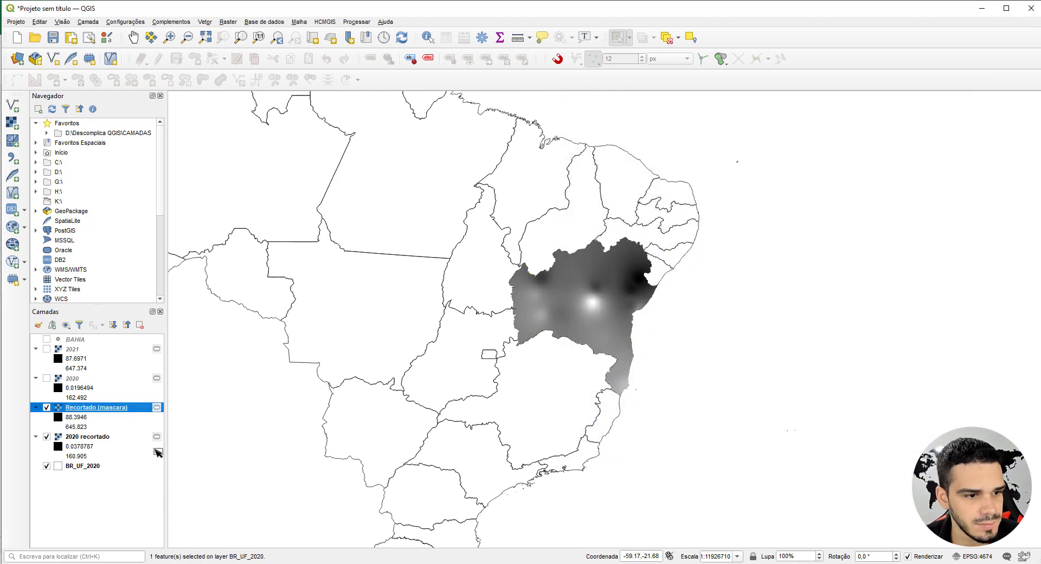
# Rename the clipped 2021 raster layer as "2021 recortado".
pyautogui.rightClick(104, 410)
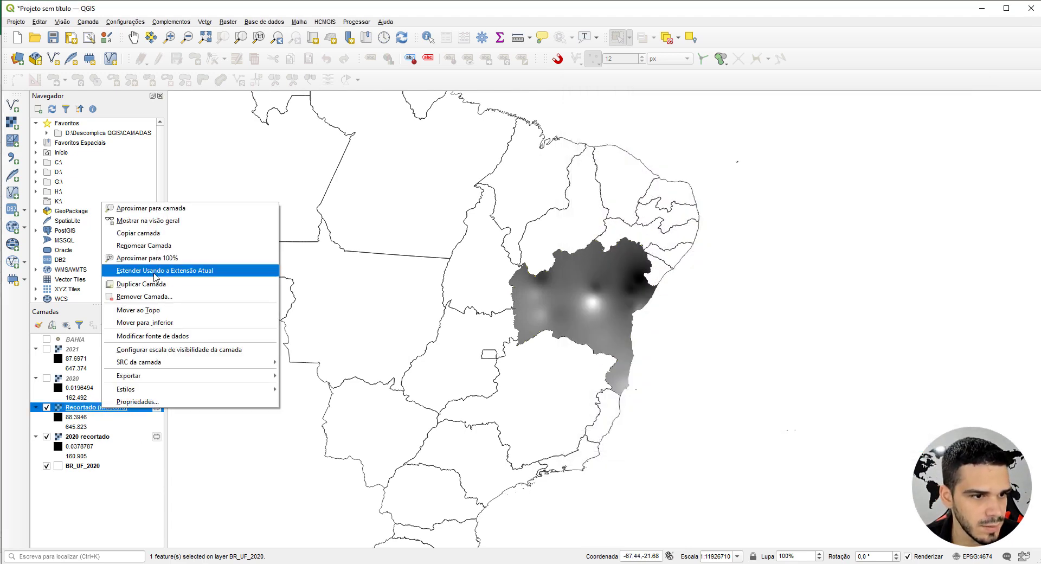
pyautogui.click(138, 248)
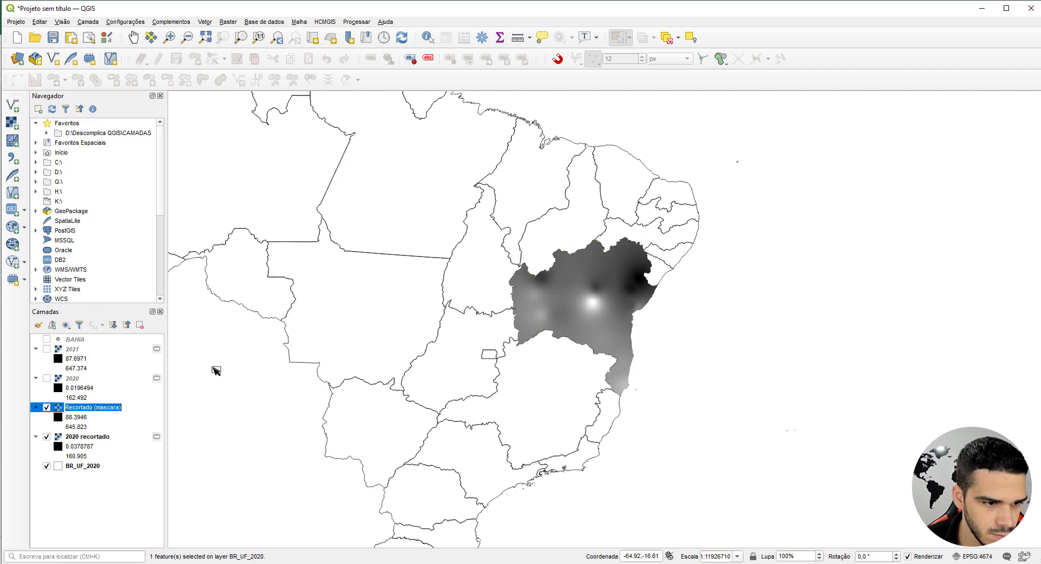
pyautogui.write('20201')
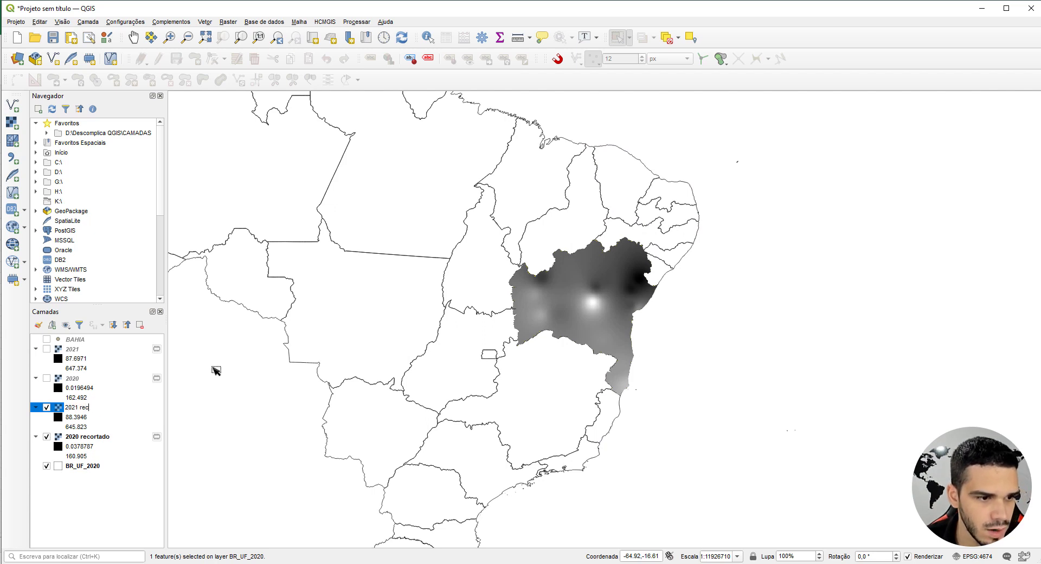
pyautogui.press('Return')
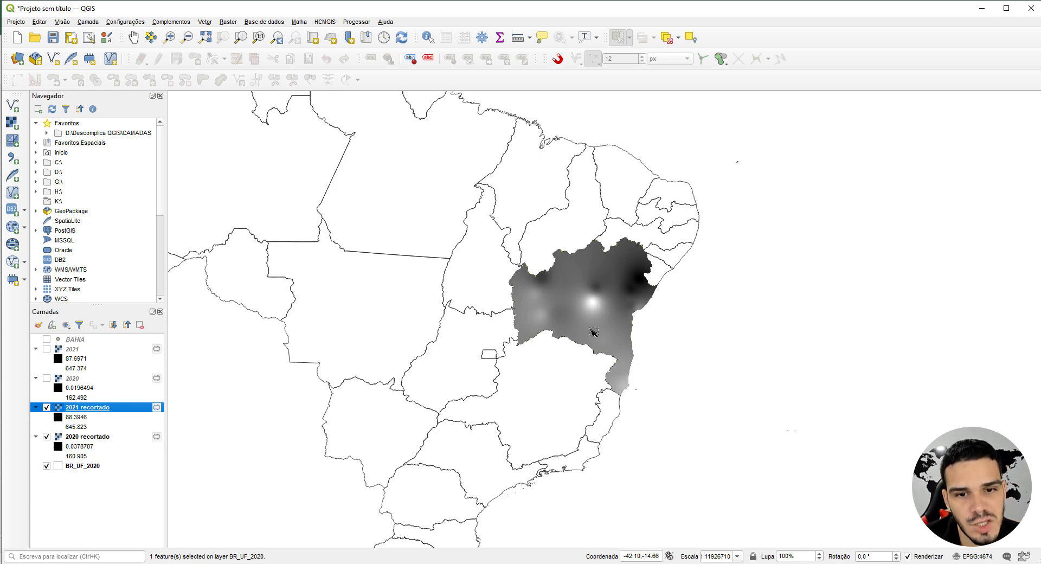
# Open the styling of the 2021 recortado layer and render it as single-band pseudocolor (Banda simples falsa-cor).
pyautogui.scroll(1, 592, 309)
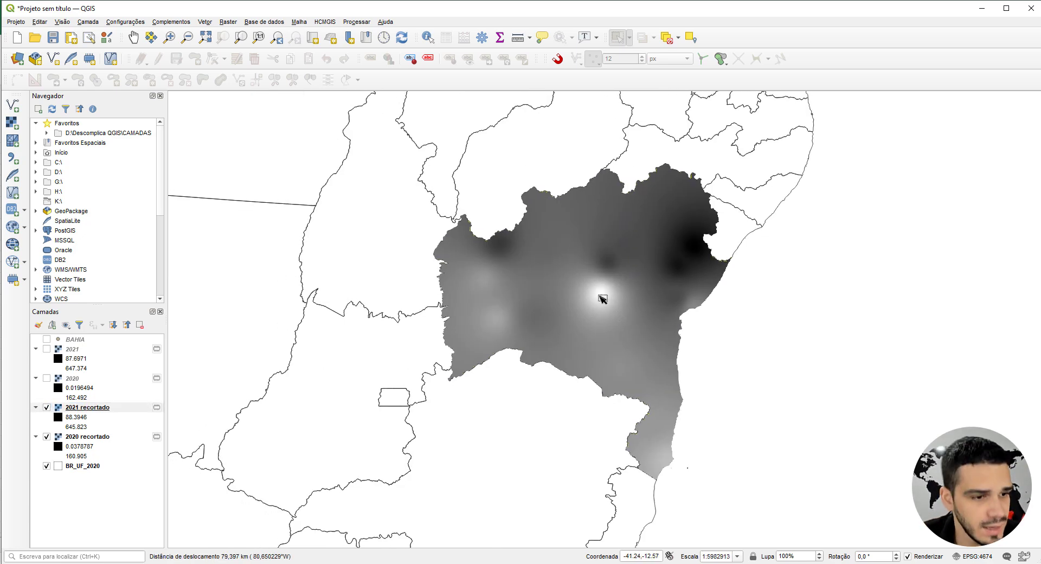
pyautogui.click(38, 324)
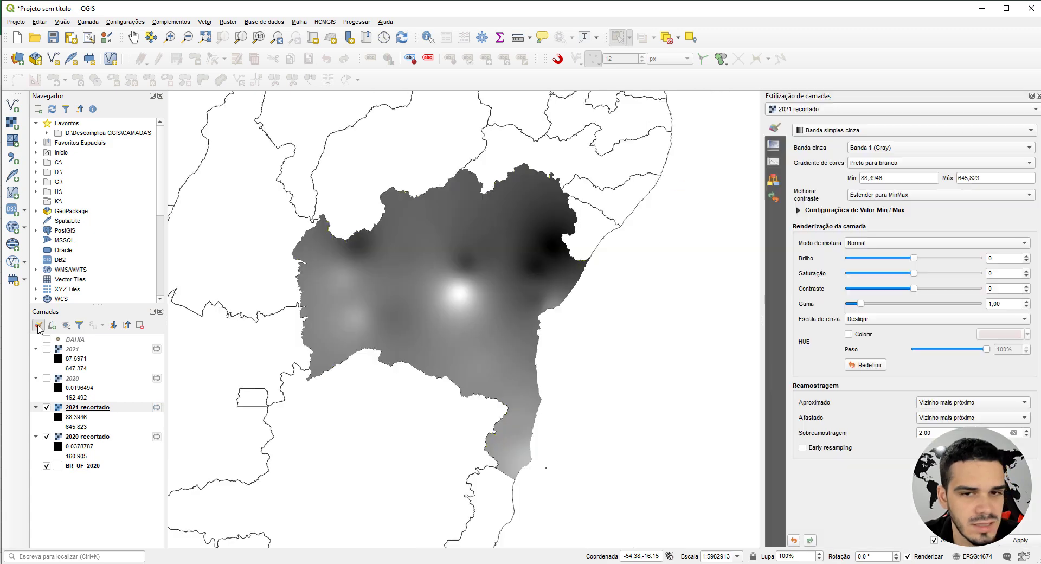
pyautogui.click(825, 135)
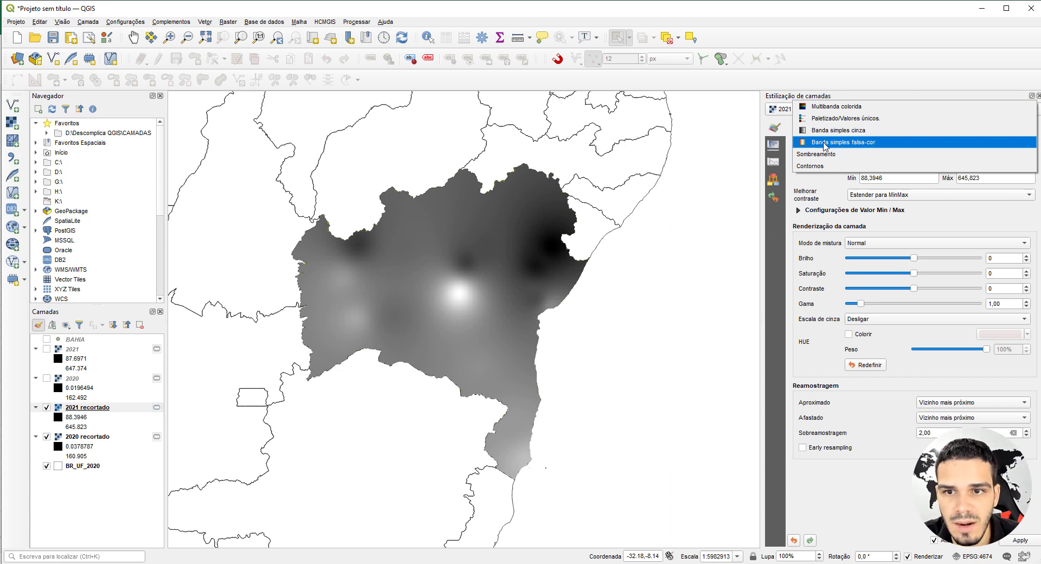
pyautogui.click(824, 144)
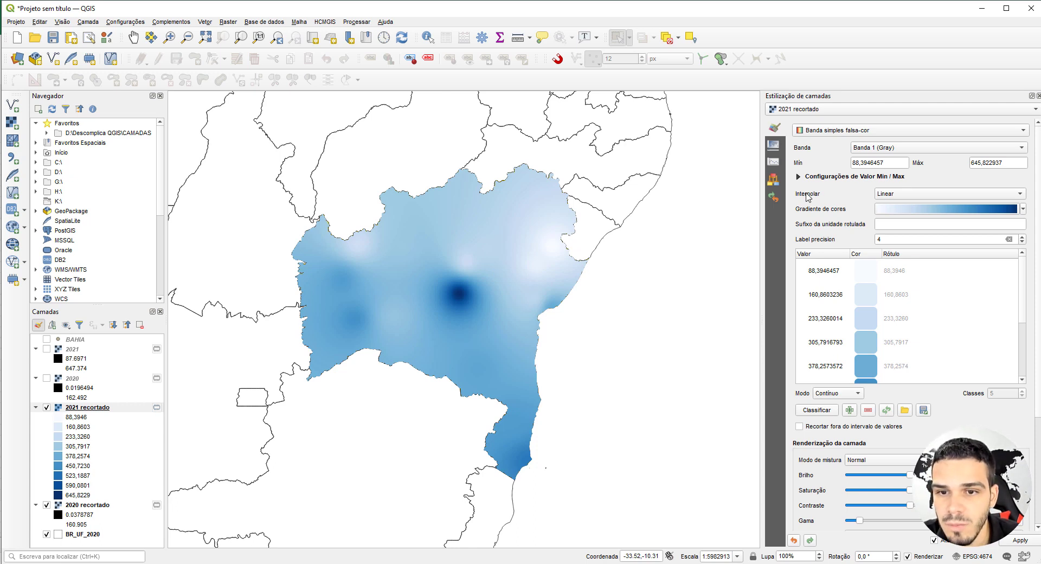
# Try the Cividis and Reds color ramps on the 2021 recortado raster and return to Blues.
pyautogui.click(1022, 210)
pyautogui.click(900, 246)
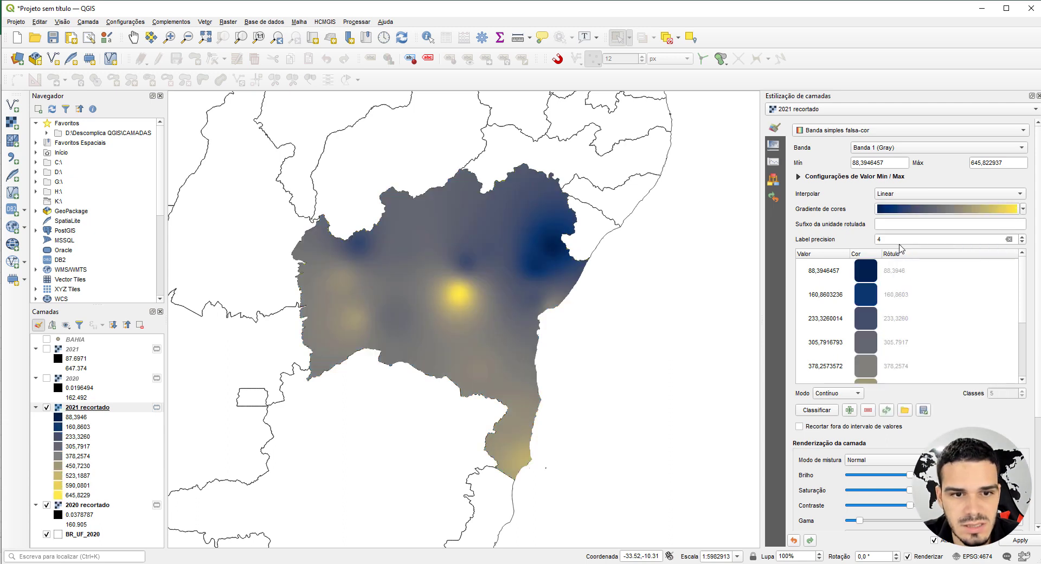
pyautogui.click(1023, 211)
pyautogui.click(911, 330)
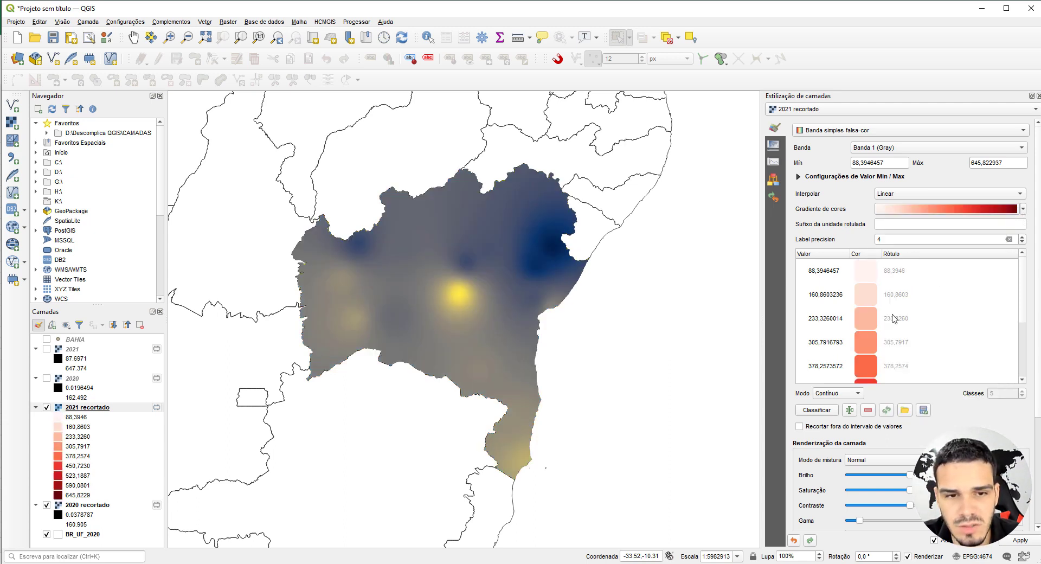
pyautogui.click(1022, 209)
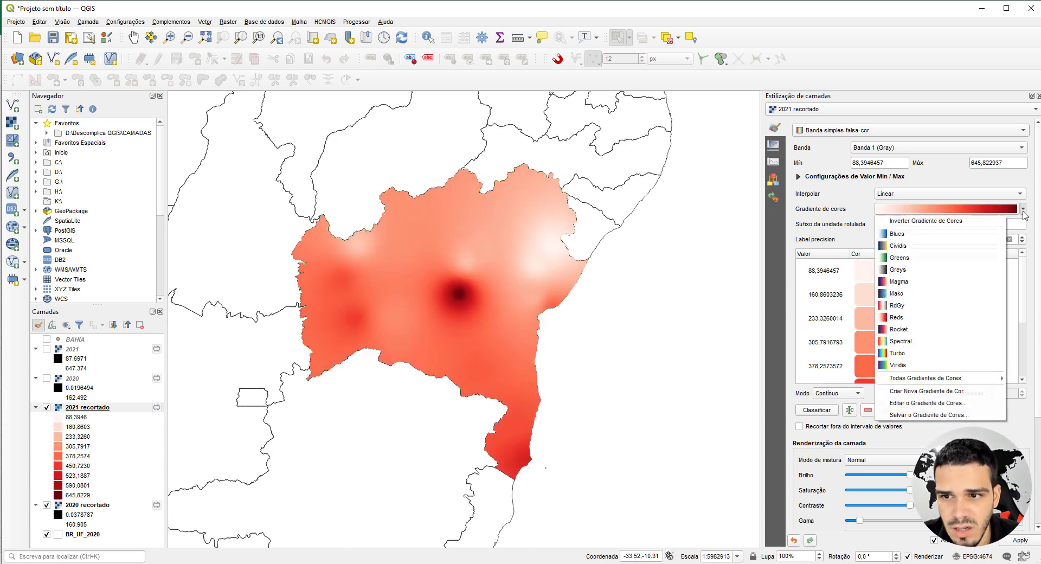
pyautogui.click(894, 235)
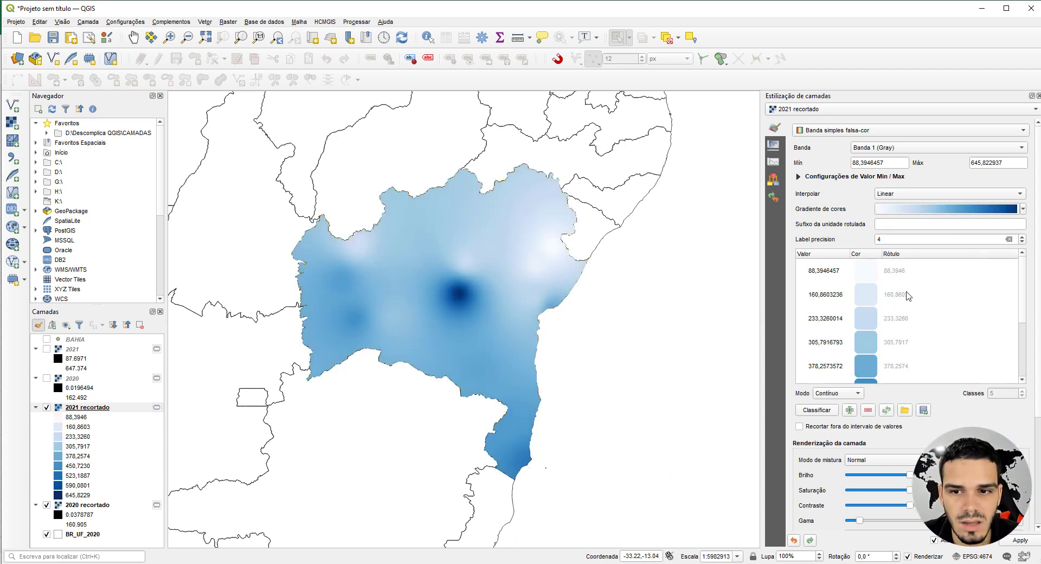
# Classify the 2021 recortado raster by equal interval (Intervalo igual), trying higher and lower class counts and settling on 5 classes.
pyautogui.moveTo(1021, 295)
pyautogui.mouseDown()
pyautogui.moveTo(1017, 352)
pyautogui.moveTo(1021, 293)
pyautogui.mouseUp()
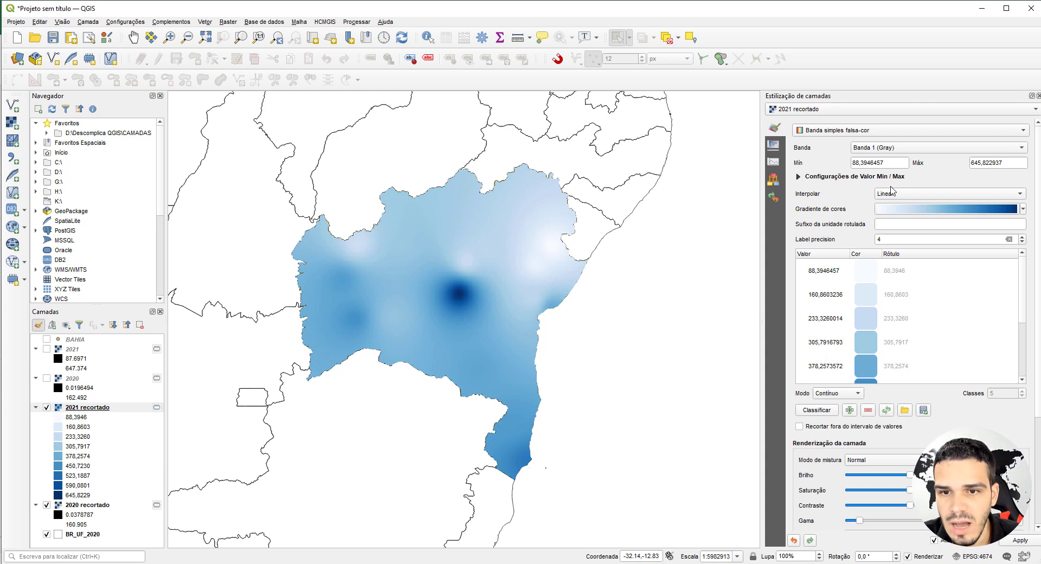
pyautogui.click(828, 394)
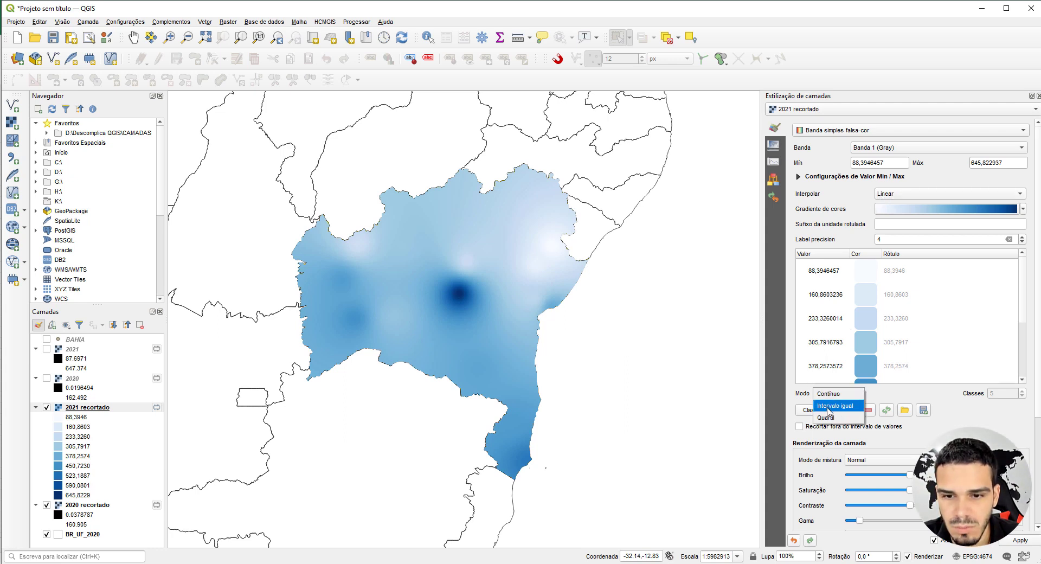
pyautogui.click(825, 407)
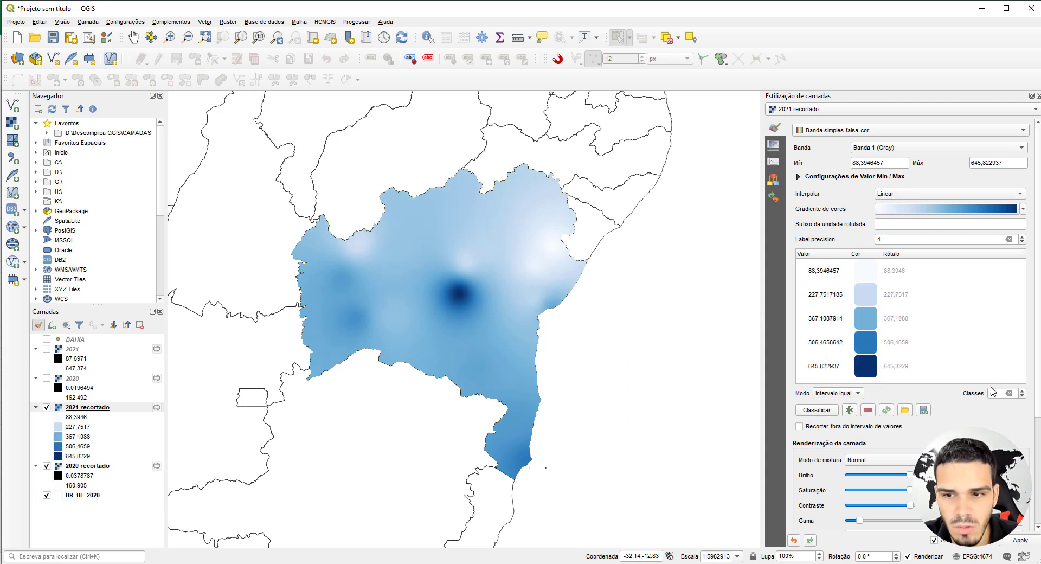
pyautogui.click(1022, 391)
pyautogui.click(1022, 392)
pyautogui.click(1022, 391)
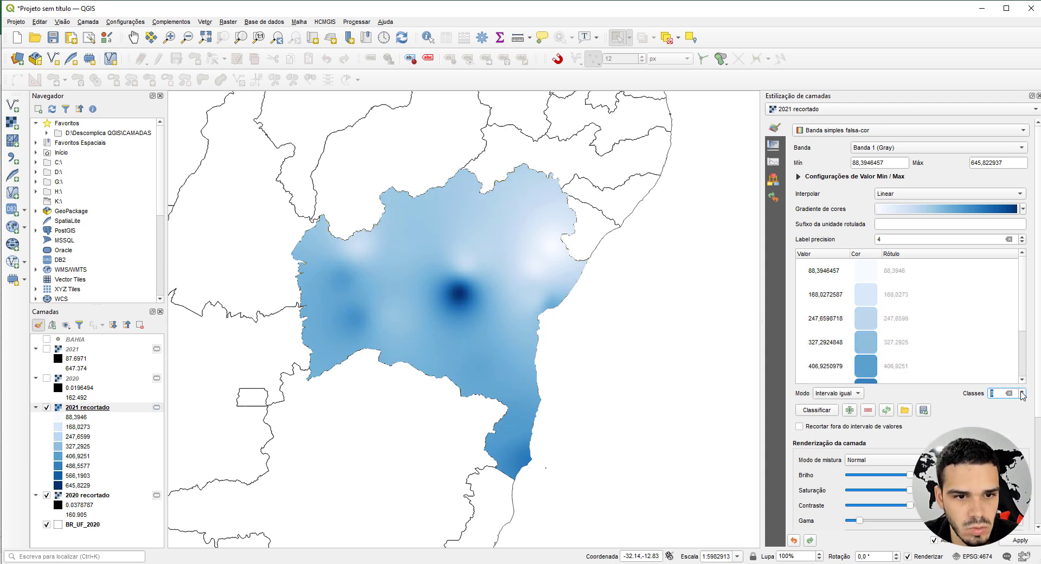
pyautogui.click(1022, 392)
pyautogui.click(1022, 396)
pyautogui.click(1022, 397)
pyautogui.click(1023, 396)
pyautogui.click(1022, 396)
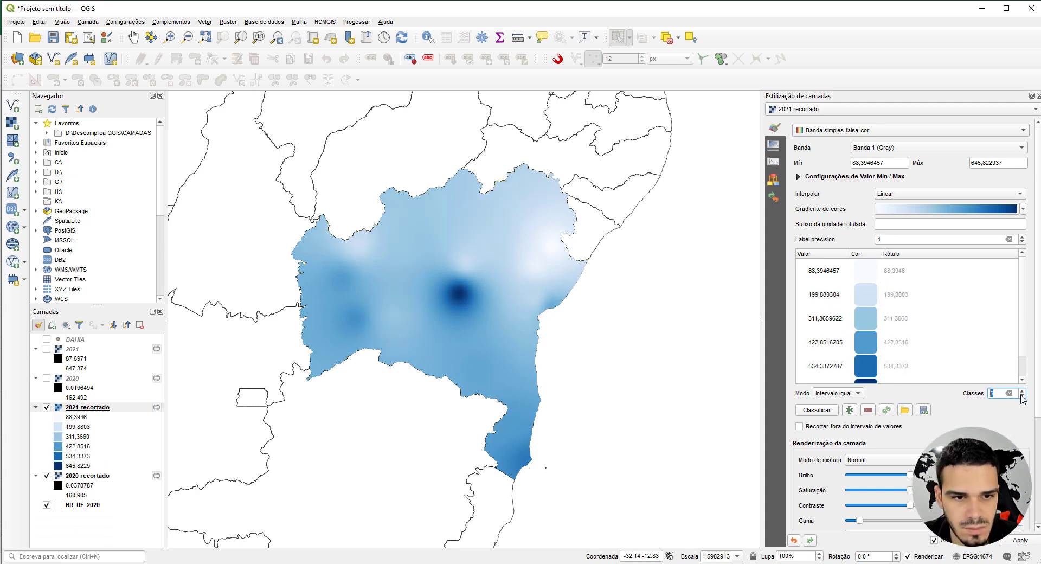
pyautogui.click(1022, 397)
pyautogui.click(1023, 396)
pyautogui.click(1022, 397)
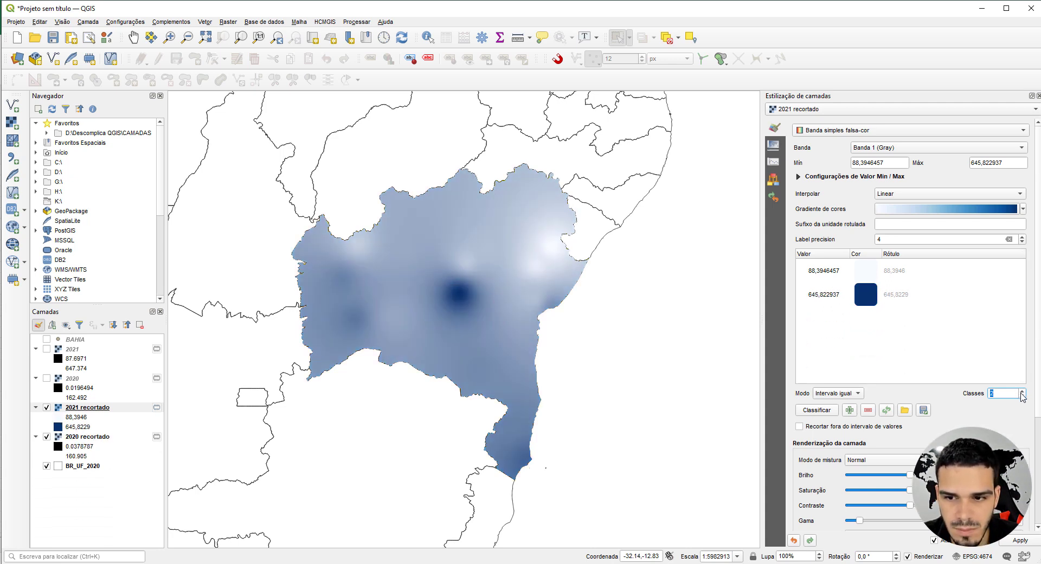
pyautogui.click(1022, 391)
pyautogui.click(1022, 392)
pyautogui.click(1022, 392)
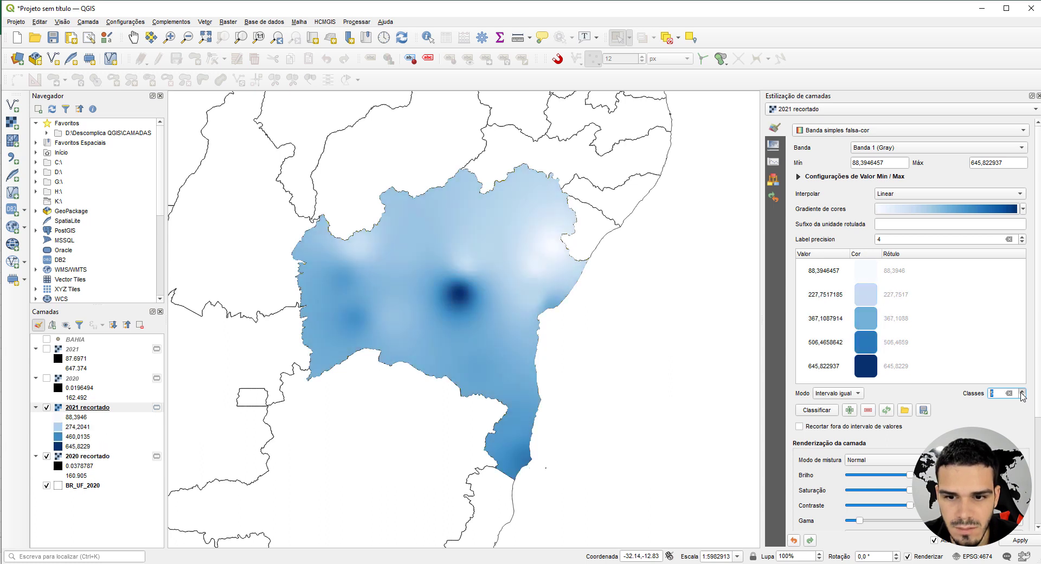
# Try the Quartil classification mode on the 2021 recortado raster and return to Intervalo igual.
pyautogui.click(838, 396)
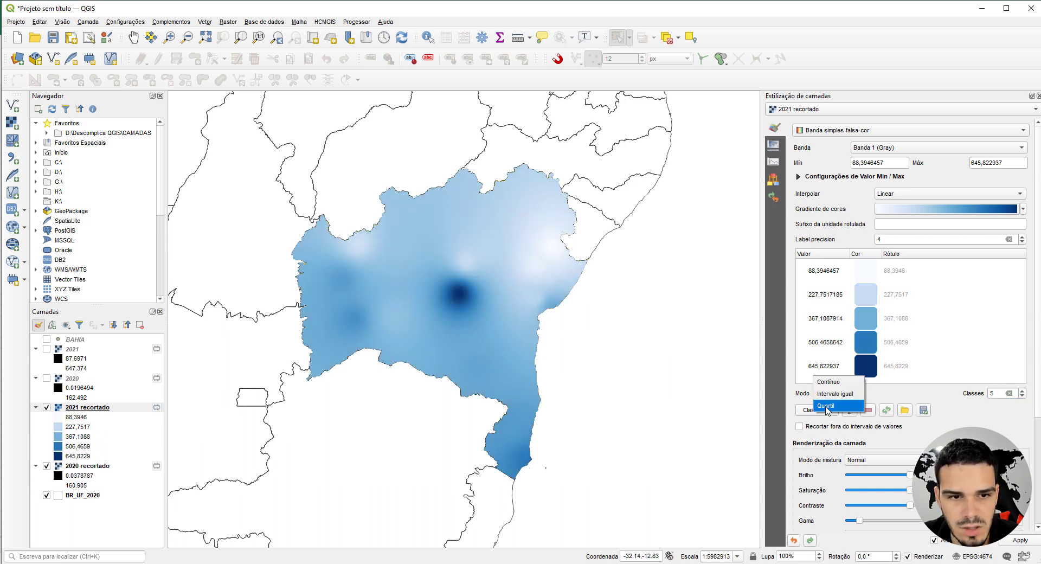
pyautogui.click(827, 407)
pyautogui.click(838, 393)
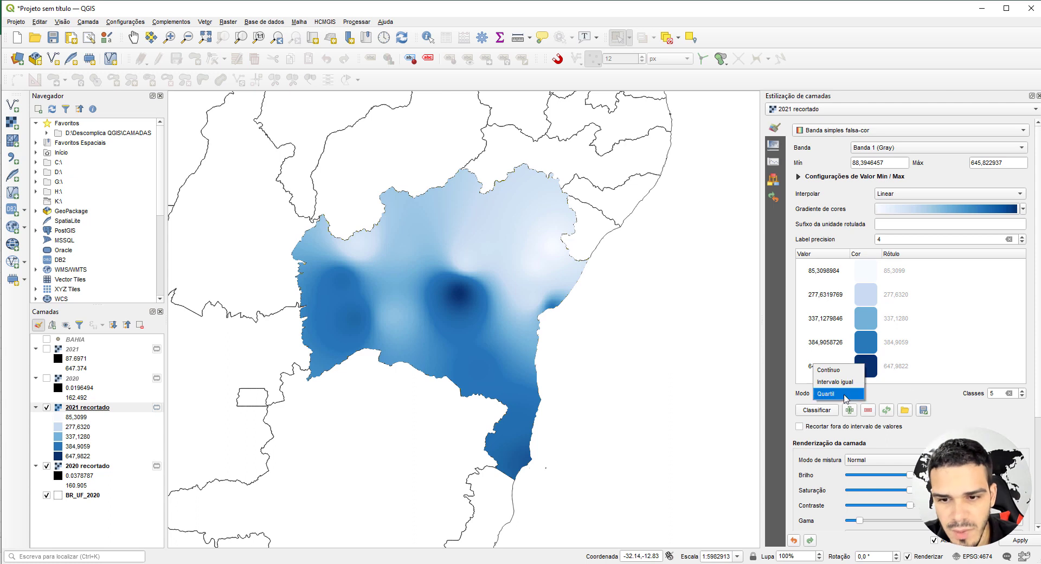
pyautogui.click(832, 383)
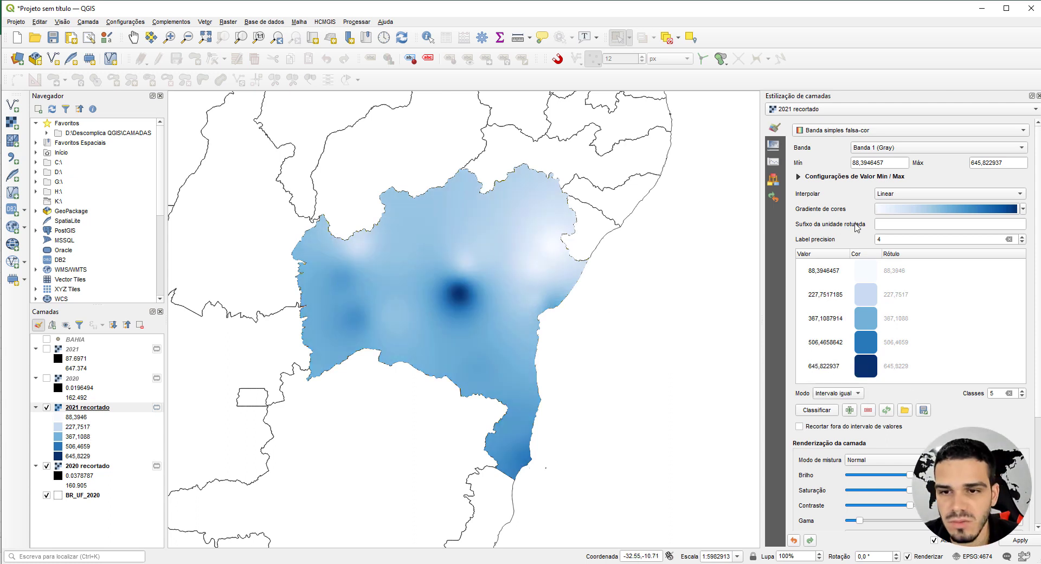
# Set the 2021 recortado raster's color interpolation to Método Discreto and raise the classification to 10 classes.
pyautogui.click(897, 194)
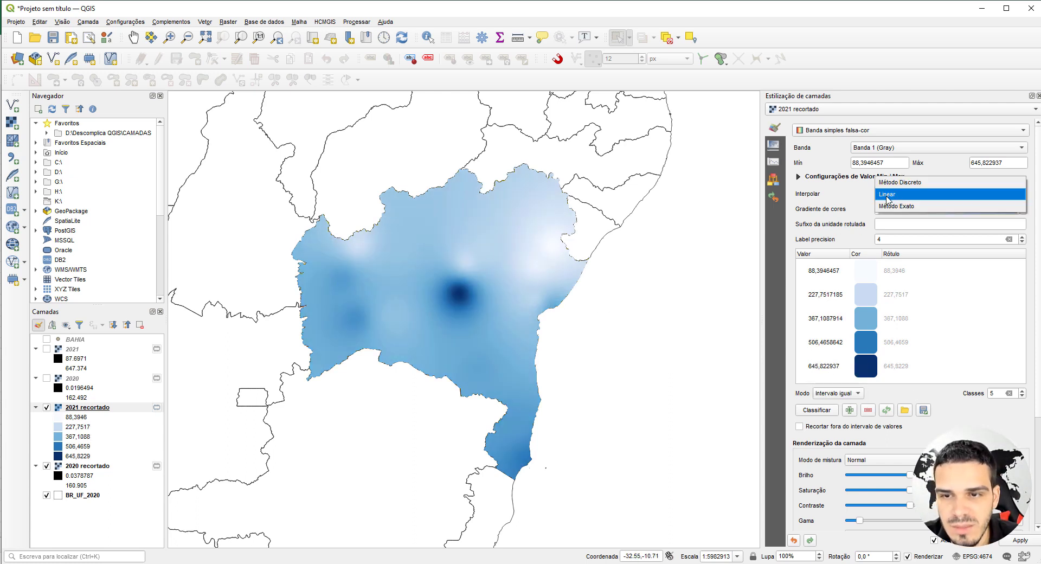
pyautogui.click(887, 185)
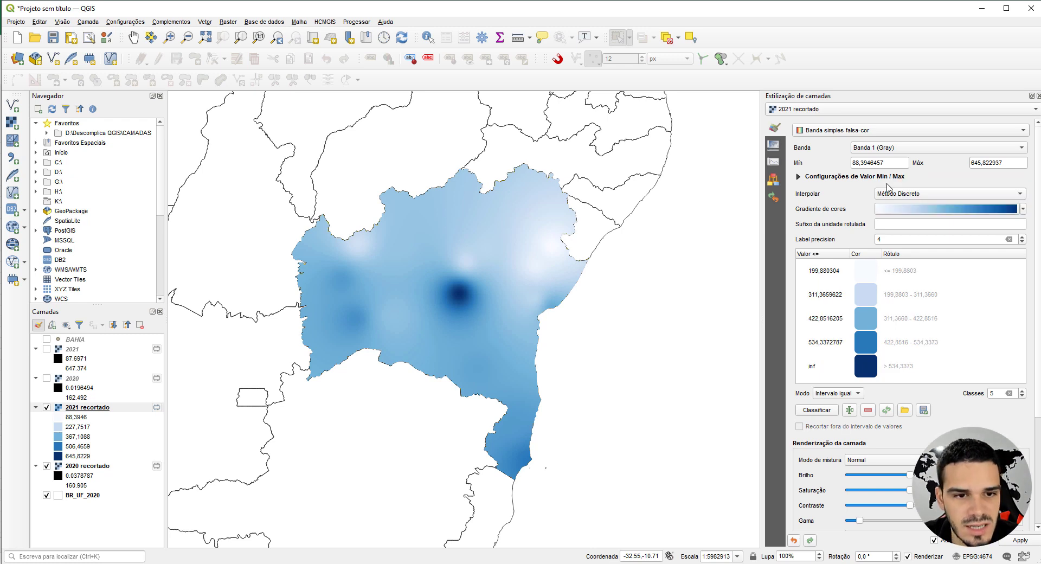
pyautogui.click(1022, 391)
pyautogui.click(1023, 391)
pyautogui.click(1022, 391)
pyautogui.click(1022, 390)
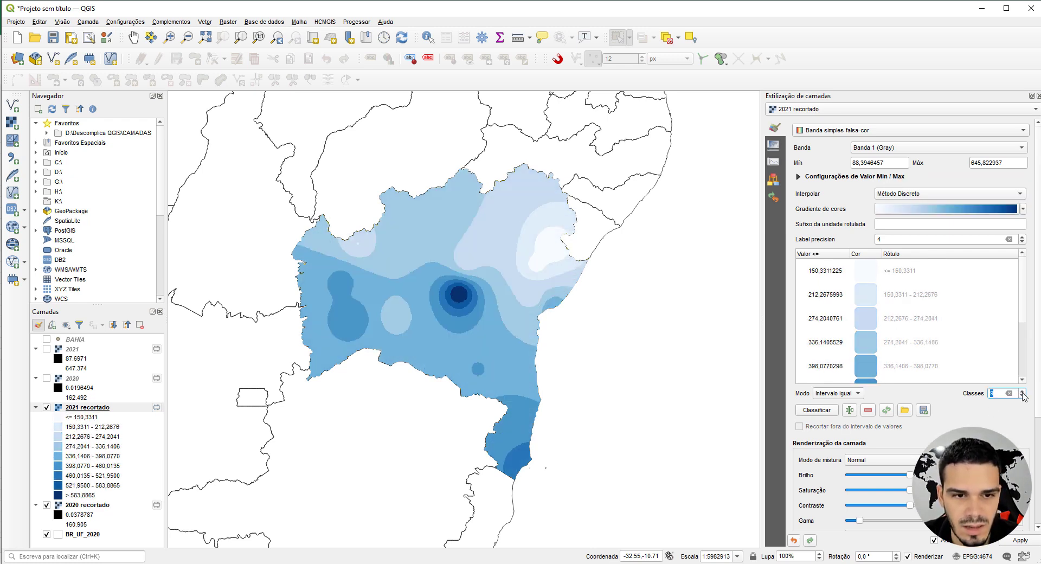
pyautogui.click(1022, 391)
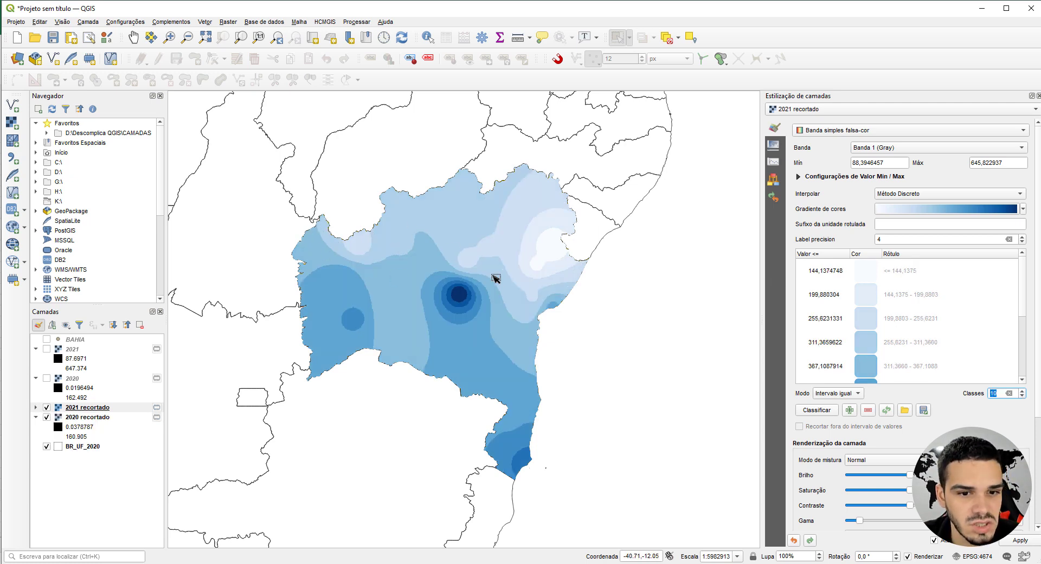
pyautogui.moveTo(454, 312); pyautogui.dragTo(529, 327)
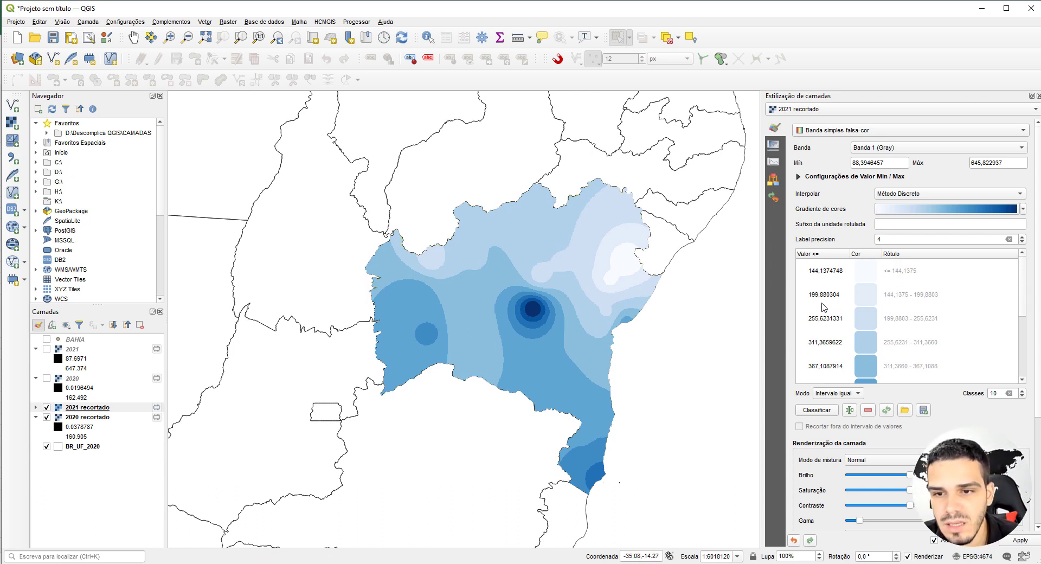
# Set the upper limits of the first two classes of the 2021 recortado raster to 0 and 150.
pyautogui.doubleClick(822, 271)
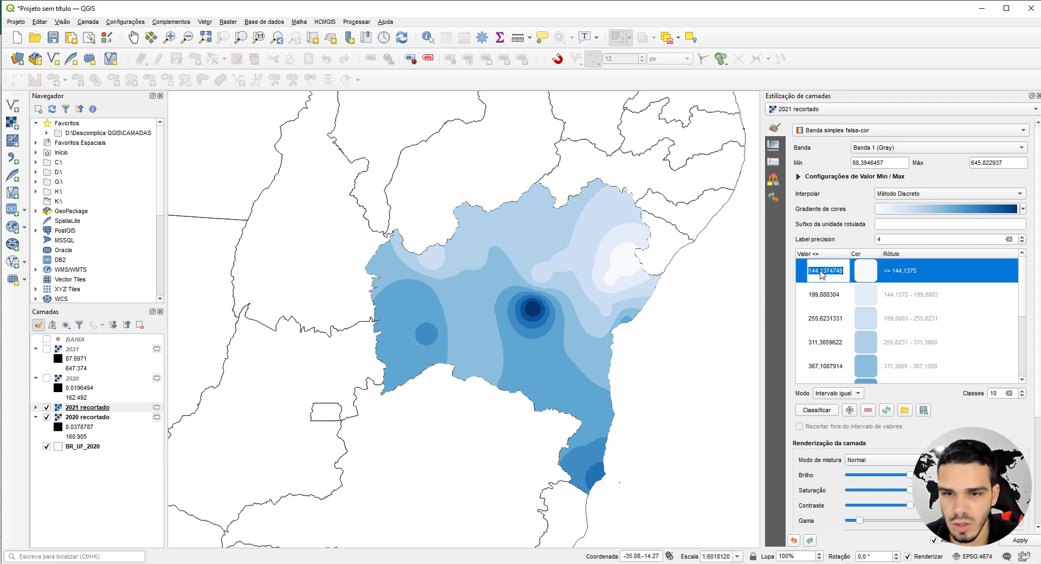
pyautogui.write('0')
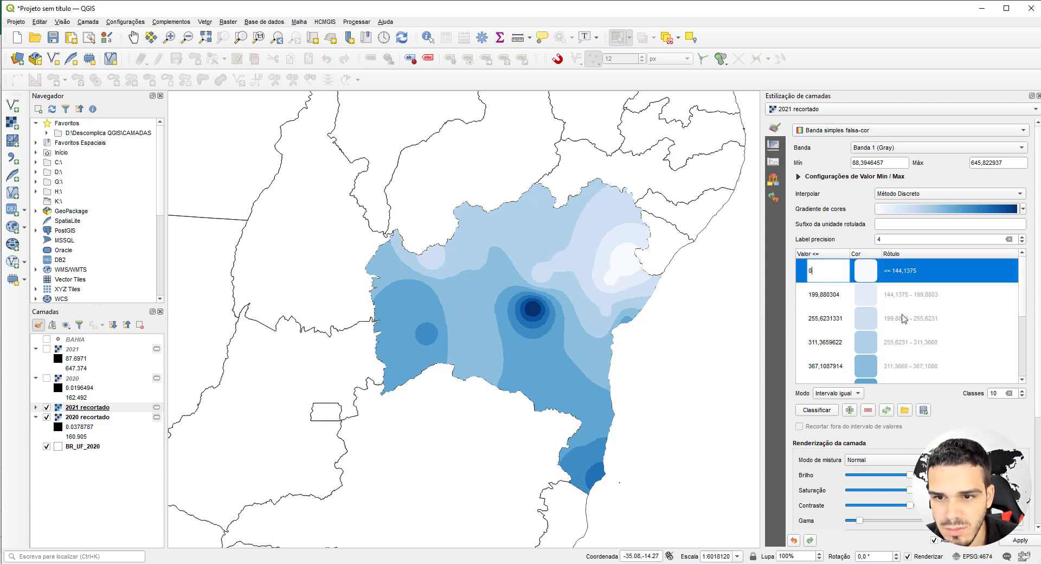
pyautogui.click(819, 302)
pyautogui.doubleClick(816, 294)
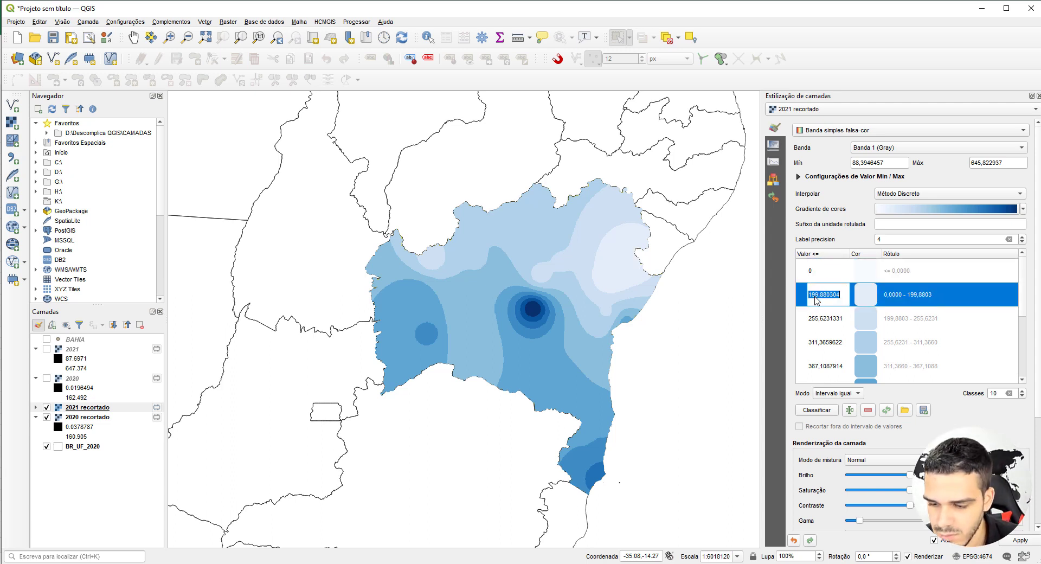
pyautogui.write('150')
pyautogui.press('Return')
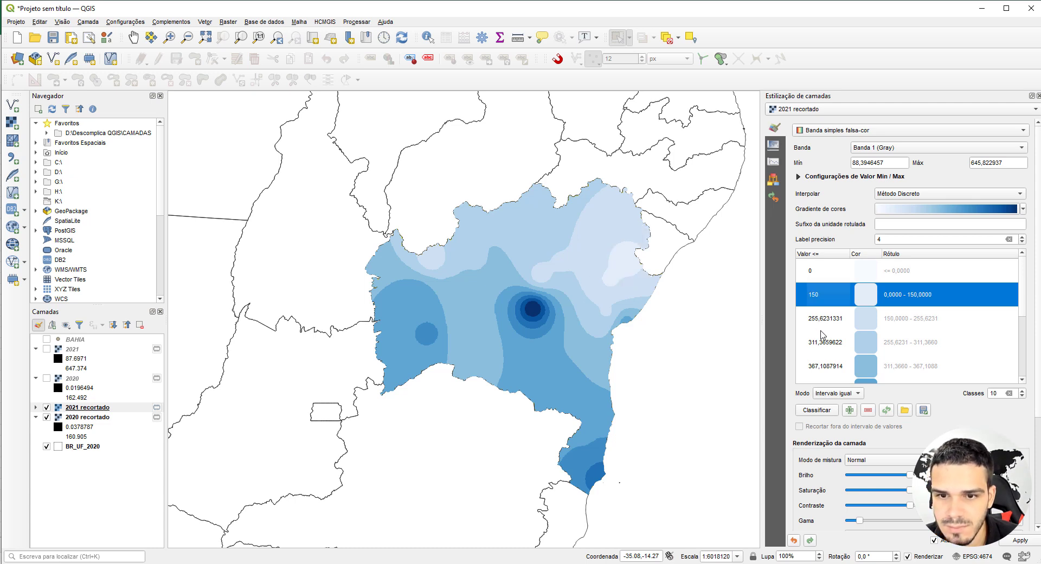
# Set the upper limits of the third and fourth classes of the 2021 recortado raster to 250 and 350.
pyautogui.doubleClick(823, 321)
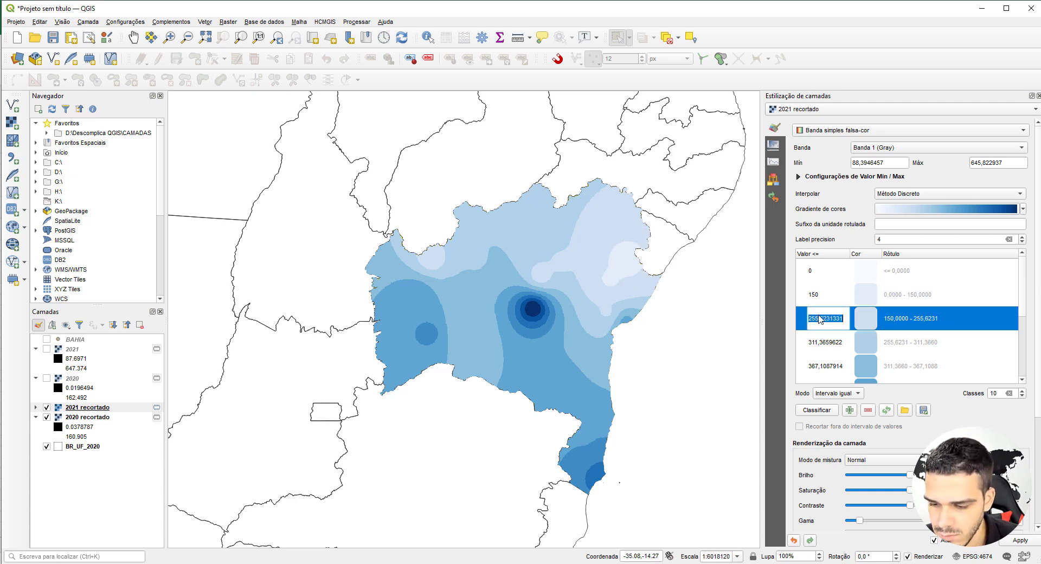
pyautogui.write('2502')
pyautogui.press('BackSpace')
pyautogui.press('Return')
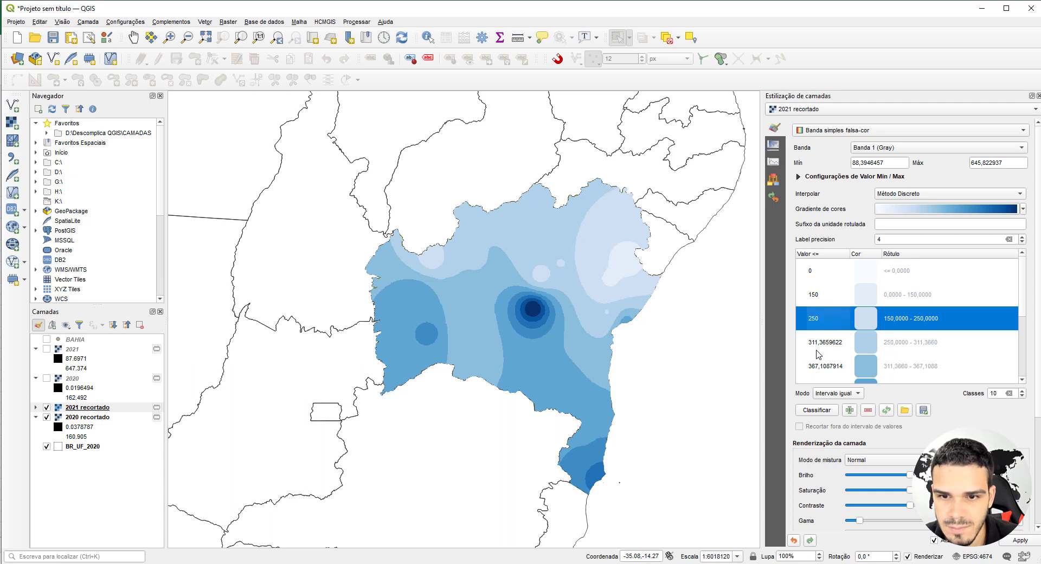
pyautogui.doubleClick(817, 344)
pyautogui.write('350')
pyautogui.press('Return')
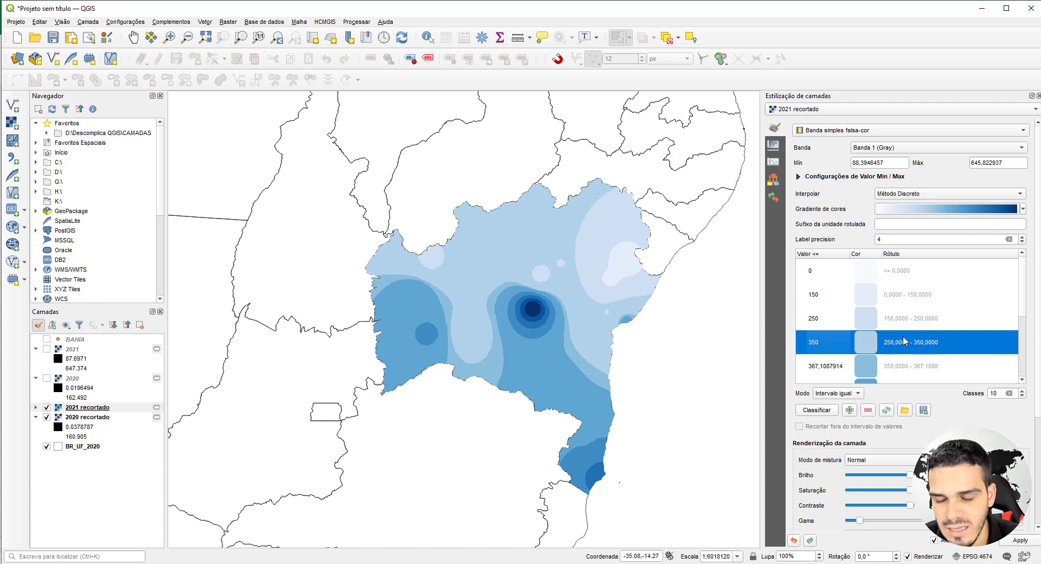
pyautogui.scroll(-1, 904, 324)
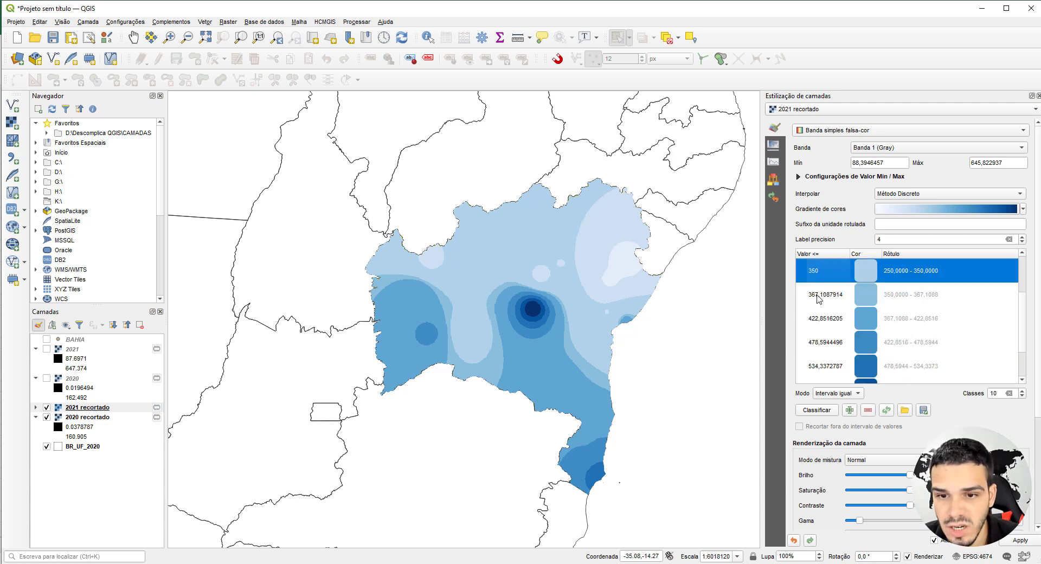
pyautogui.scroll(1, 839, 304)
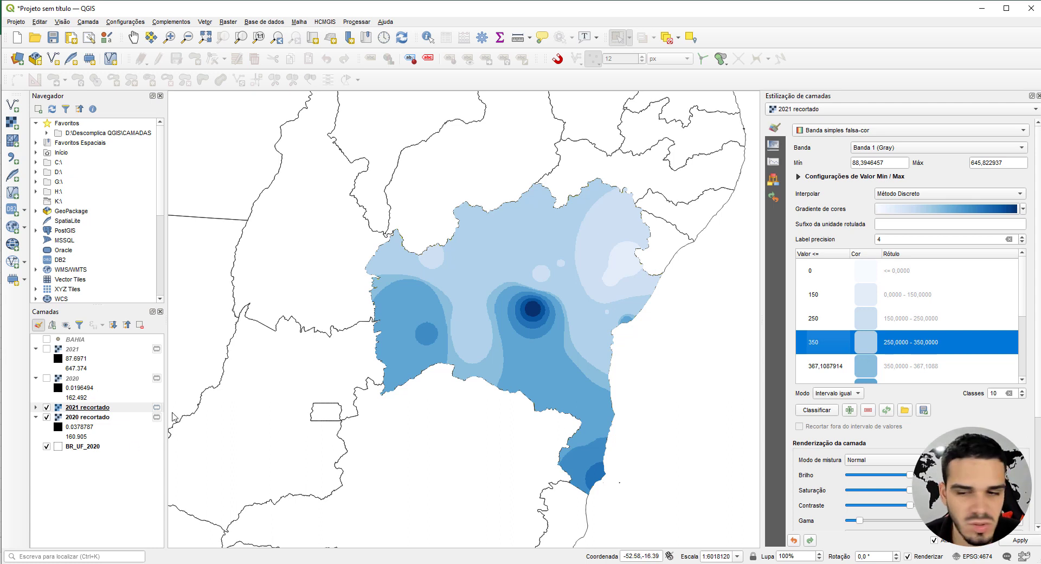
# Reclassify the 2021 recortado raster into 6 equal-interval classes, replacing the manually entered limits.
pyautogui.click(1022, 396)
pyautogui.click(1023, 397)
pyautogui.click(1022, 397)
pyautogui.click(1023, 396)
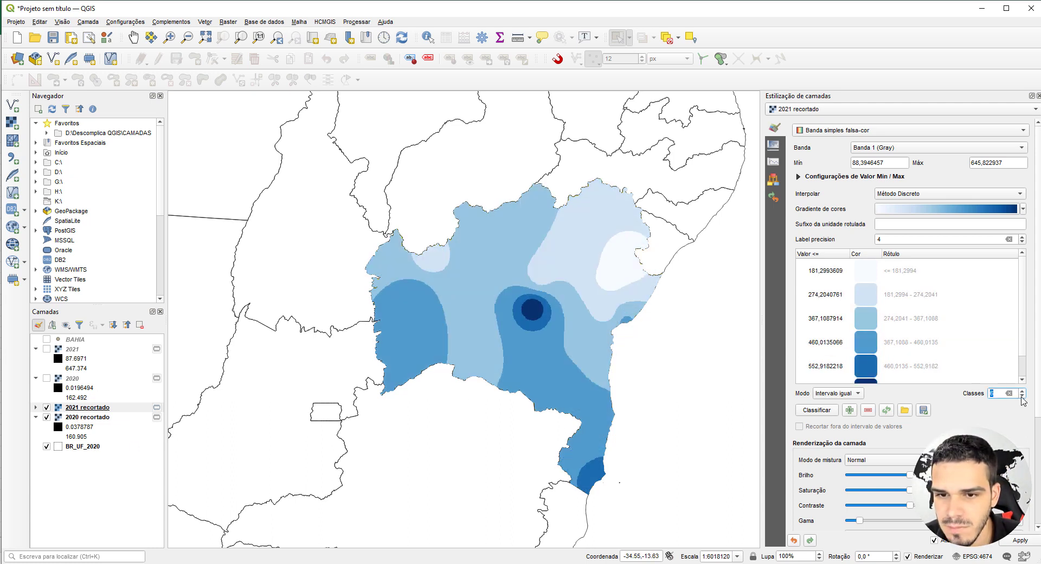
pyautogui.click(1022, 397)
pyautogui.click(1022, 390)
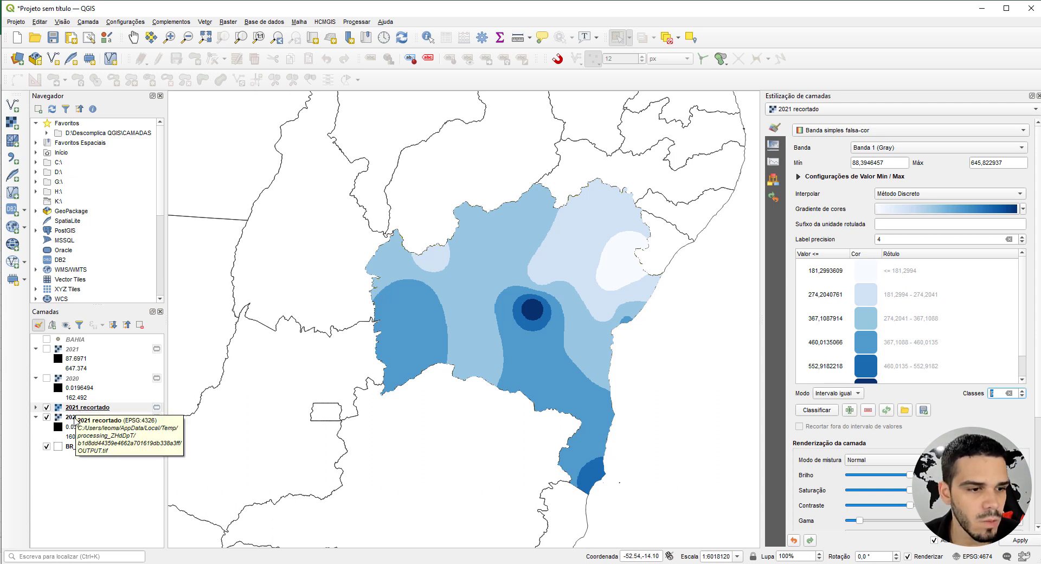
# Copy the style of the 2021 recortado layer and paste it onto the 2020 recortado layer.
pyautogui.rightClick(74, 409)
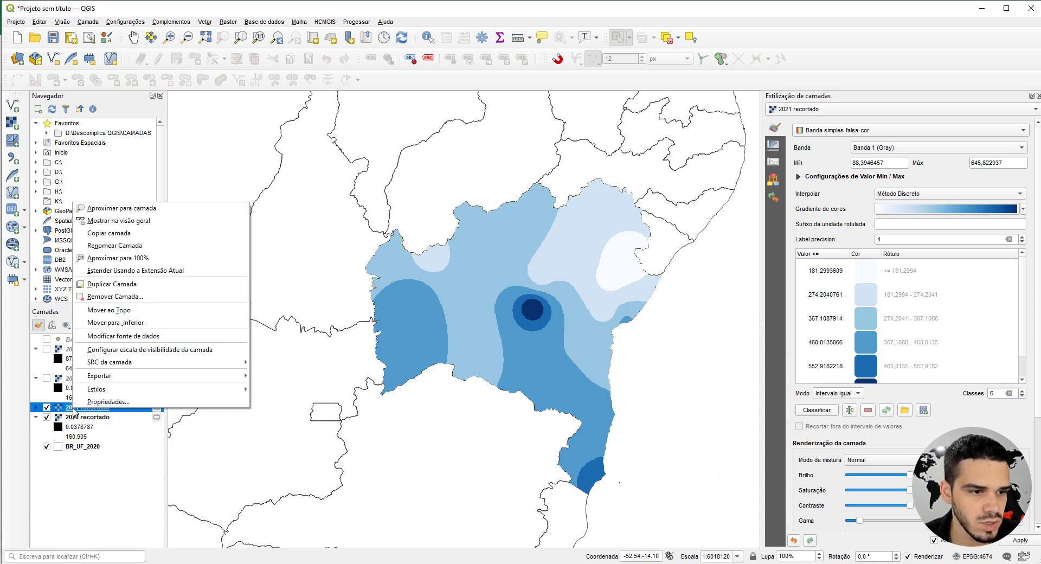
pyautogui.moveTo(185, 391)
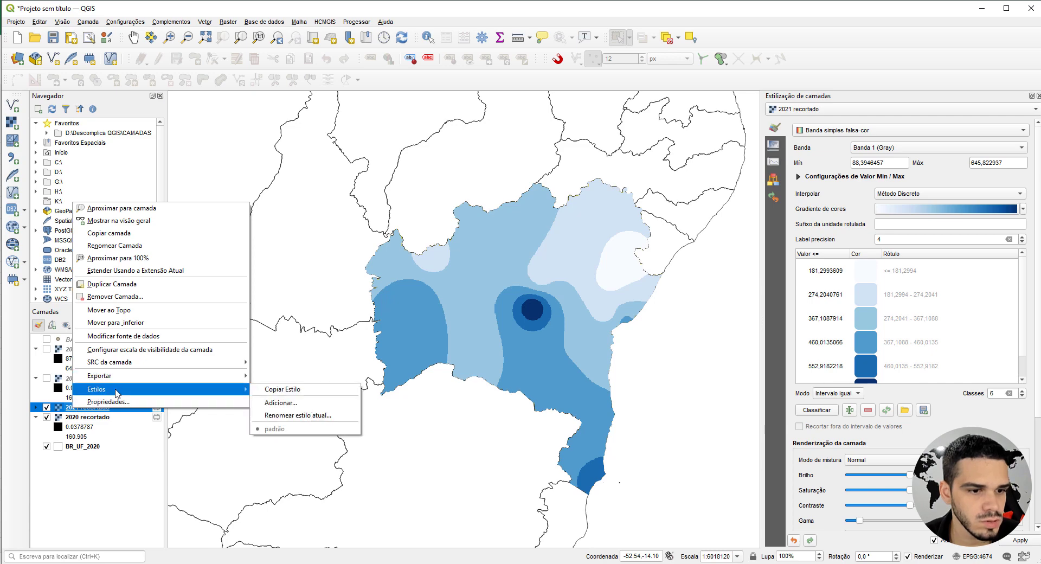
pyautogui.click(274, 390)
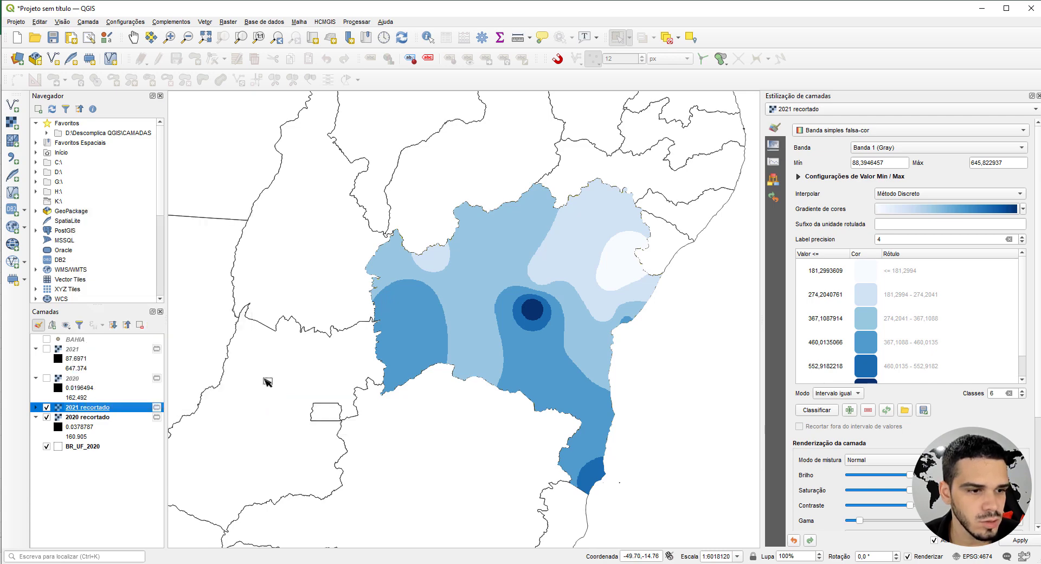
pyautogui.rightClick(68, 421)
pyautogui.moveTo(90, 399)
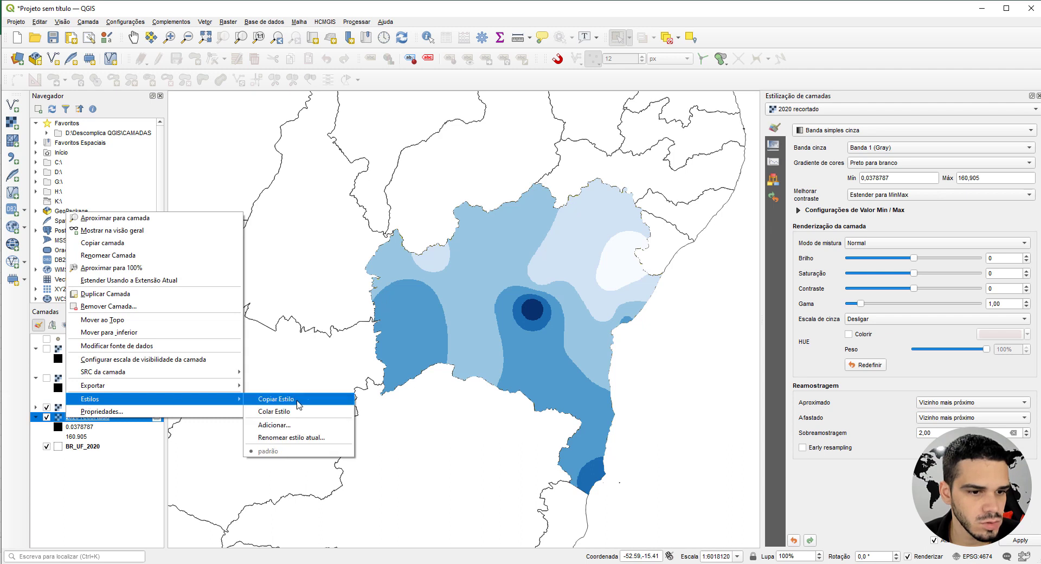
pyautogui.click(300, 412)
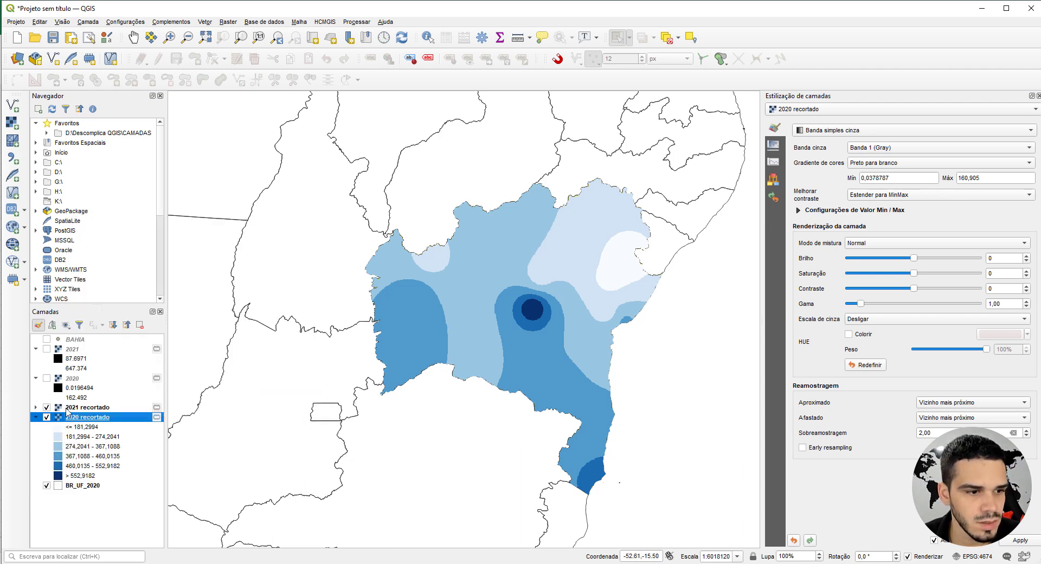
# Compare the 2020 and 2021 clipped rasters by switching the 2021 recortado layer off and on and expanding its legend.
pyautogui.click(47, 408)
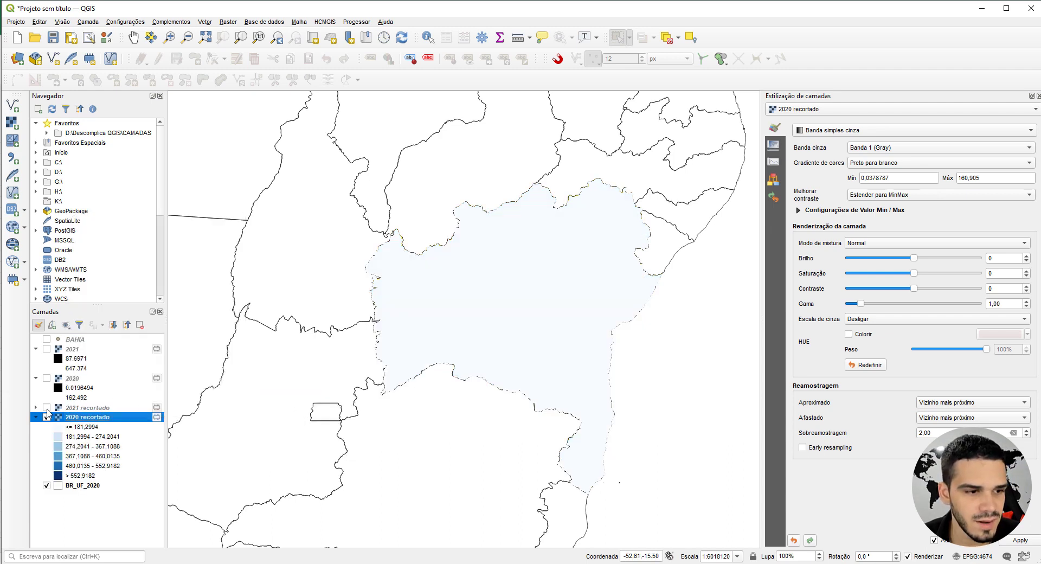
pyautogui.click(46, 407)
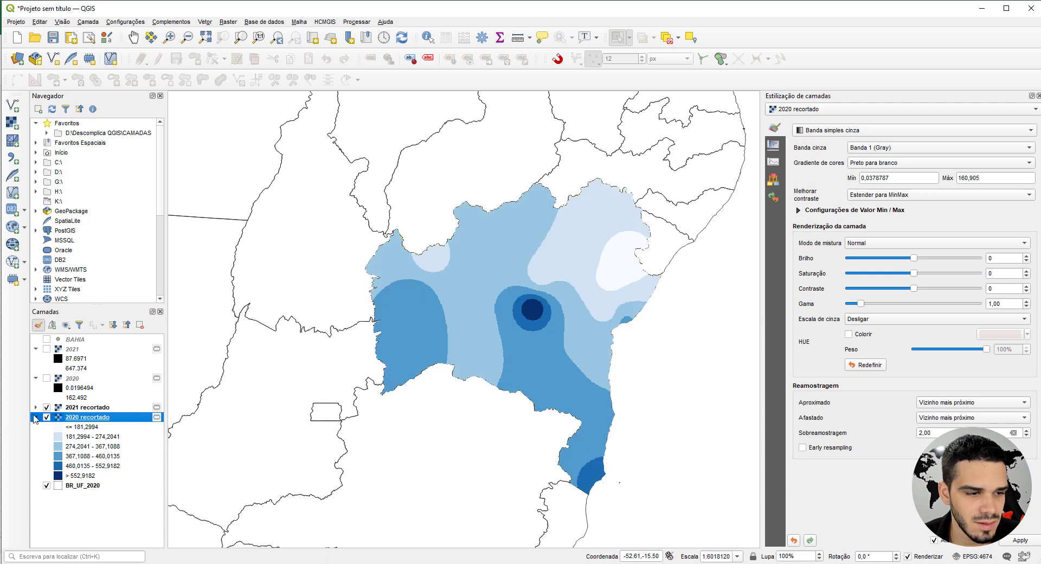
pyautogui.click(36, 407)
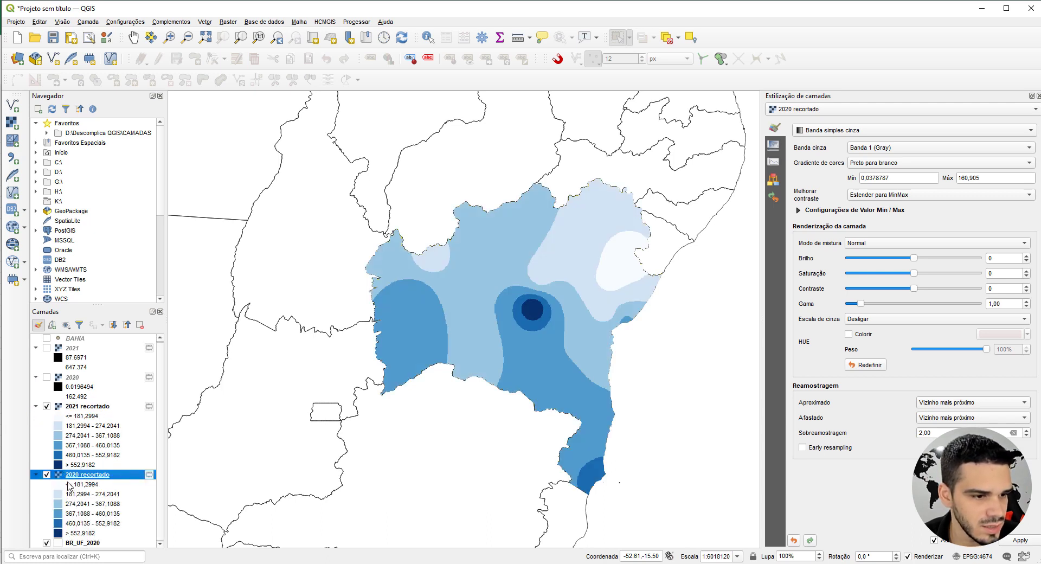
pyautogui.click(46, 406)
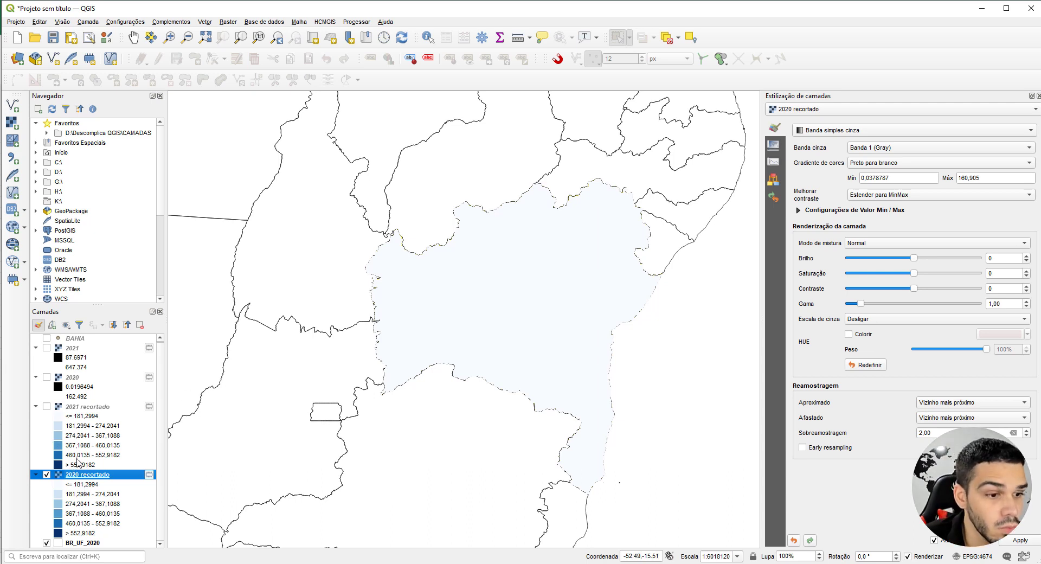
pyautogui.click(47, 406)
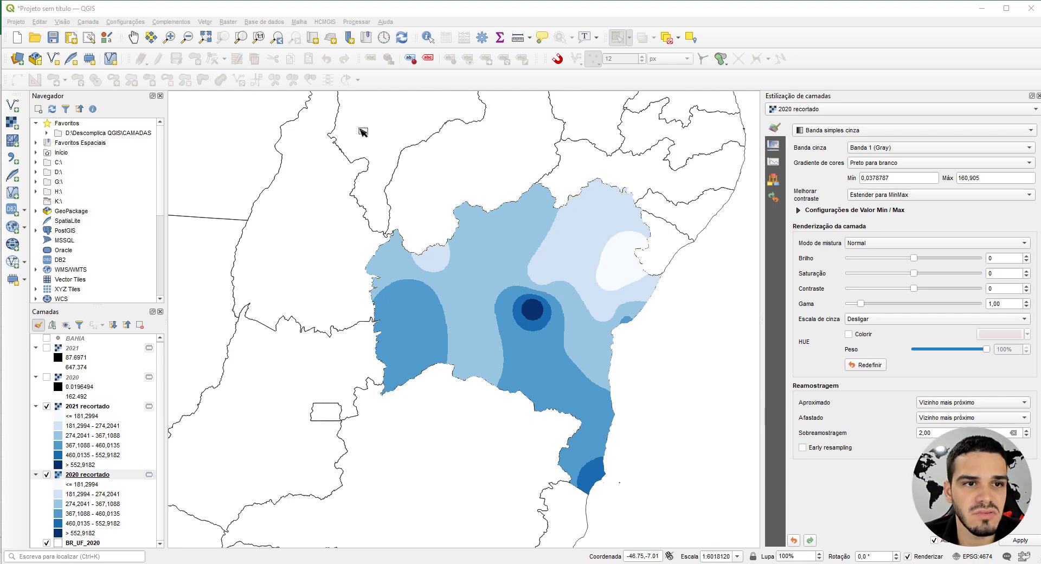
# Find the r.reclass algorithm in the processing toolbox and open it with 2020 recortado as the input raster.
pyautogui.click(356, 22)
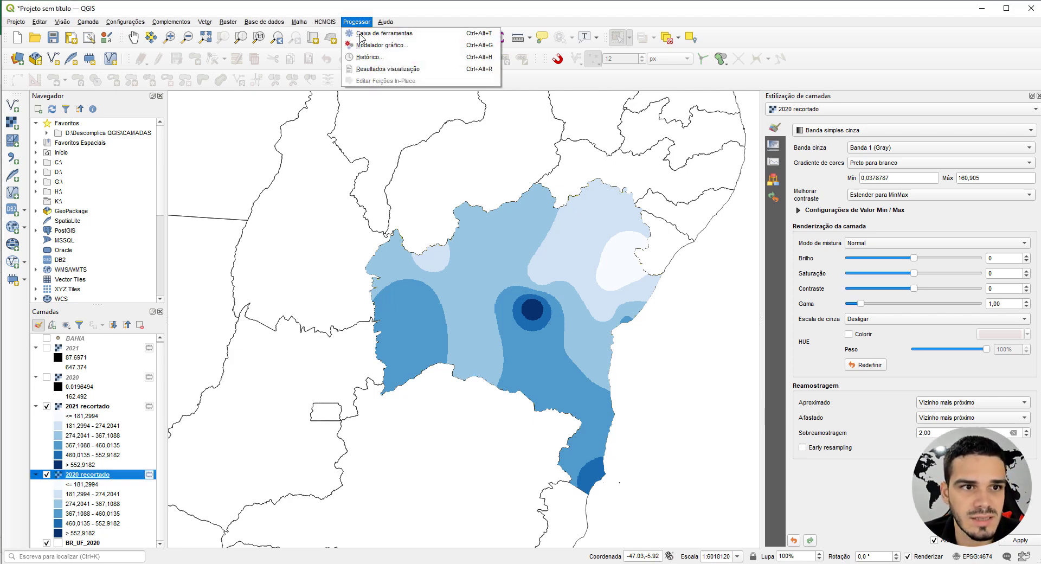
pyautogui.click(368, 31)
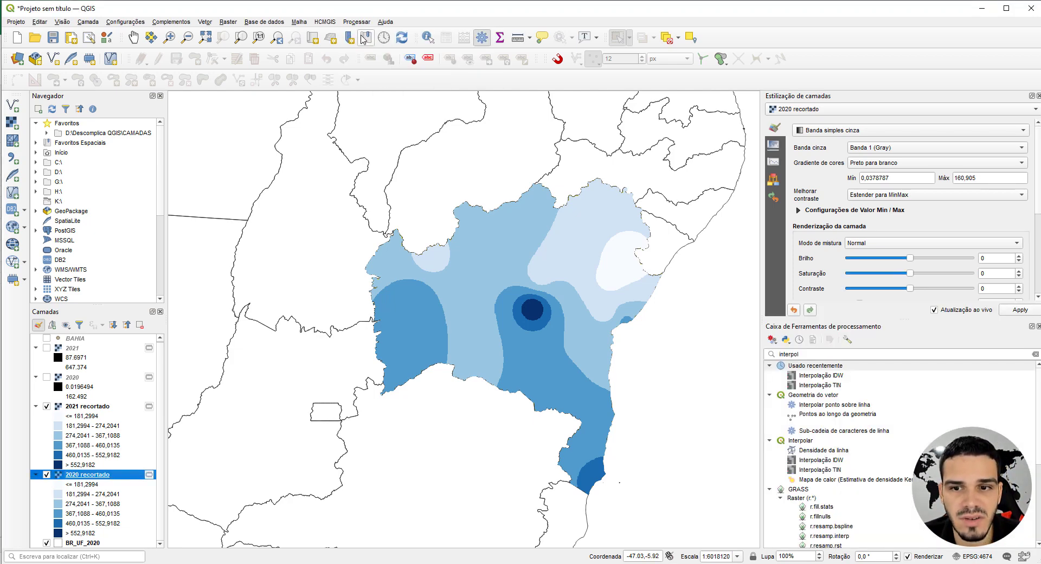
pyautogui.doubleClick(791, 354)
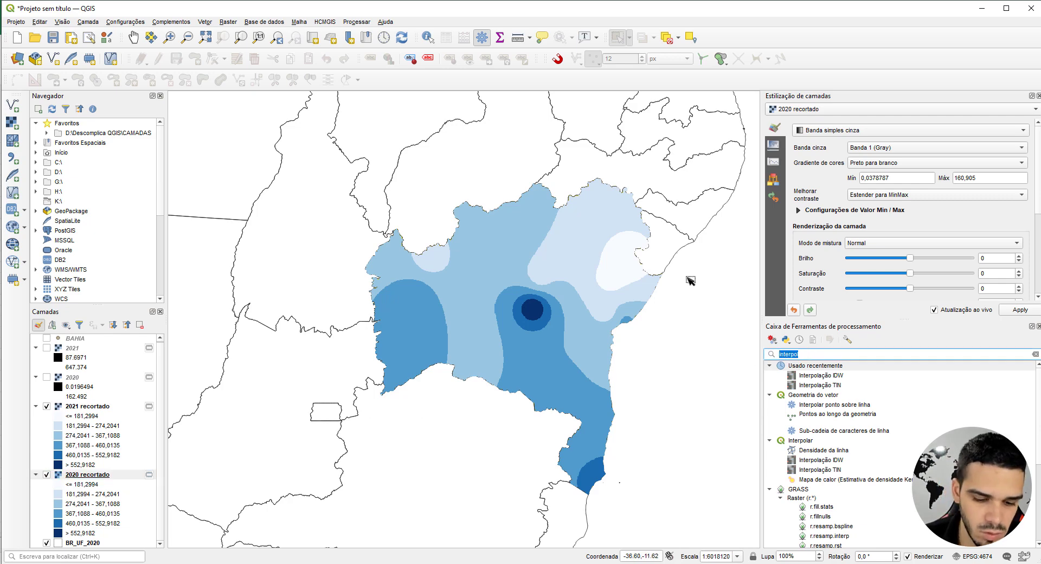
pyautogui.write('r.recl')
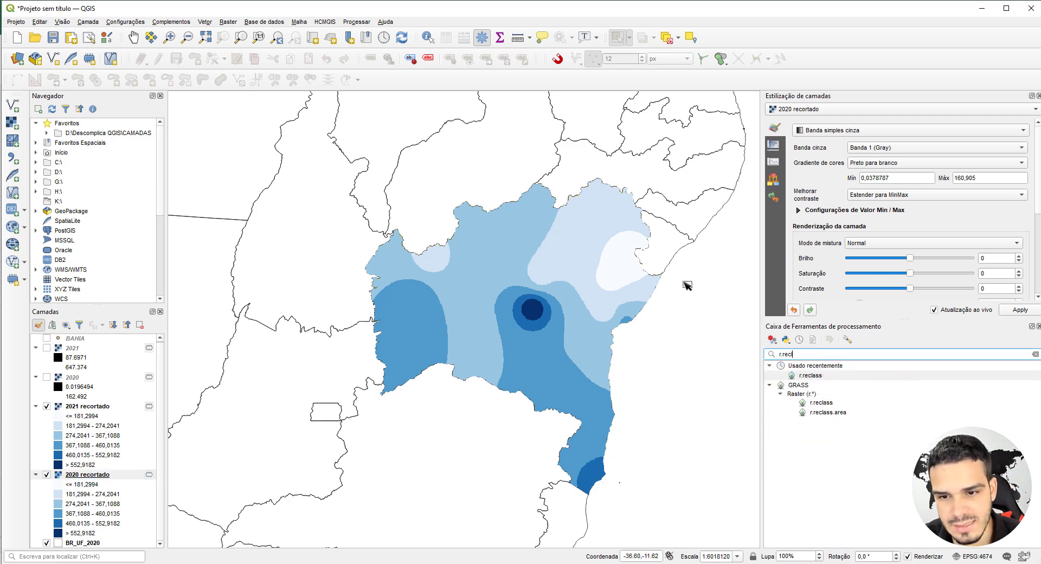
pyautogui.click(806, 376)
pyautogui.doubleClick(807, 377)
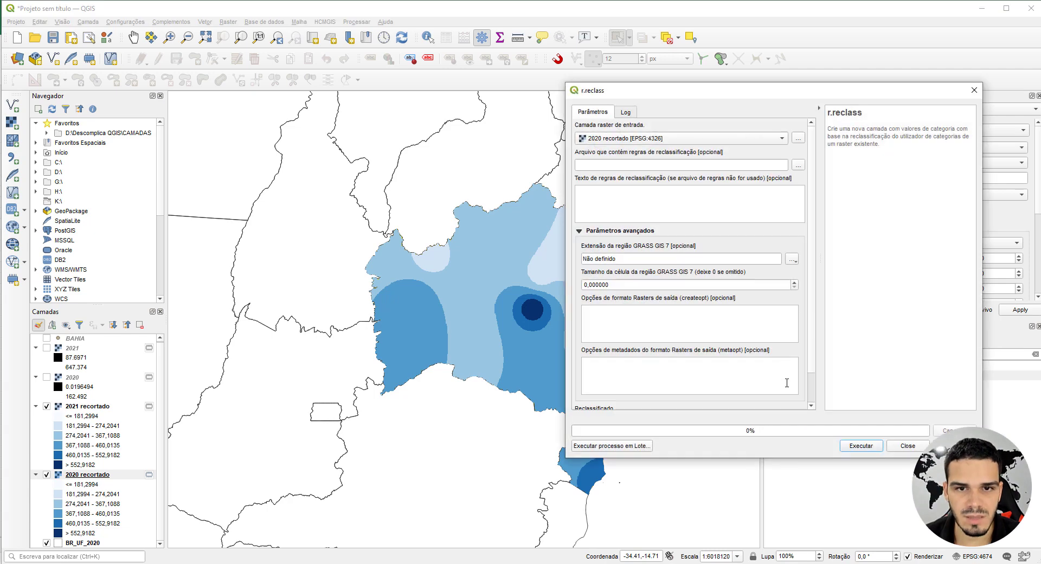
pyautogui.moveTo(648, 89); pyautogui.dragTo(509, 91)
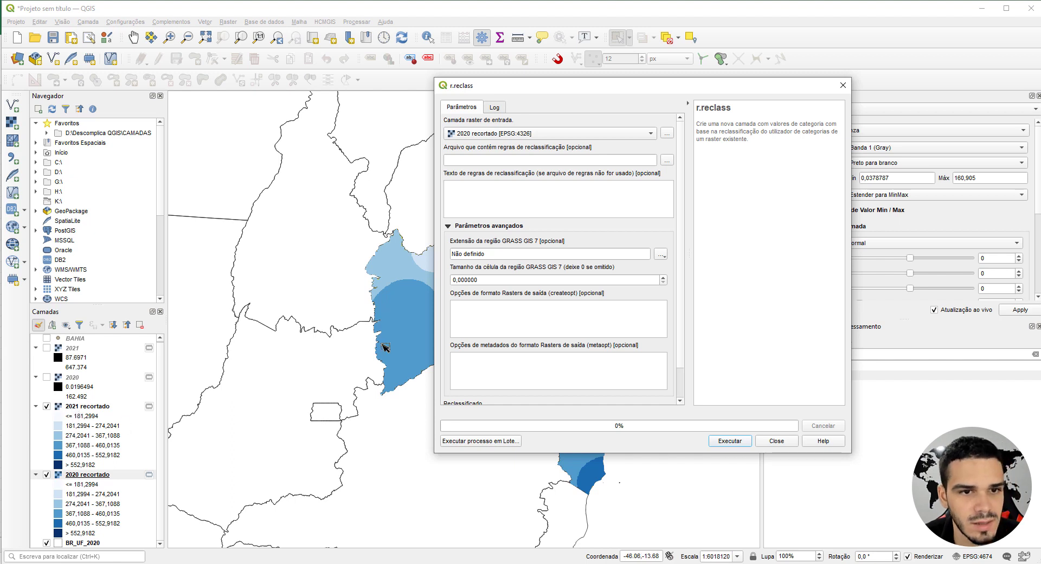
# Enter thru reclassification rules mapping 0–50 to 1, 51–100 to 2, 101–200 to 3, 201–300 to 4, 301–500 to 5 and 501–750 to 6.
pyautogui.moveTo(525, 85); pyautogui.dragTo(537, 85)
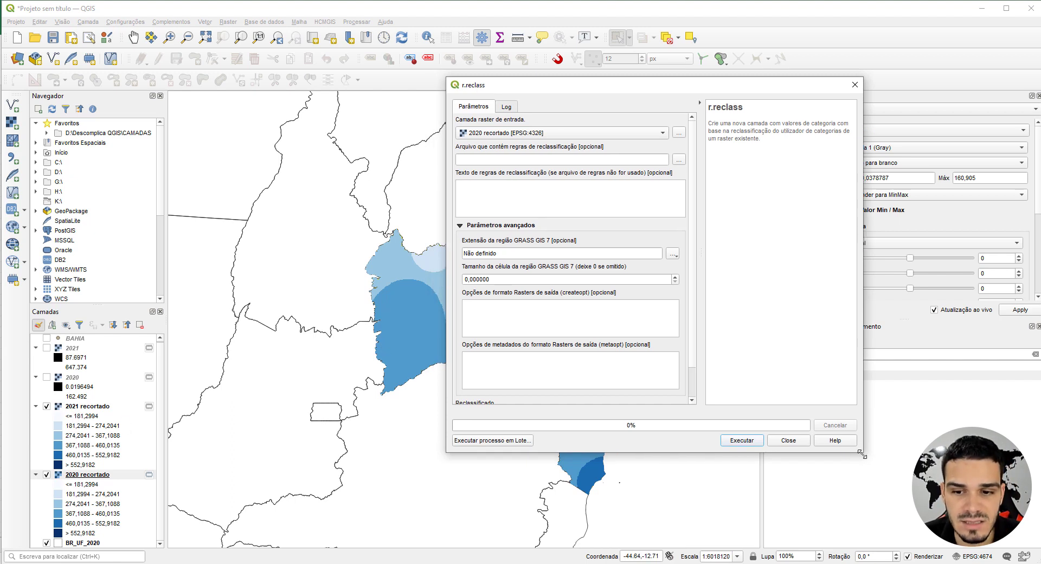
pyautogui.moveTo(862, 452); pyautogui.dragTo(890, 483)
pyautogui.moveTo(615, 87); pyautogui.dragTo(576, 72)
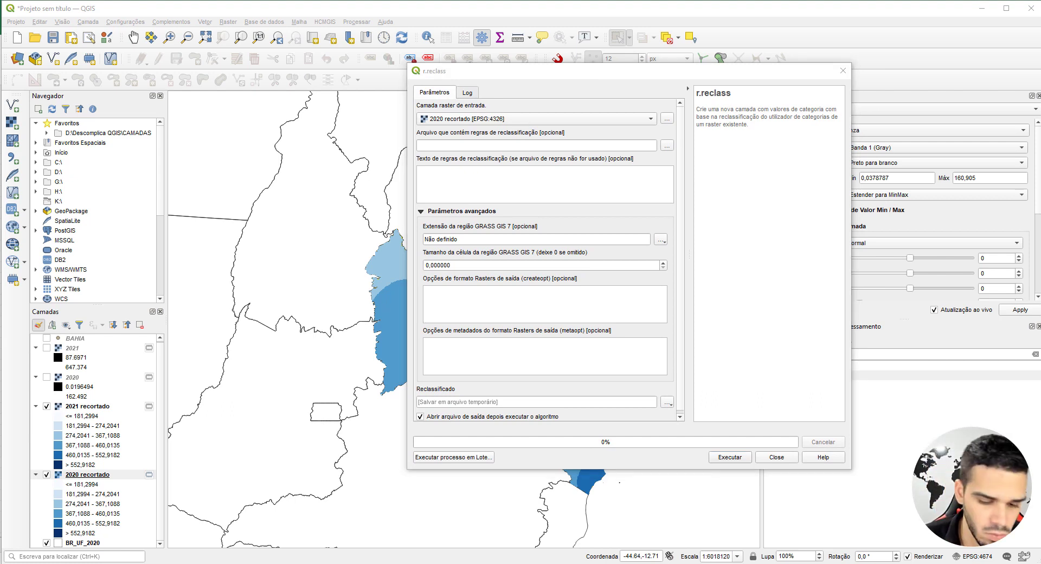
pyautogui.click(477, 195)
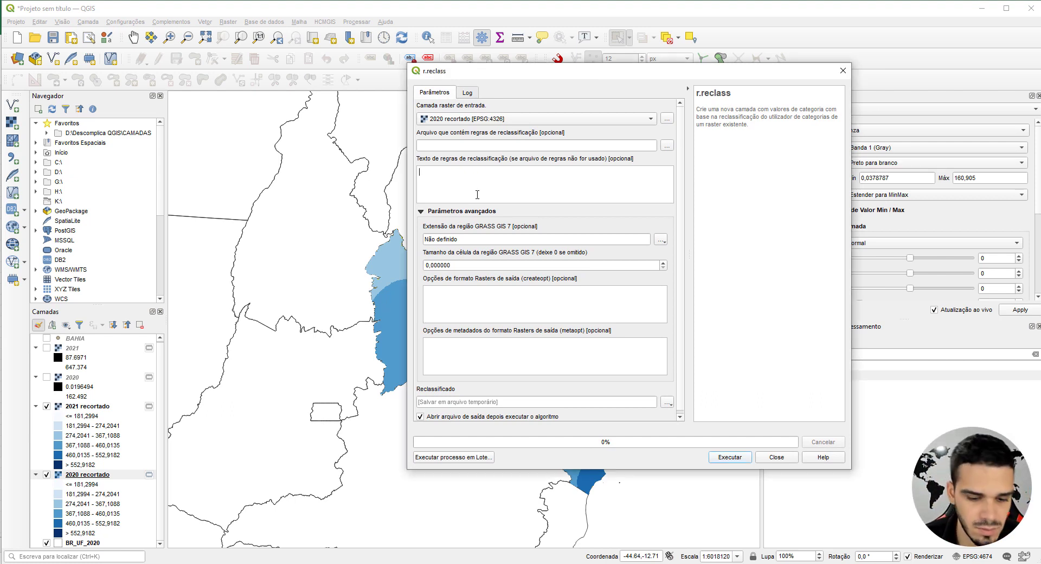
pyautogui.hotkey('ctrl', 'v')
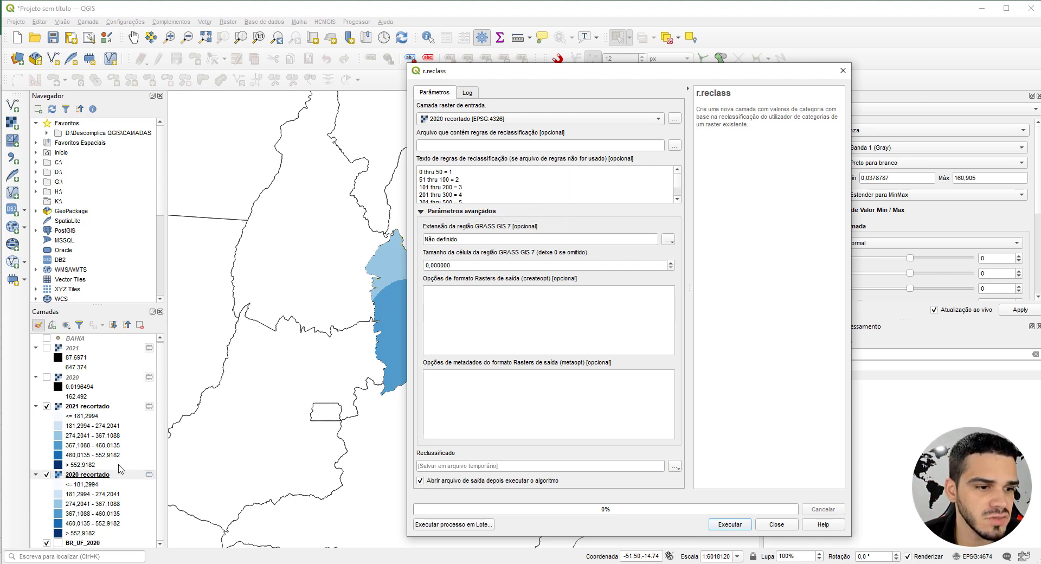
pyautogui.moveTo(461, 71); pyautogui.dragTo(547, 61)
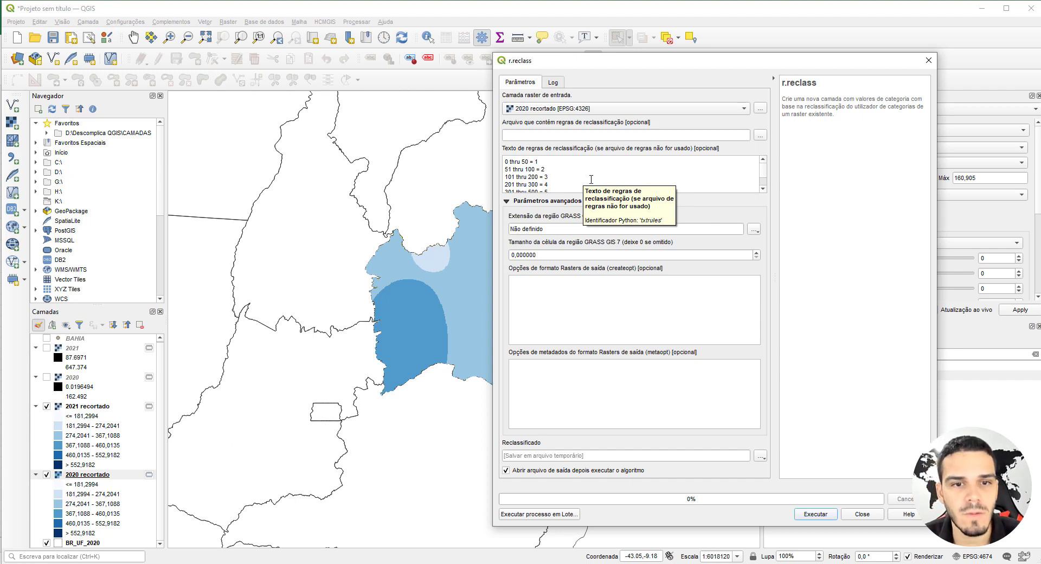
# Check the entered rules and run r.reclass on the 2020 recortado raster with a temporary output file.
pyautogui.scroll(-1, 583, 180)
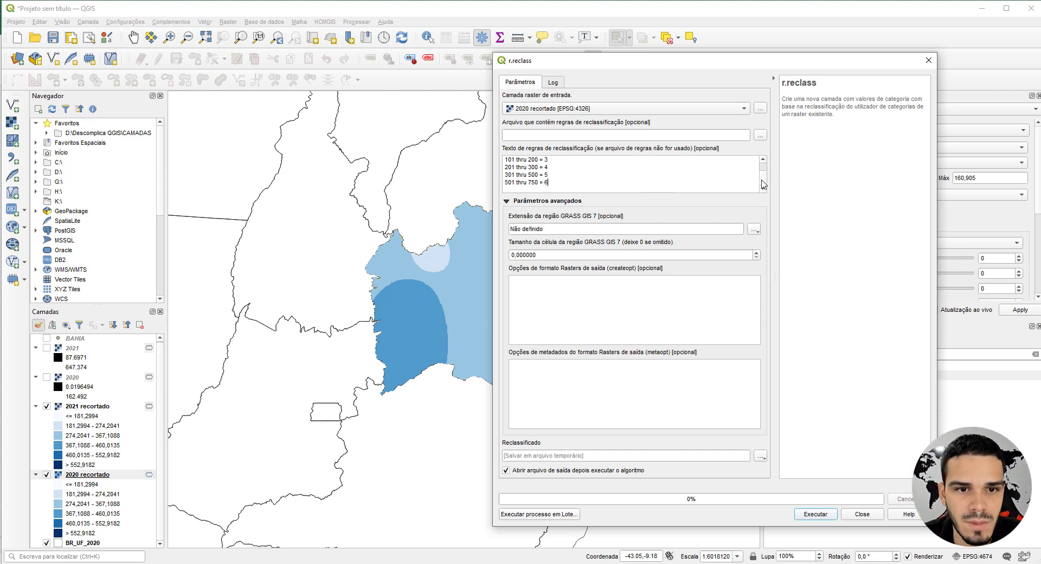
pyautogui.scroll(1, 763, 183)
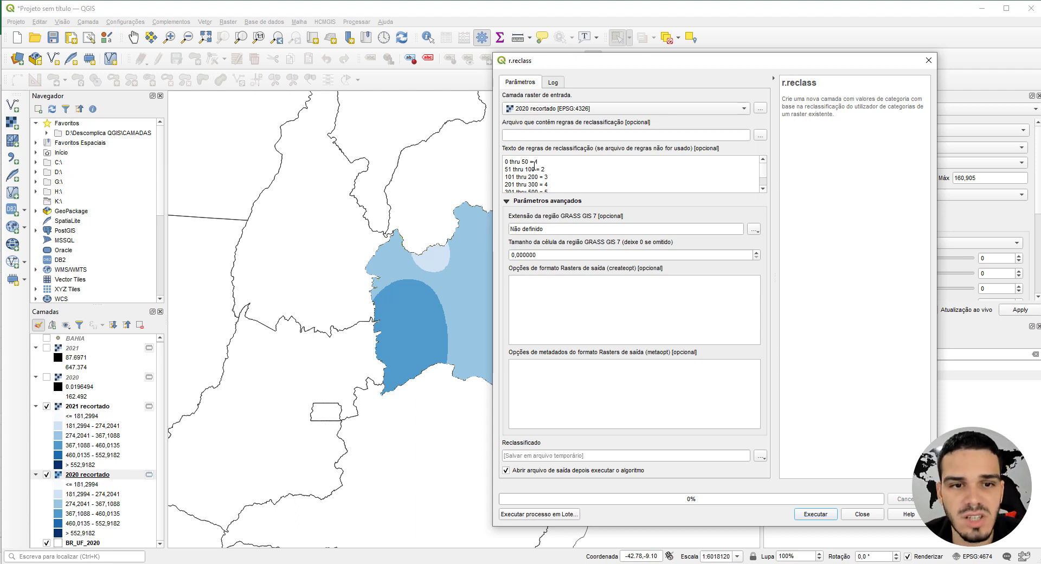
pyautogui.scroll(-1, 551, 187)
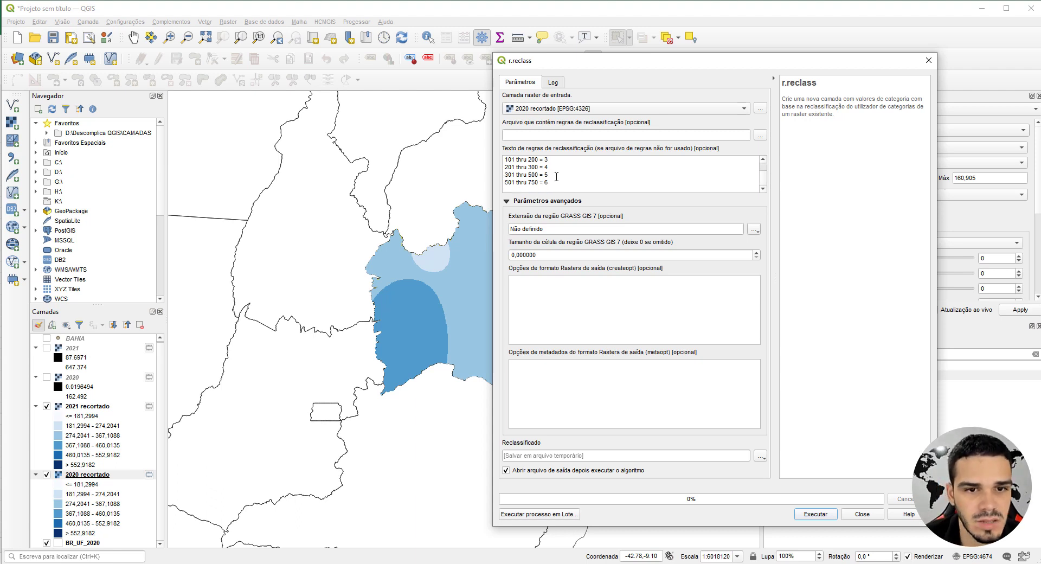
pyautogui.scroll(1, 539, 177)
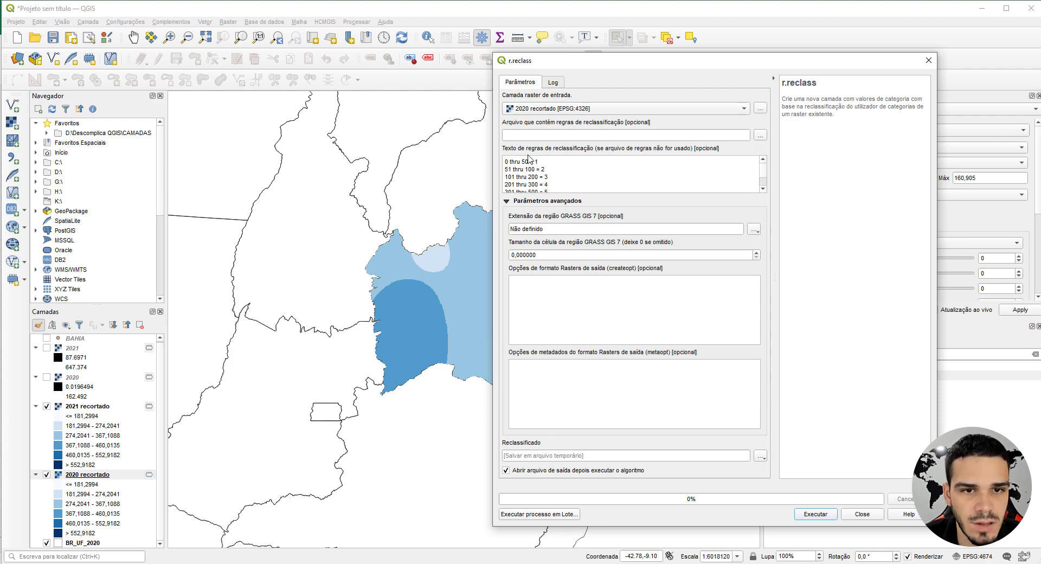
pyautogui.click(814, 514)
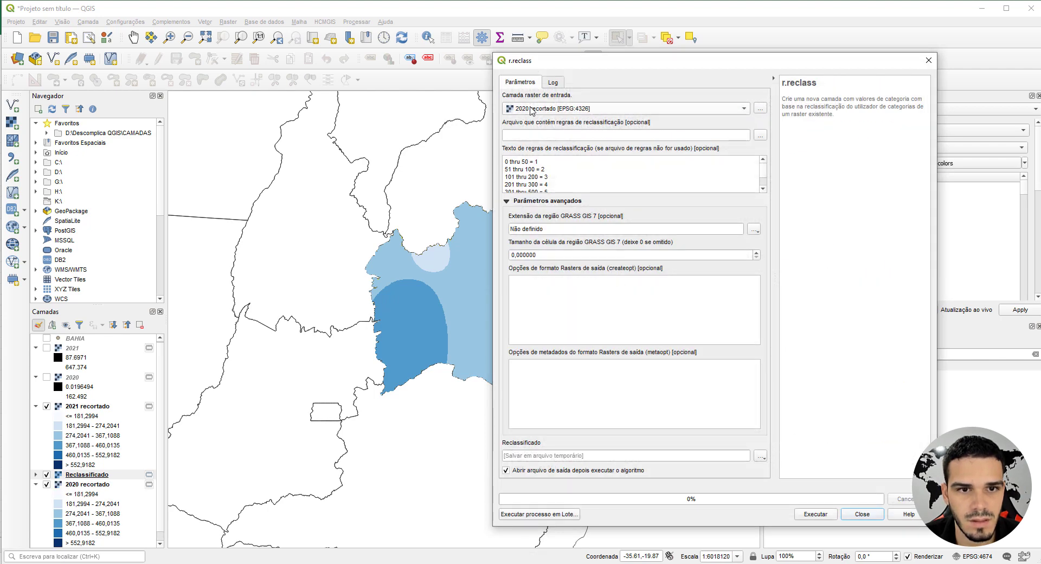
# Set 2021 recortado as the r.reclass input raster and rename the existing Reclassificado layer to 2020 reclass.
pyautogui.click(532, 110)
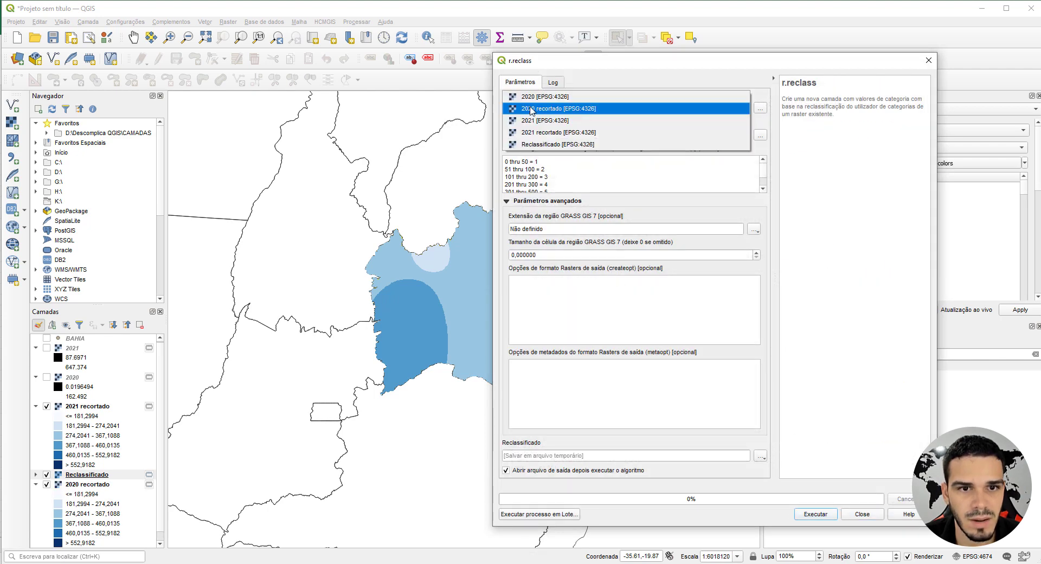
pyautogui.click(533, 134)
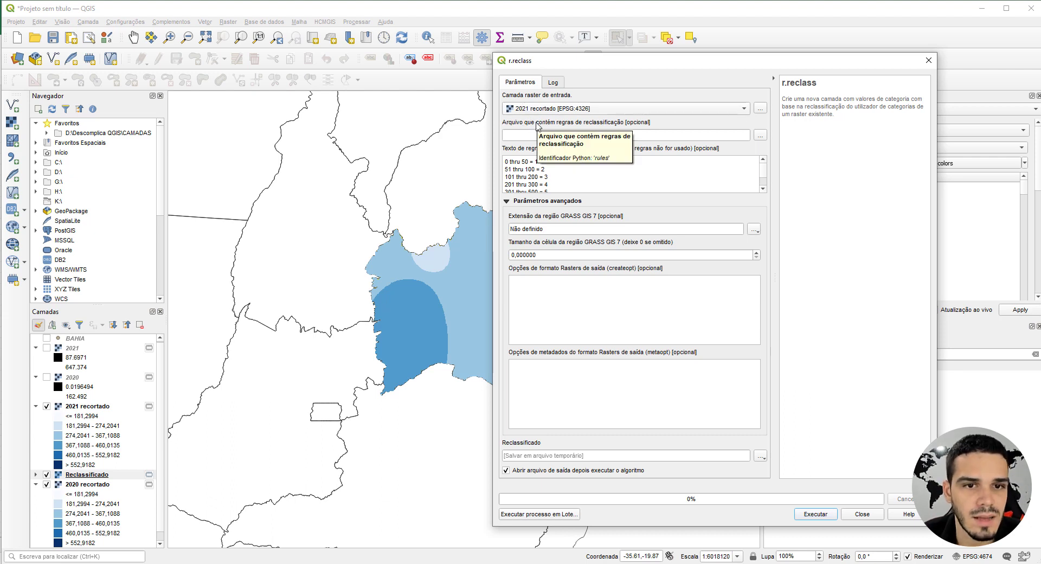
pyautogui.rightClick(81, 479)
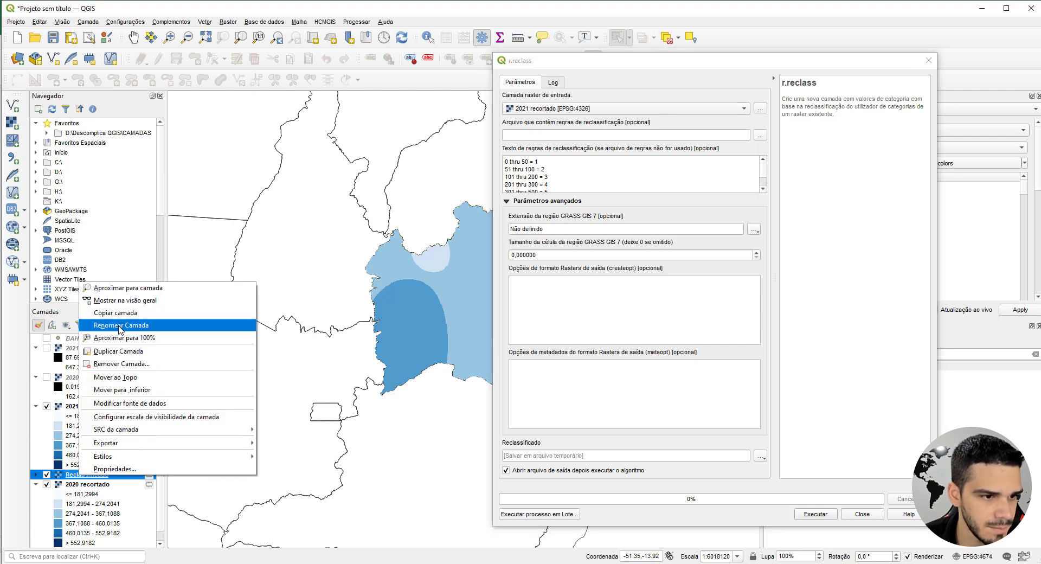
pyautogui.click(162, 328)
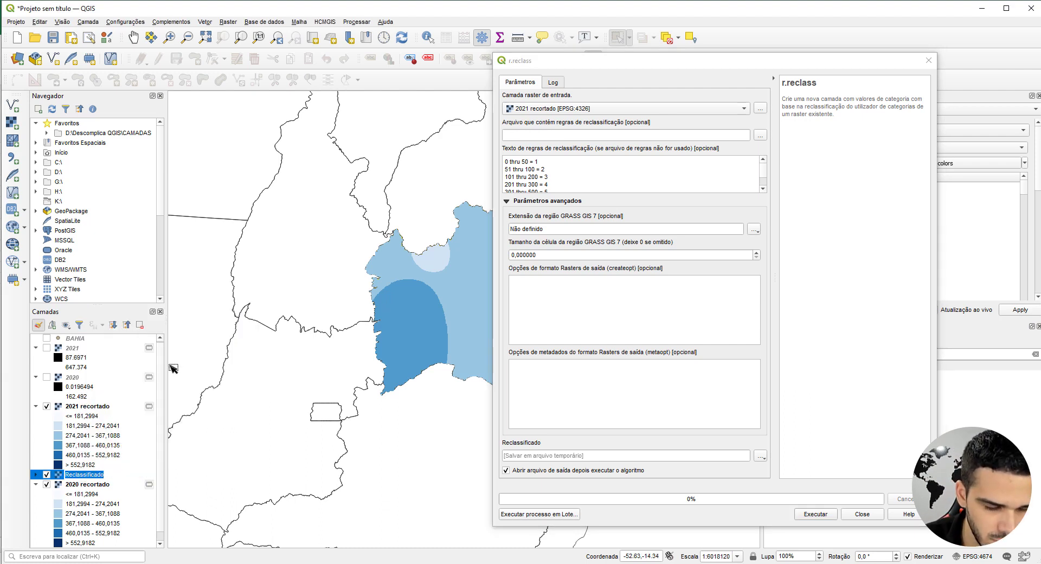
pyautogui.write('2020 reclas')
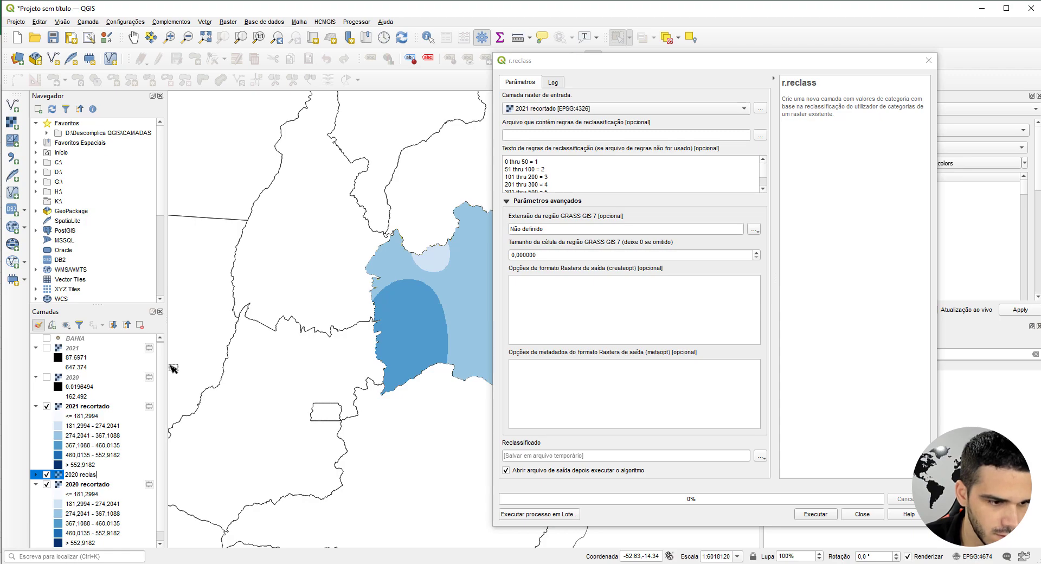
pyautogui.write('s')
pyautogui.press('Return')
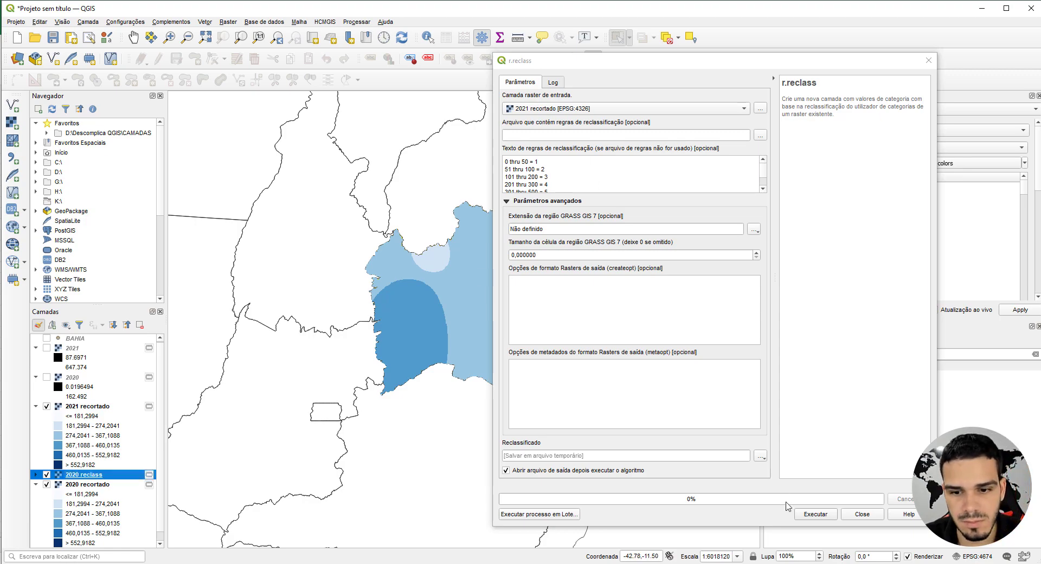
# Run r.reclass on 2021 recortado with the same rules and rename the output layer to 2021 reclass.
pyautogui.click(814, 515)
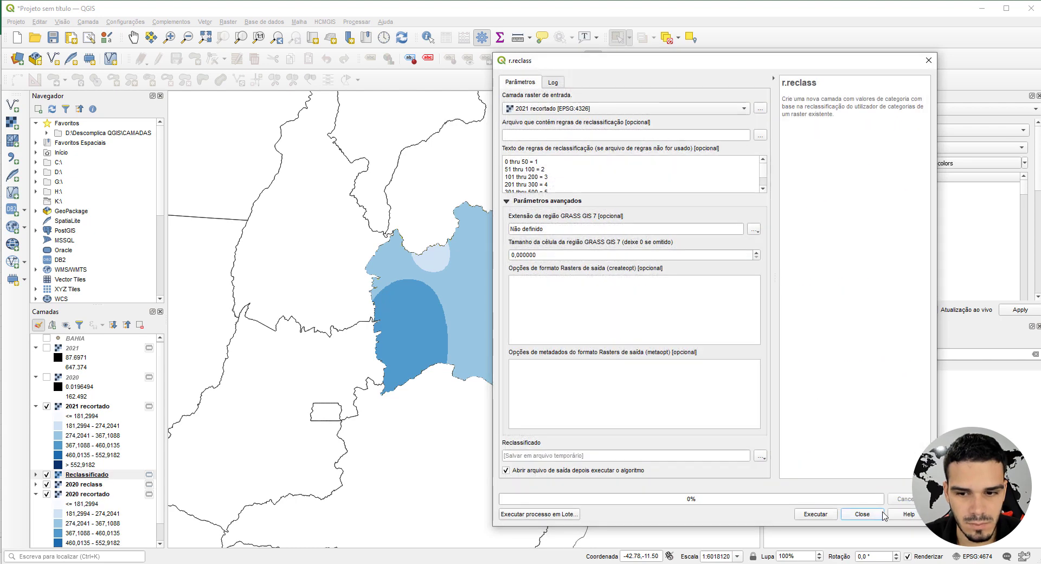
pyautogui.click(862, 514)
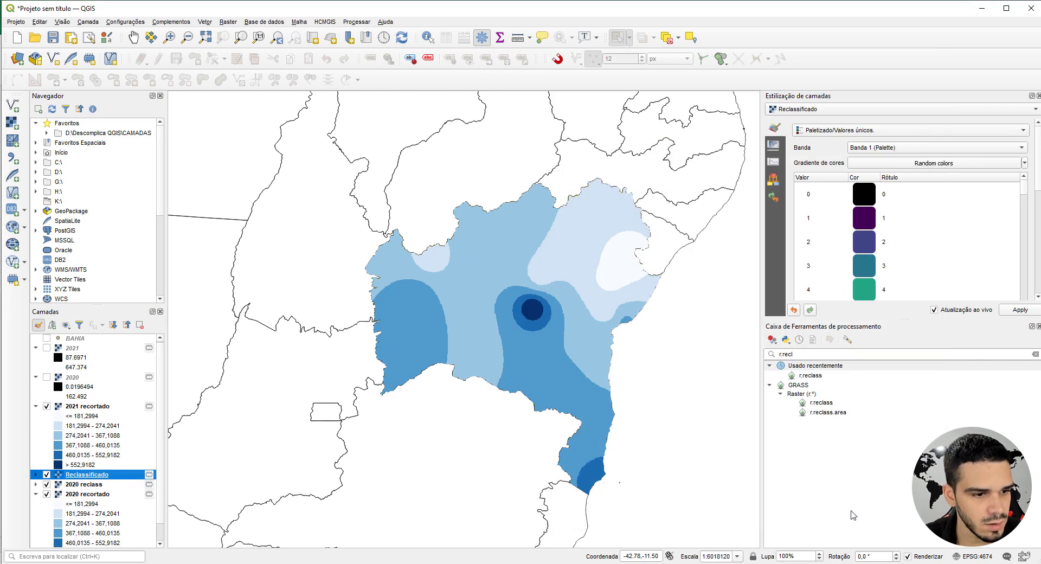
pyautogui.rightClick(78, 477)
pyautogui.click(114, 326)
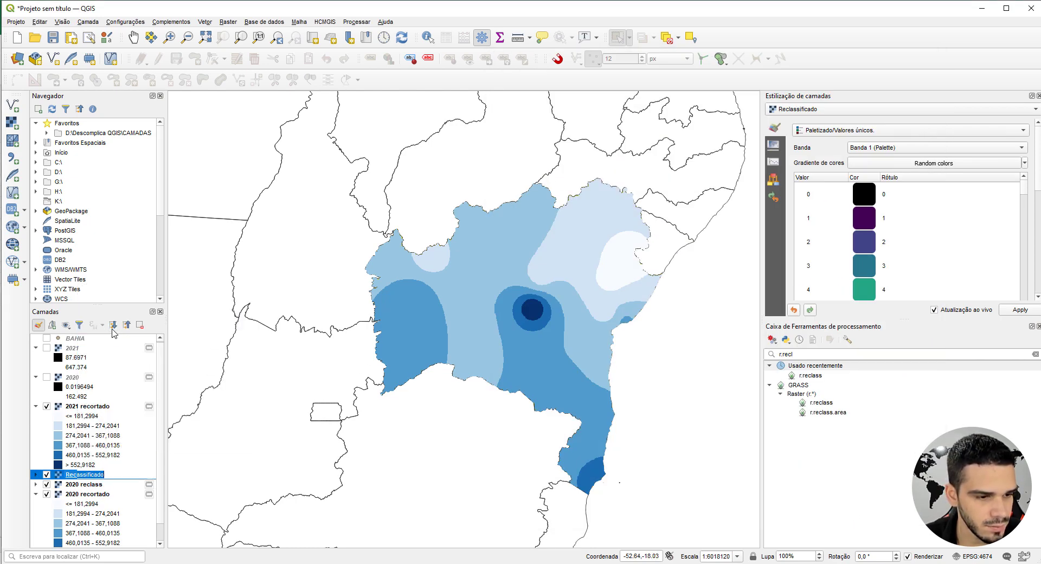
pyautogui.write('2')
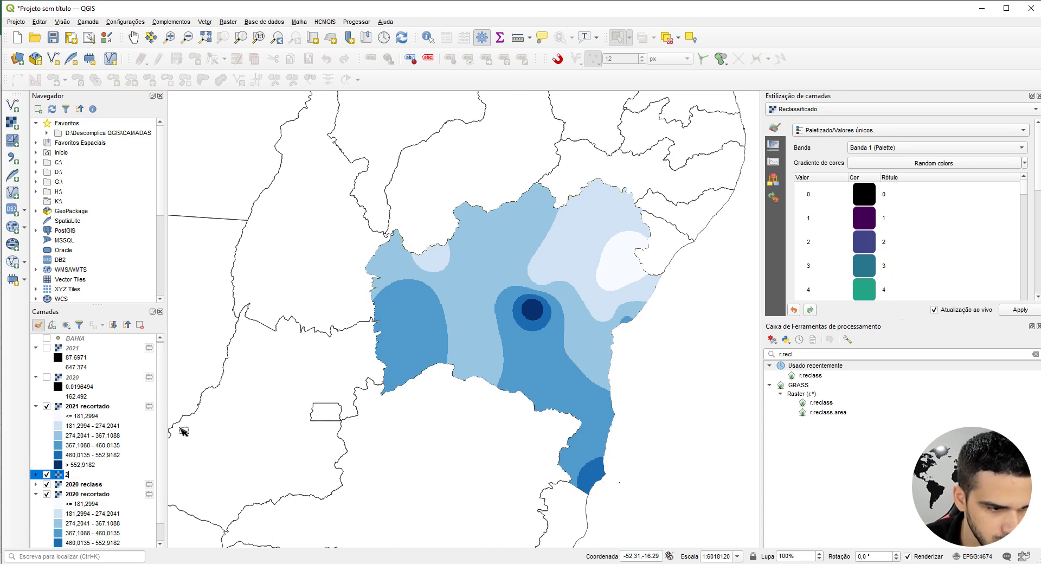
pyautogui.write('021 recla')
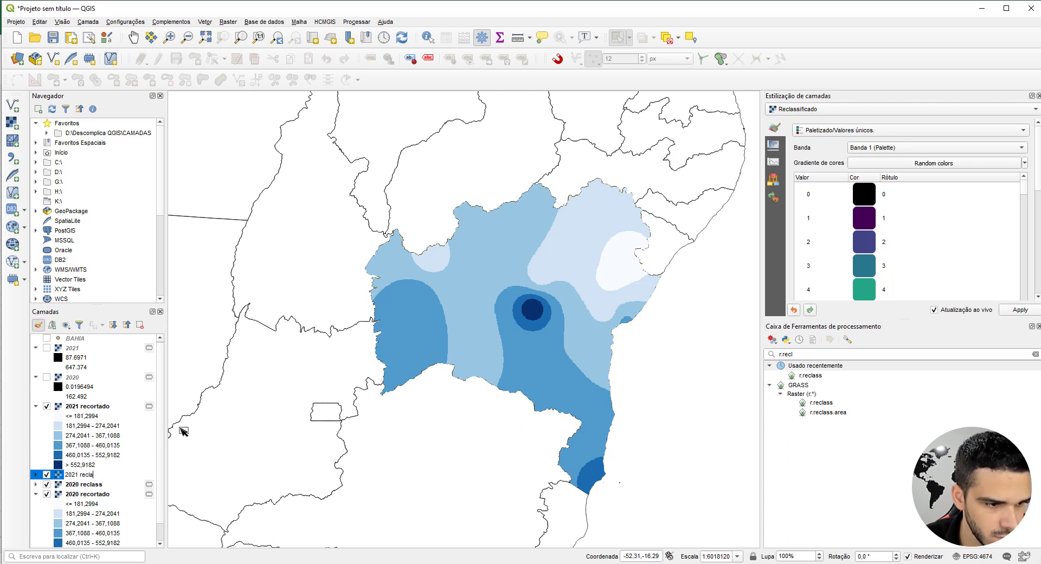
pyautogui.write('ss')
pyautogui.press('Return')
# Hide the 2021 recortado and 2020 recortado layers so the reclassified rasters show on the map.
pyautogui.click(46, 407)
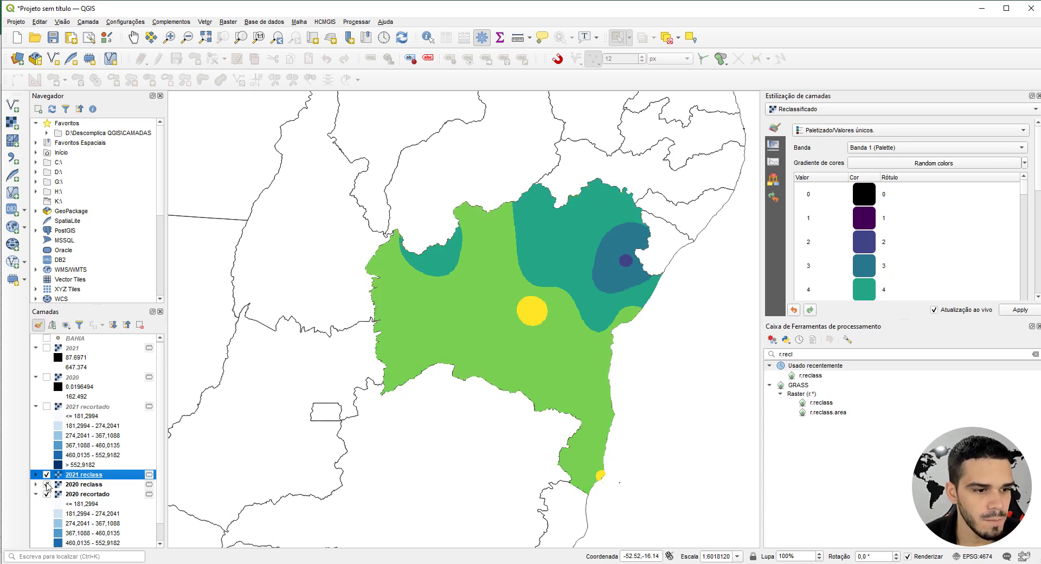
pyautogui.click(47, 493)
pyautogui.moveTo(471, 331); pyautogui.dragTo(487, 310)
# Close the processing toolbox and render the 2021 reclass layer as Banda simples falsa-cor.
pyautogui.click(83, 476)
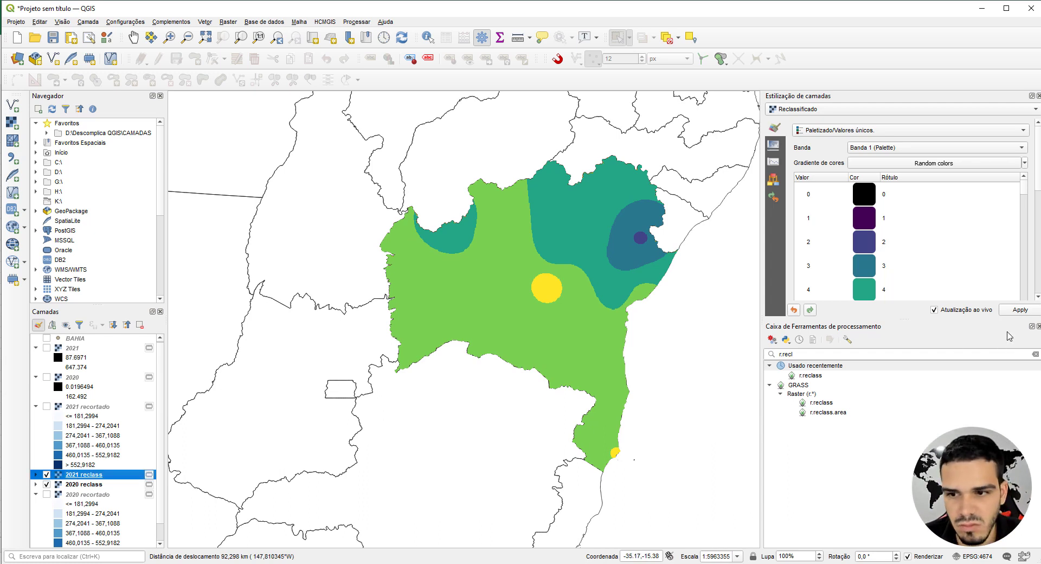
pyautogui.click(1037, 326)
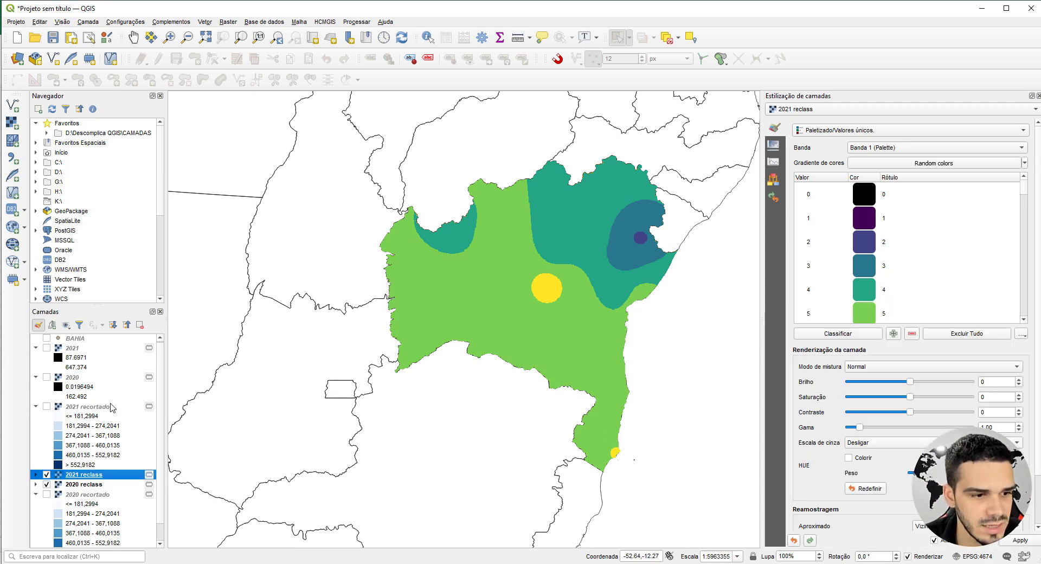
pyautogui.click(823, 135)
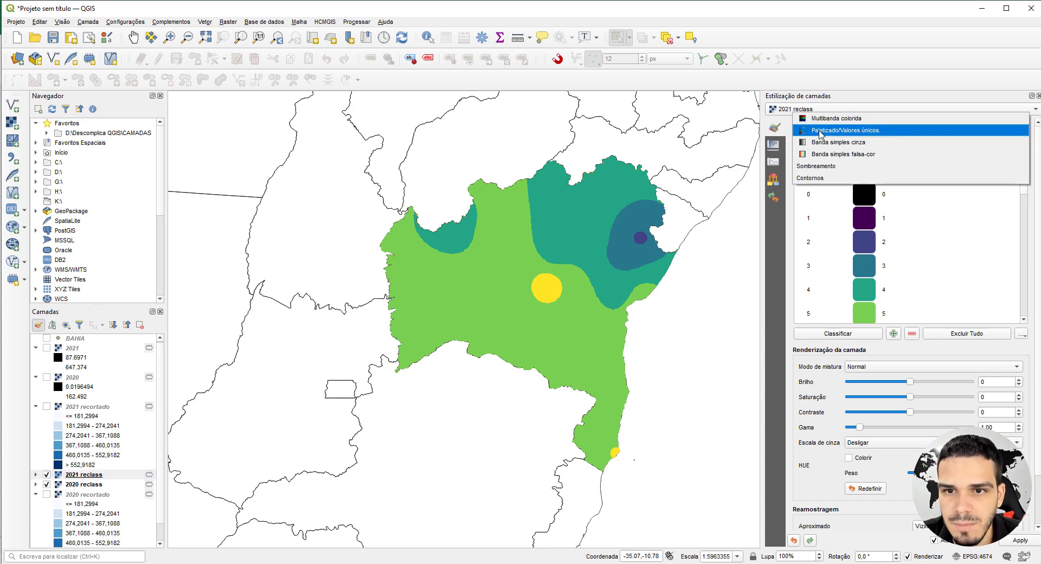
pyautogui.click(822, 155)
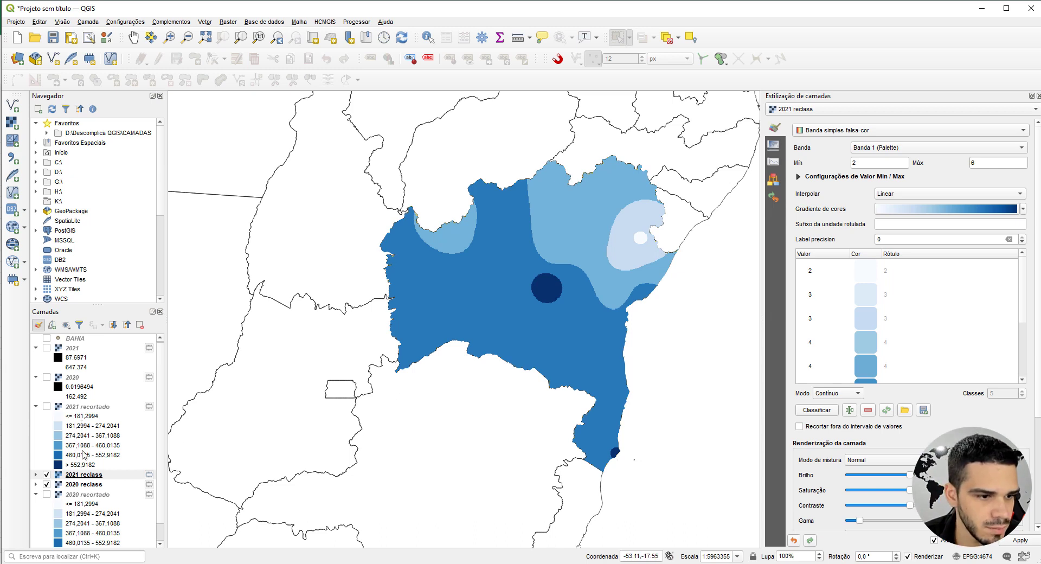
# Expand the 2020 reclass legend and classify 2021 reclass in Intervalo igual mode with 6 classes.
pyautogui.click(36, 485)
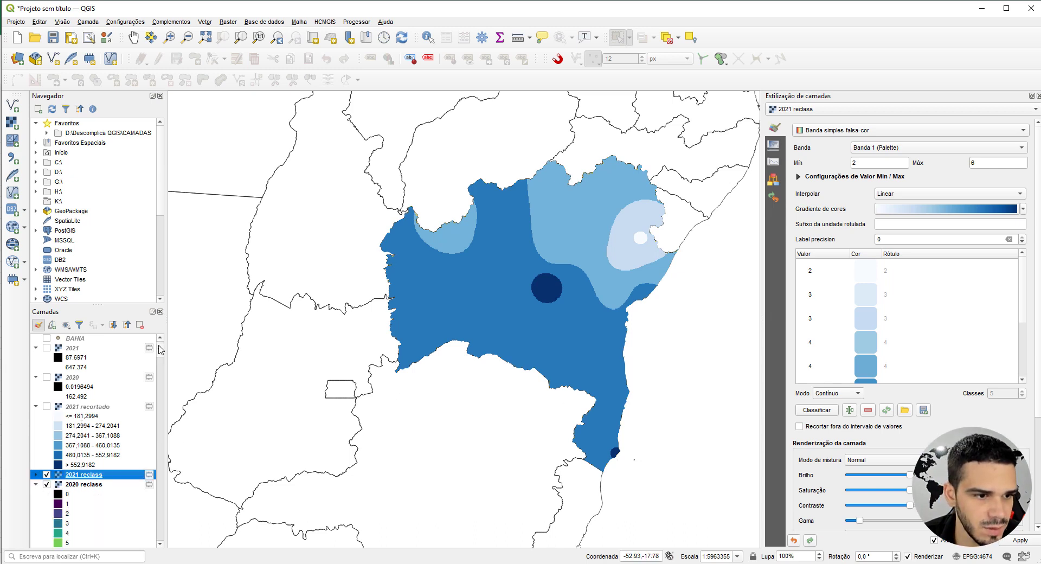
pyautogui.scroll(-4, 160, 356)
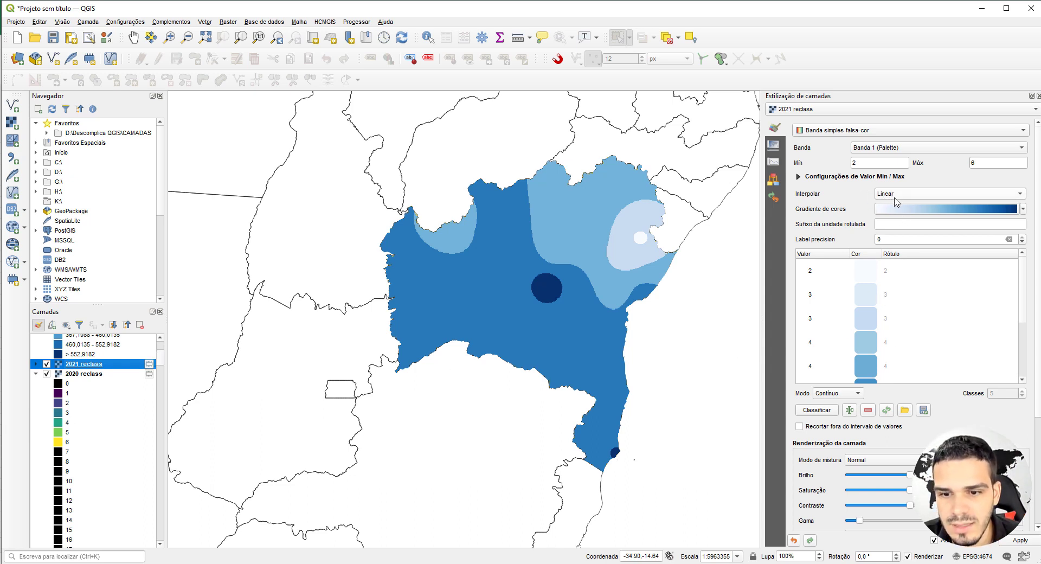
pyautogui.click(836, 396)
pyautogui.click(862, 404)
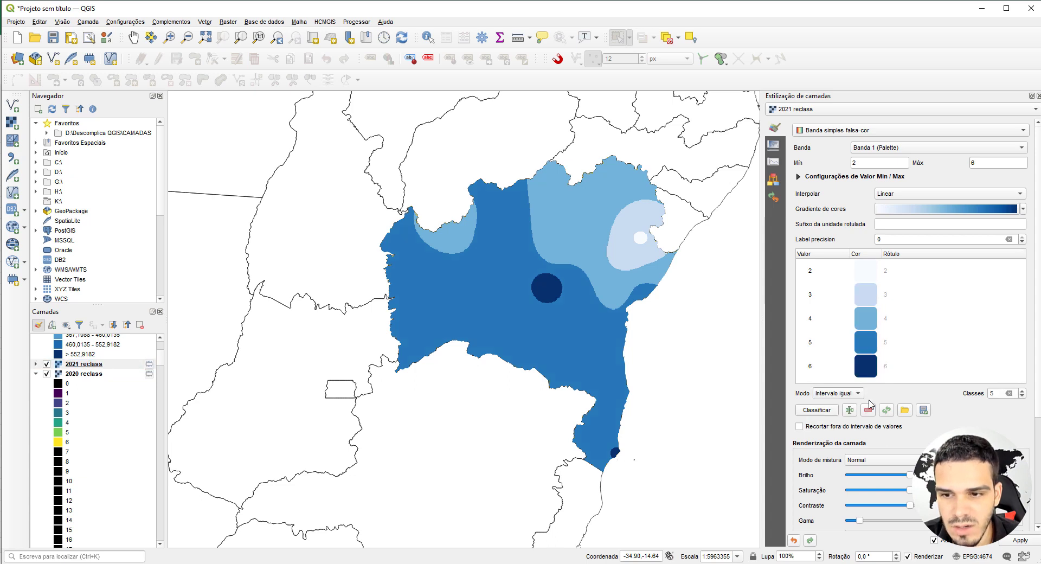
pyautogui.click(1022, 391)
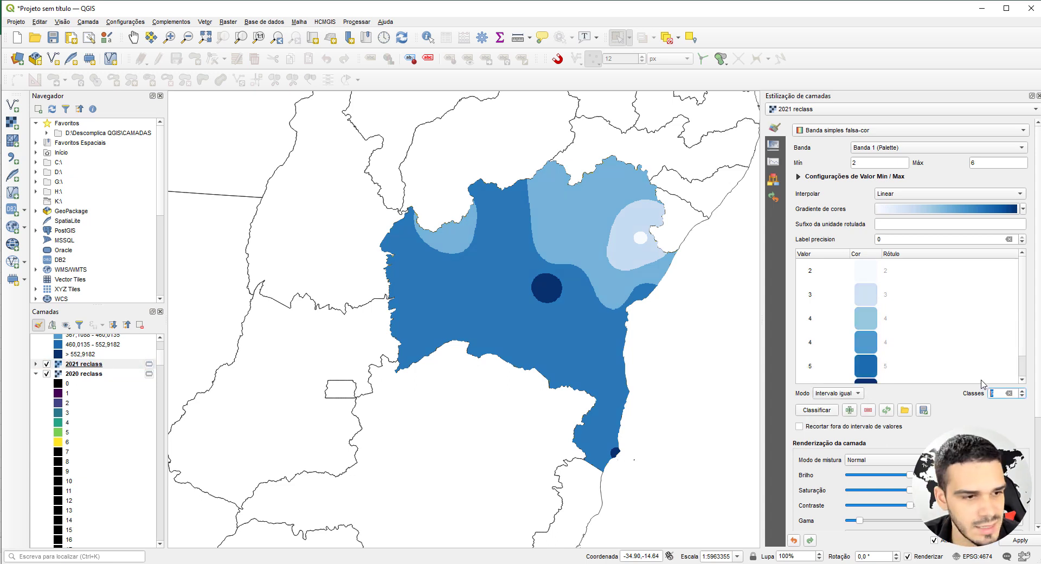
pyautogui.click(70, 366)
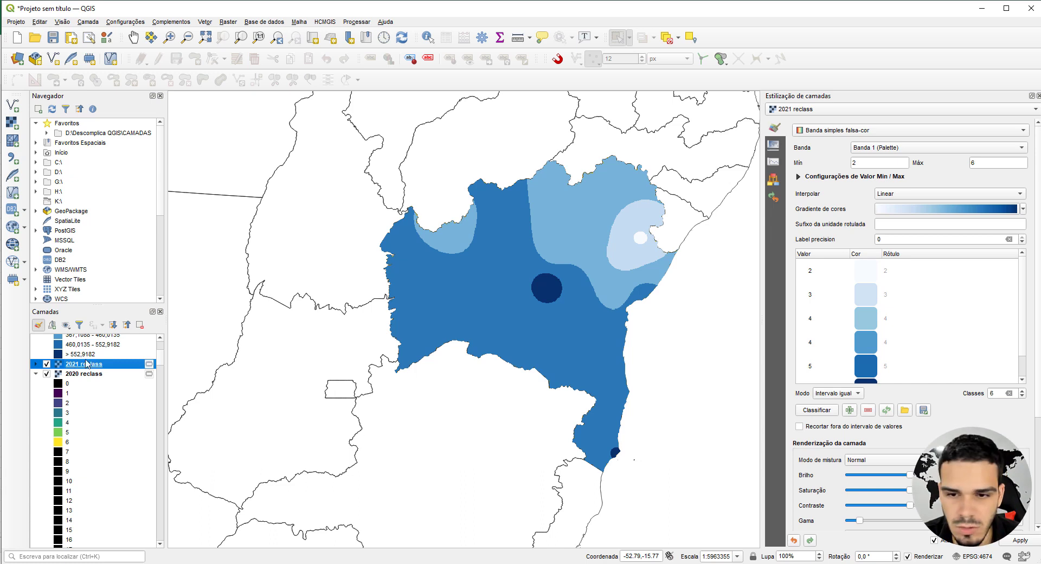
# Set the six class values of the 2021 reclass color table to 1, 2, 3, 4, 5 and 6.
pyautogui.click(817, 272)
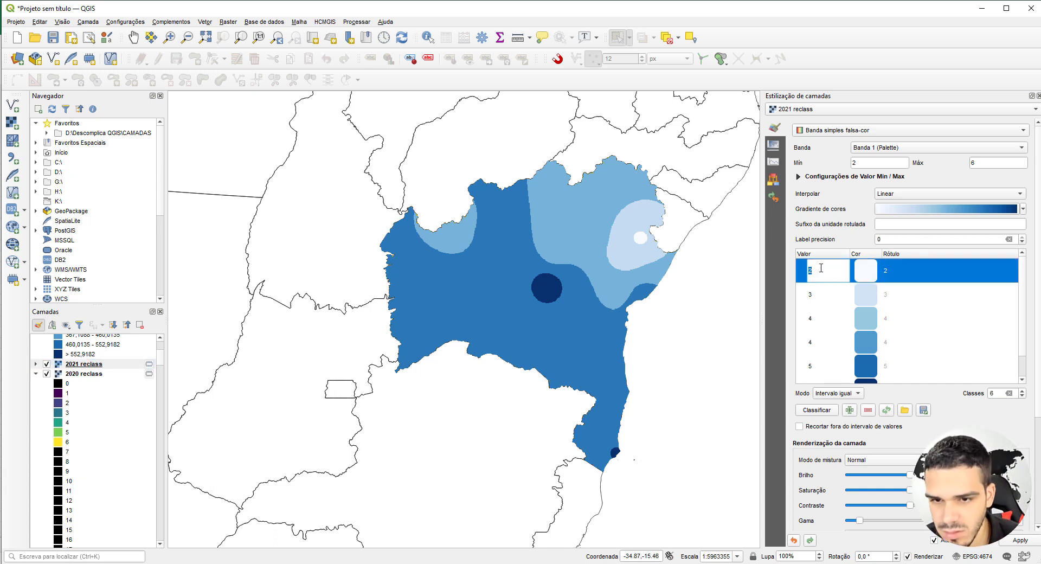
pyautogui.write('1')
pyautogui.click(816, 297)
pyautogui.click(814, 326)
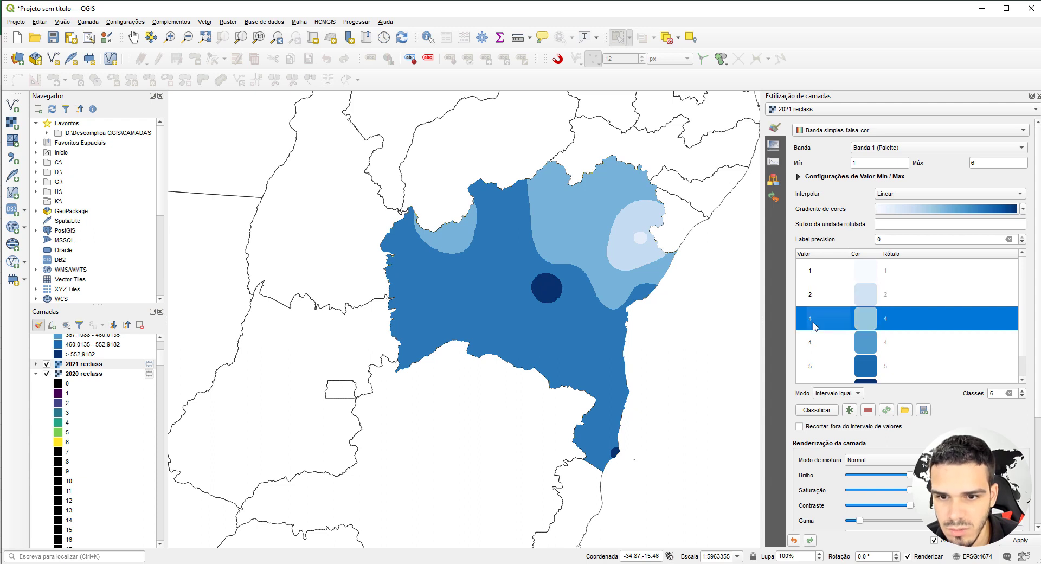
pyautogui.doubleClick(813, 325)
pyautogui.write('3')
pyautogui.doubleClick(813, 345)
pyautogui.write('4')
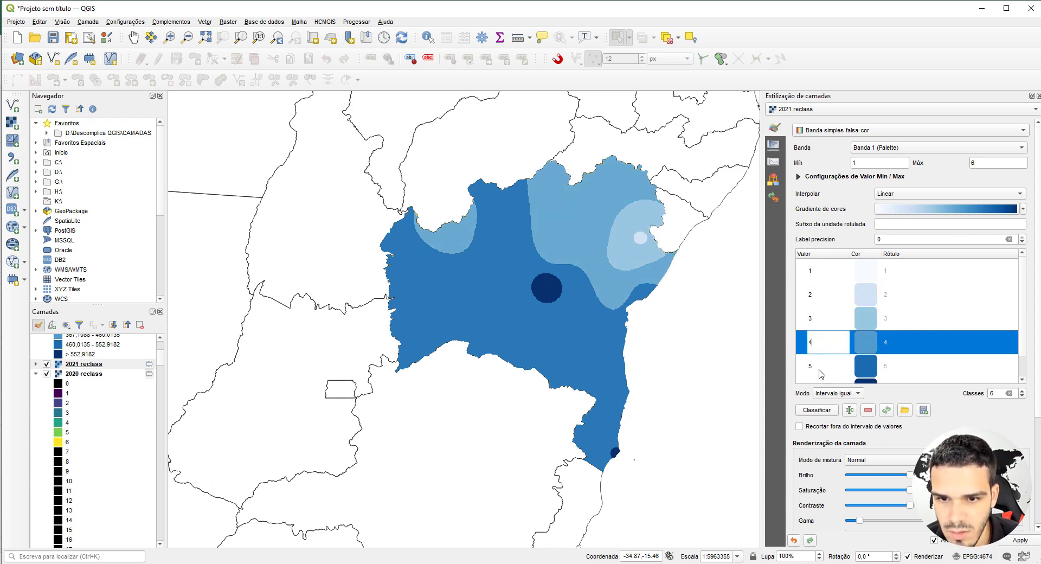
pyautogui.doubleClick(819, 369)
pyautogui.write('5')
pyautogui.scroll(-2, 824, 352)
pyautogui.press('Return')
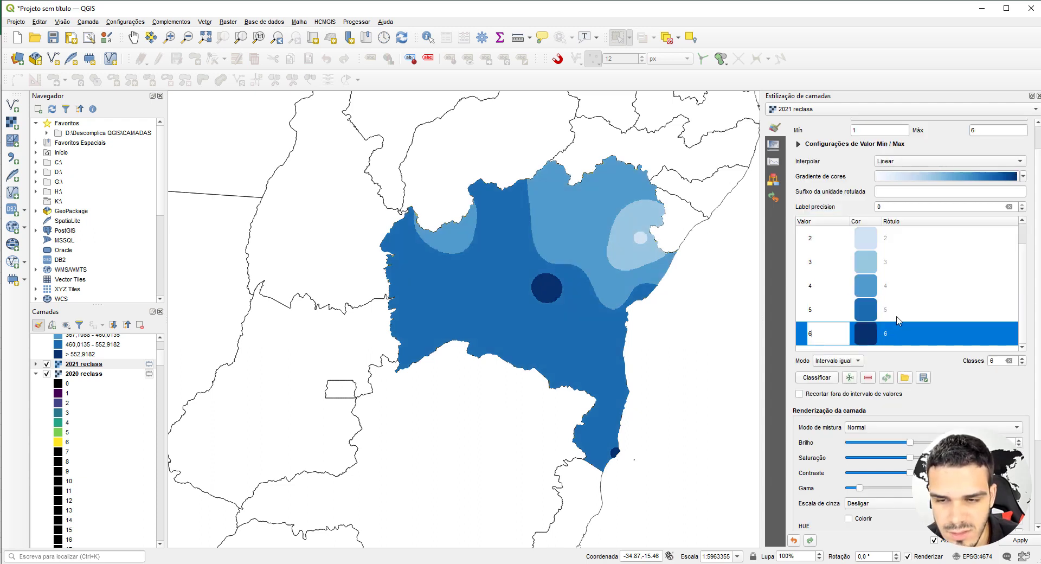
# Copy the style of the 2021 reclass layer and paste it onto the 2020 reclass layer.
pyautogui.scroll(2, 834, 301)
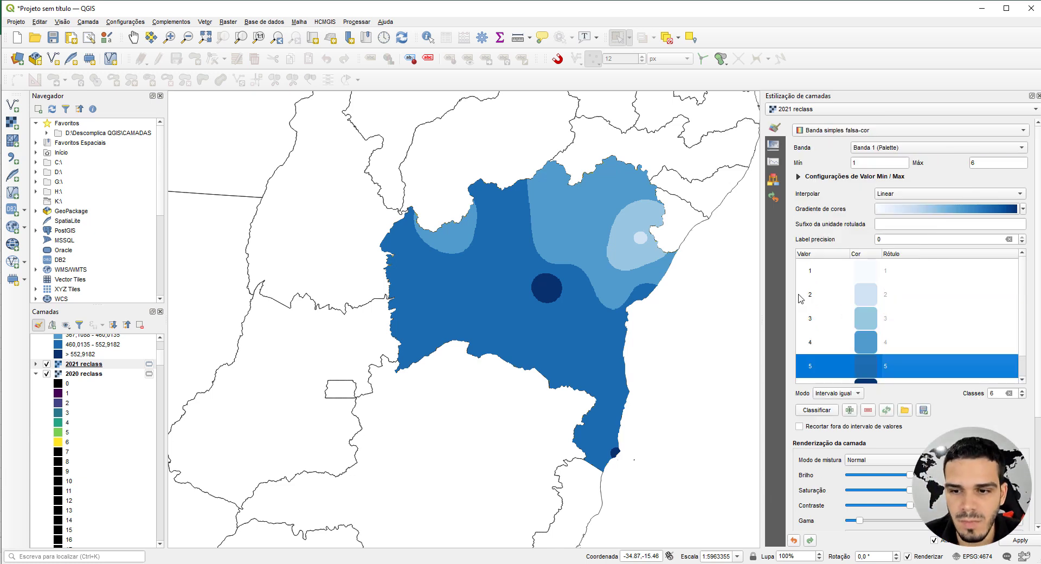
pyautogui.rightClick(68, 363)
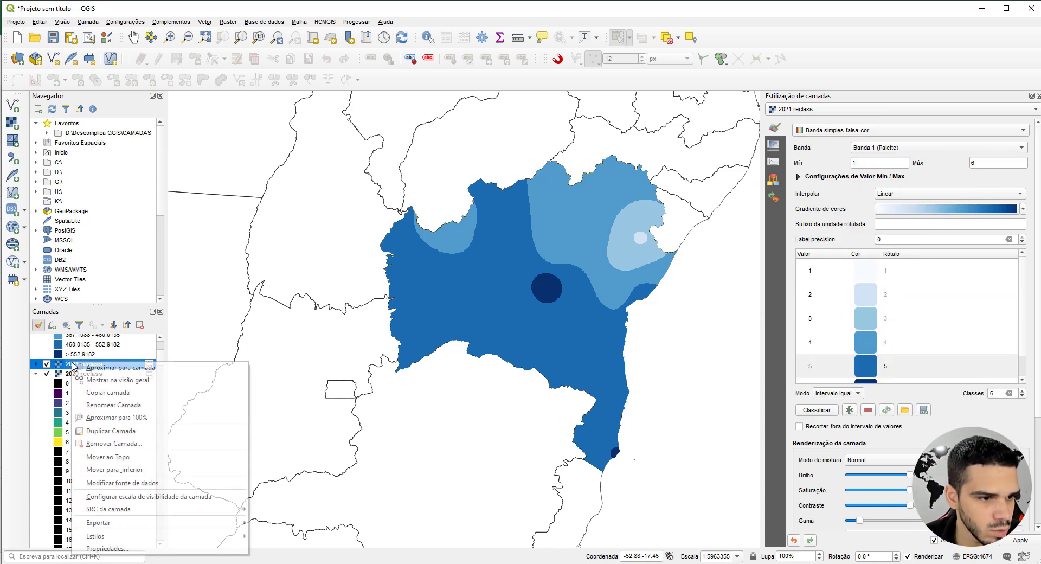
pyautogui.moveTo(106, 523)
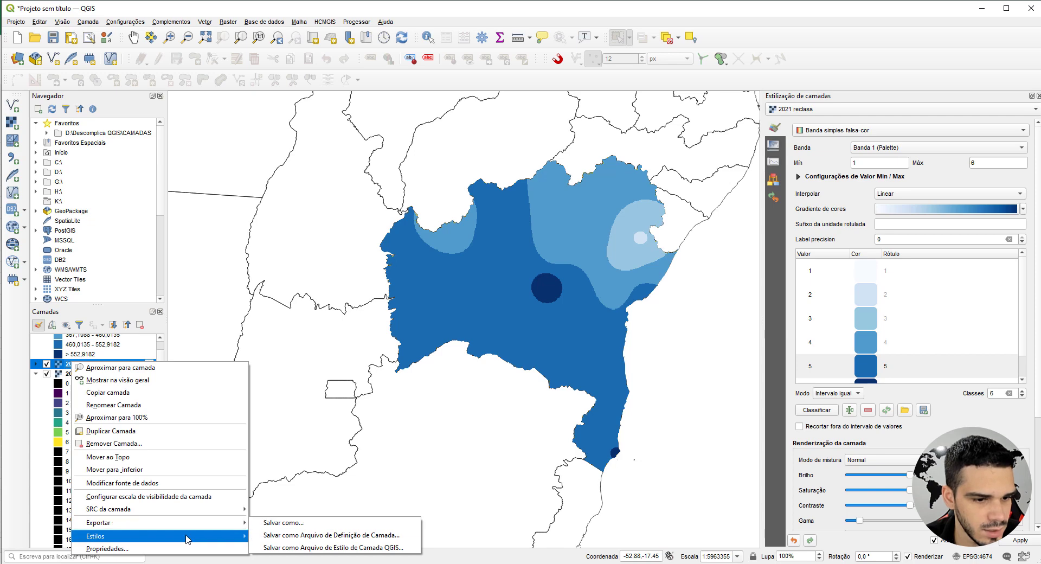
pyautogui.moveTo(186, 536)
pyautogui.click(264, 536)
pyautogui.rightClick(74, 378)
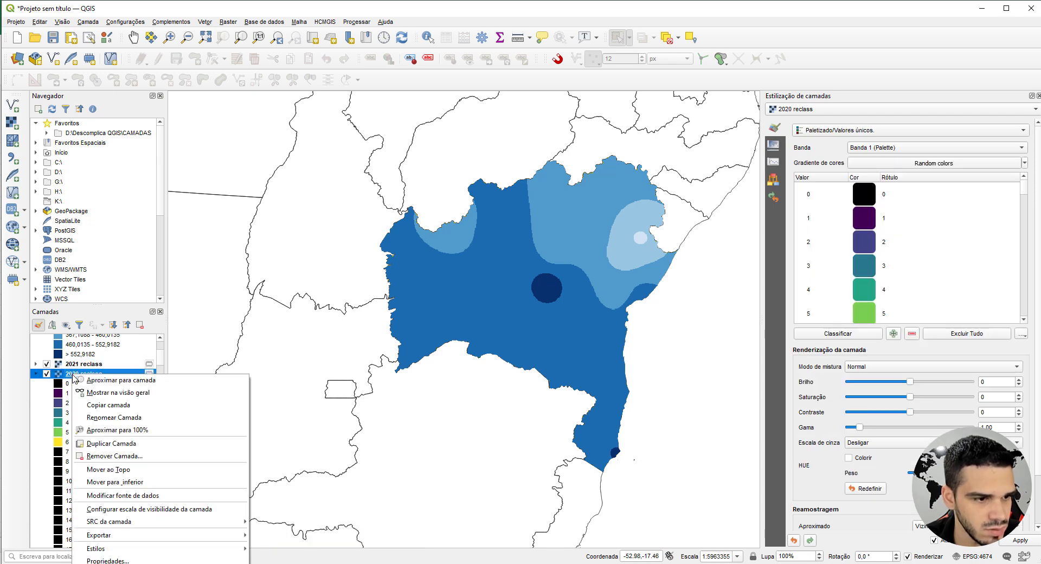
pyautogui.moveTo(154, 549)
pyautogui.click(289, 540)
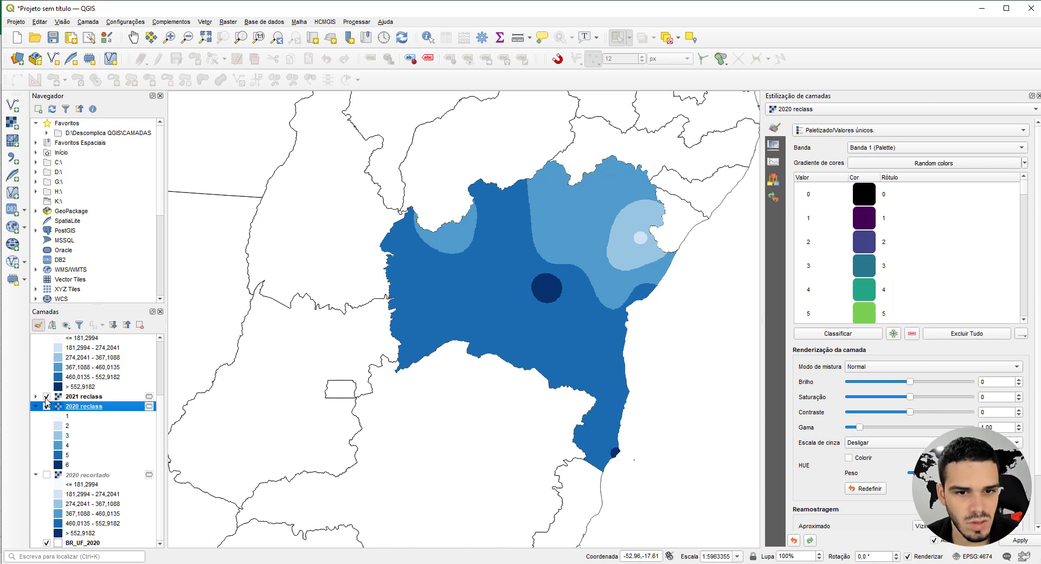
# Toggle the visibility of 2021 reclass to compare it with 2020 reclass, leaving 2021 reclass hidden.
pyautogui.click(46, 396)
pyautogui.click(47, 397)
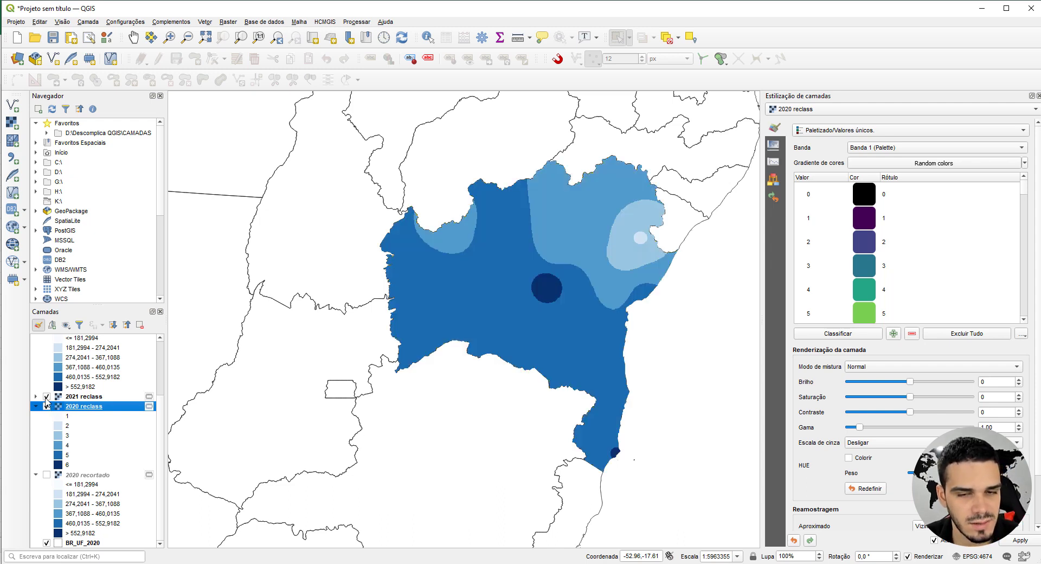
pyautogui.click(46, 396)
pyautogui.click(46, 396)
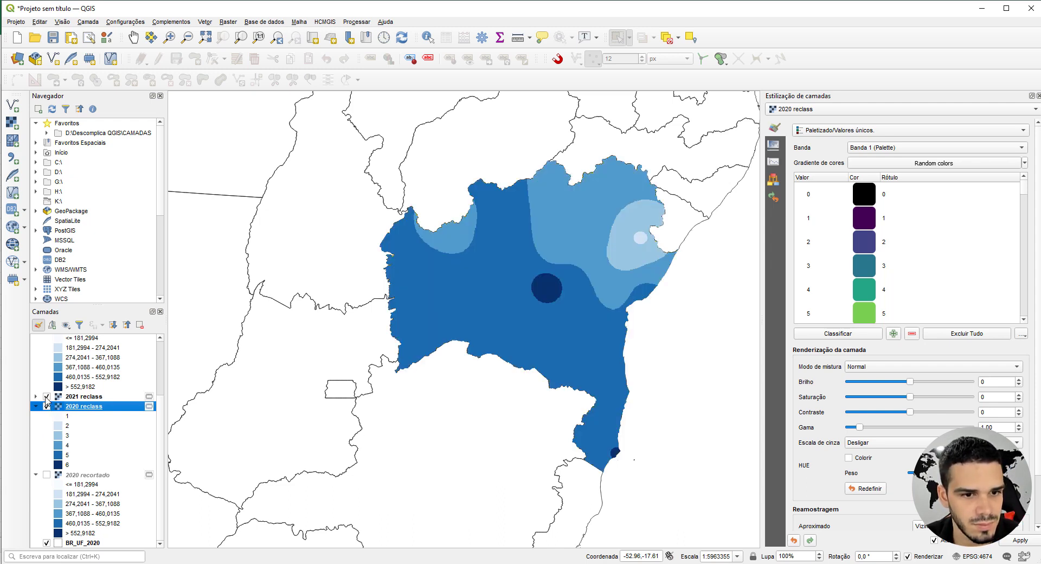
pyautogui.click(47, 396)
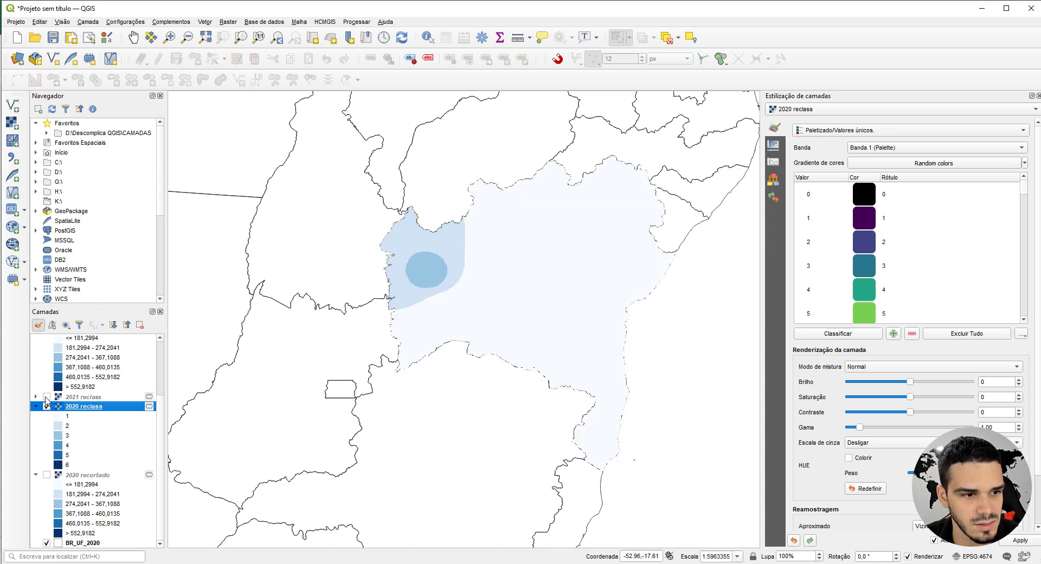
pyautogui.click(46, 397)
pyautogui.click(46, 397)
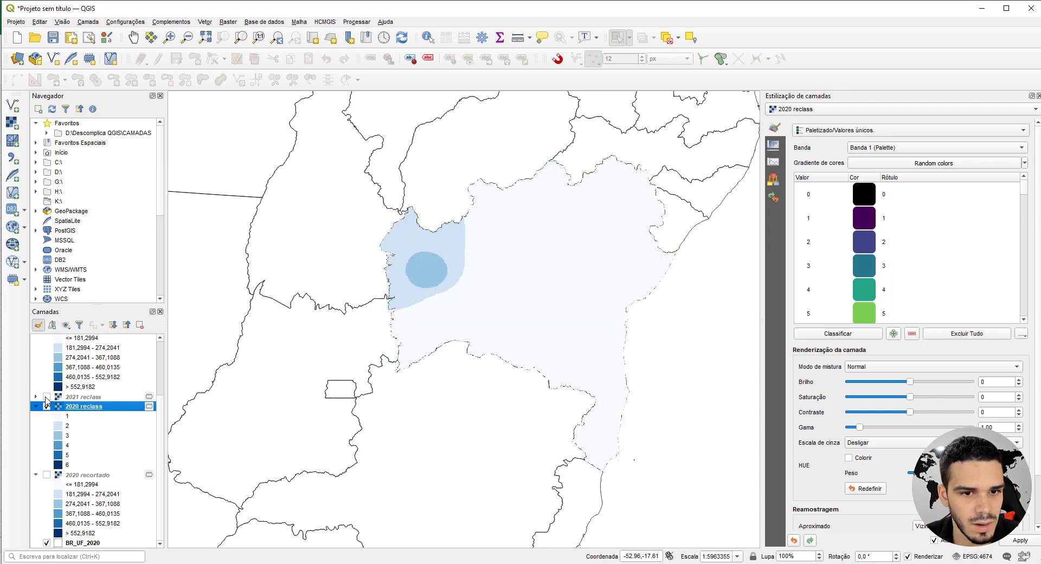
# Close the layer styling panel, move BR_UF_2020 above the reclass layers and clear the selection of Bahia.
pyautogui.click(1037, 96)
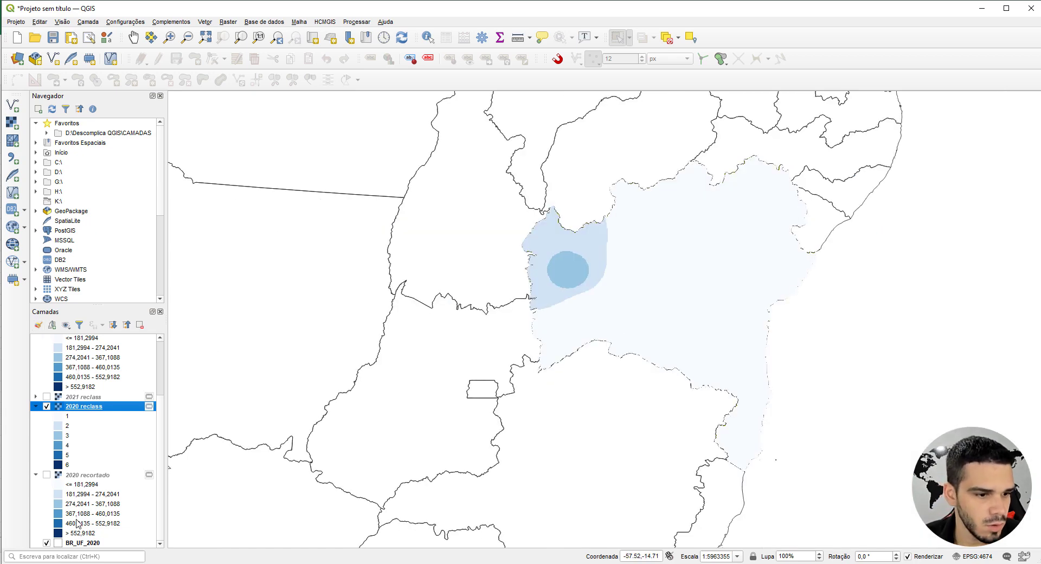
pyautogui.click(83, 543)
pyautogui.moveTo(77, 547)
pyautogui.mouseDown()
pyautogui.moveTo(79, 390)
pyautogui.moveTo(79, 491)
pyautogui.moveTo(68, 329)
pyautogui.moveTo(58, 401)
pyautogui.mouseUp()
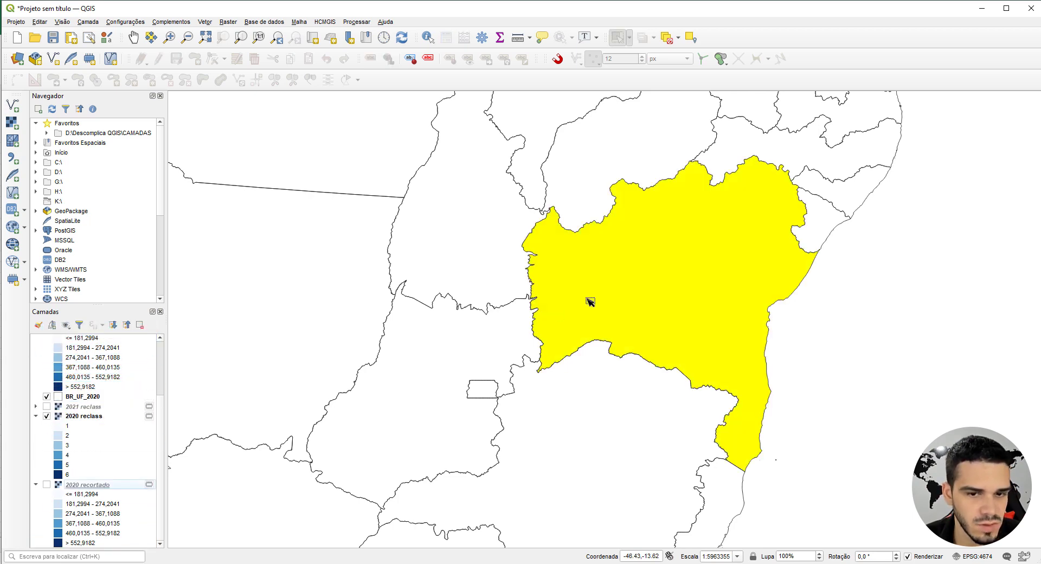
pyautogui.click(668, 39)
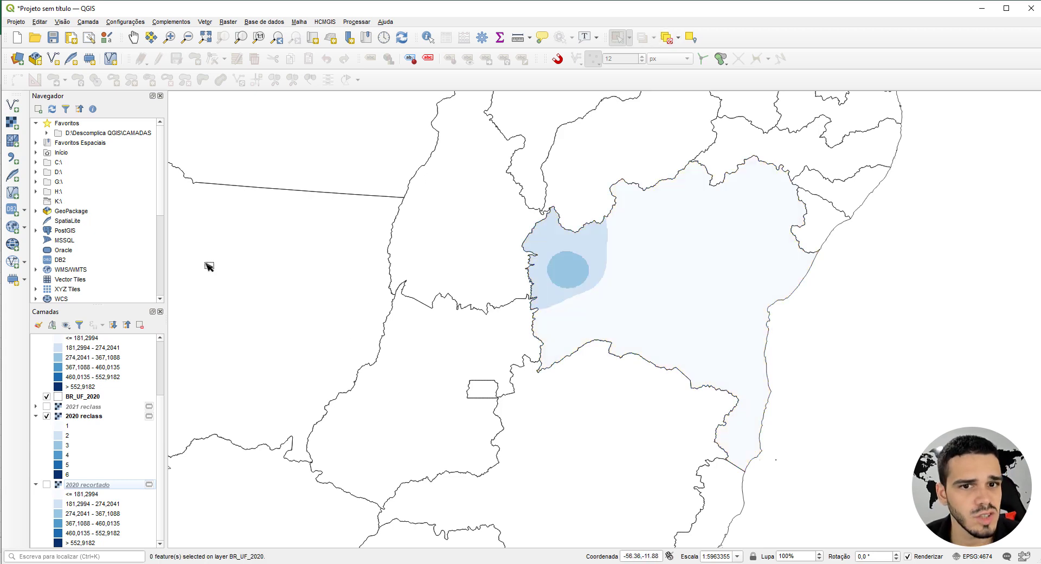
# Create a new print layout with an automatically generated title and maximize its window.
pyautogui.click(16, 23)
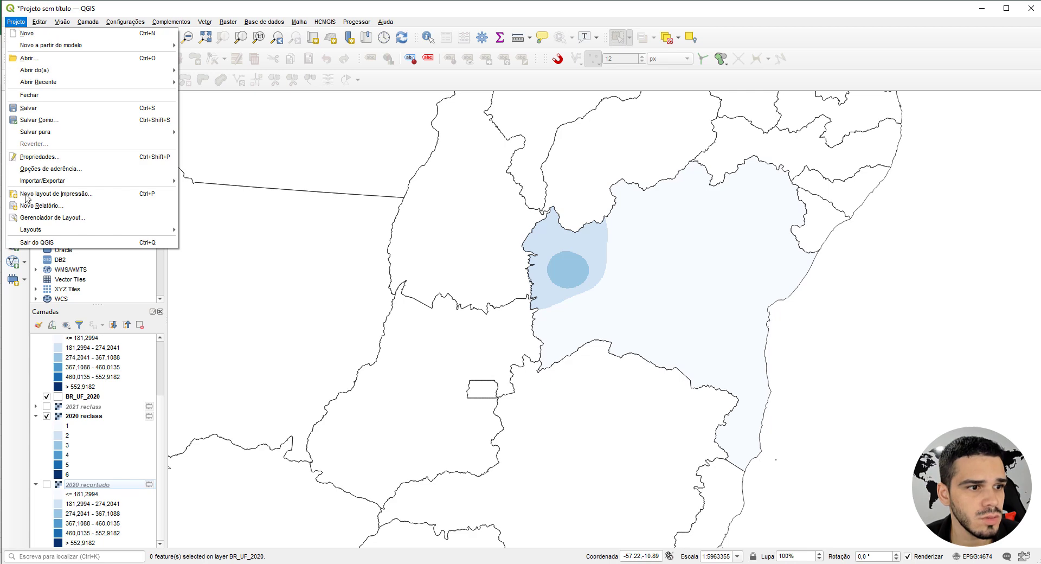
pyautogui.click(26, 195)
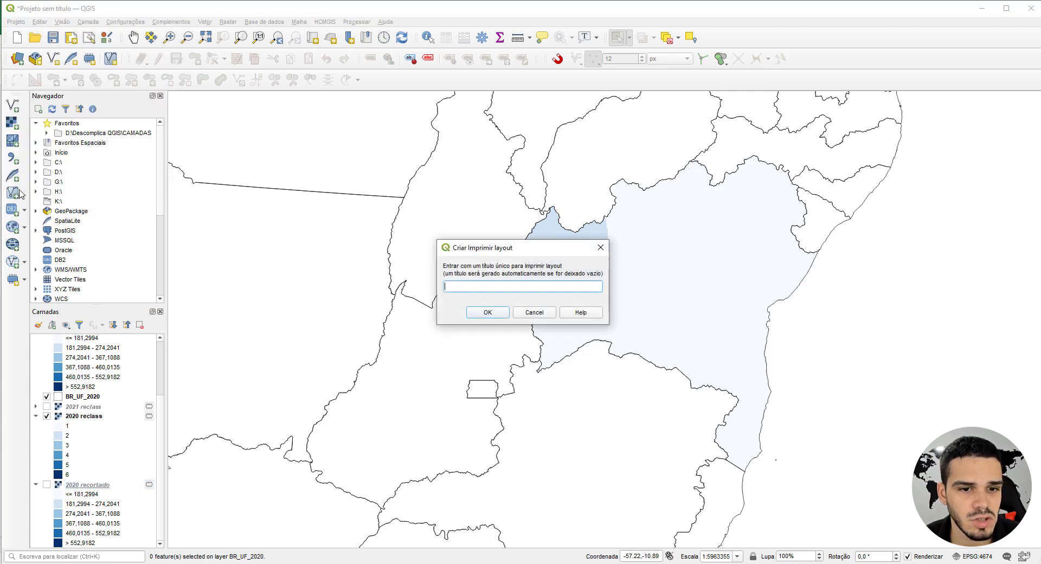
pyautogui.click(486, 312)
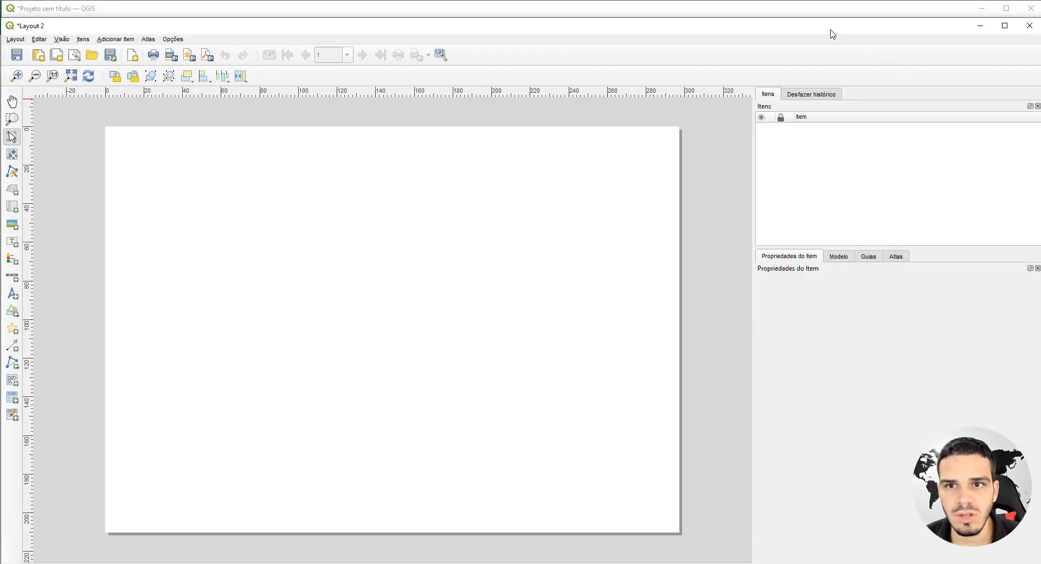
pyautogui.moveTo(832, 31); pyautogui.dragTo(832, 18)
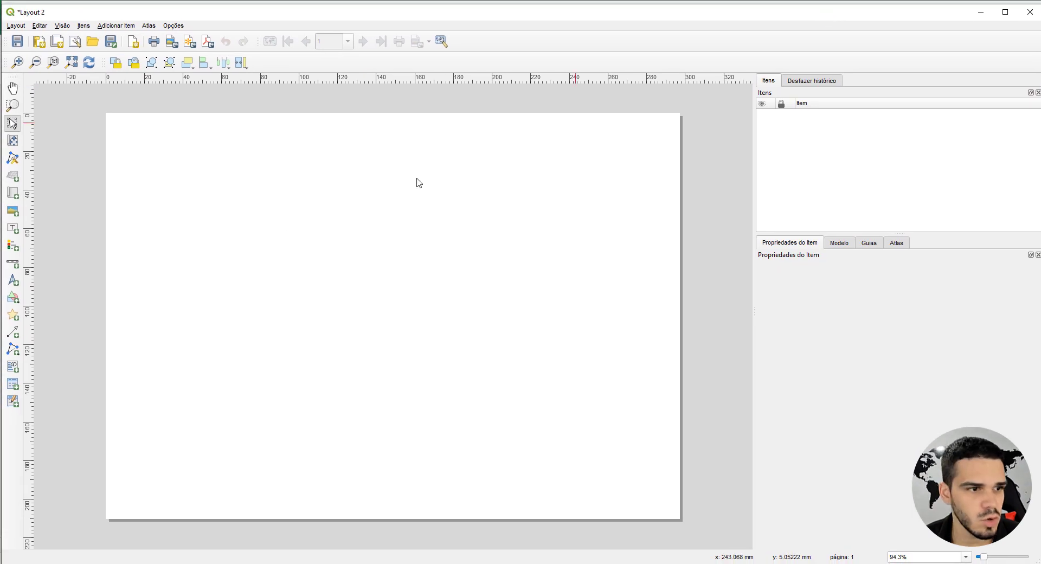
# Add a map covering the left half of the page and frame Bahia in it at scale 8663247.
pyautogui.click(12, 193)
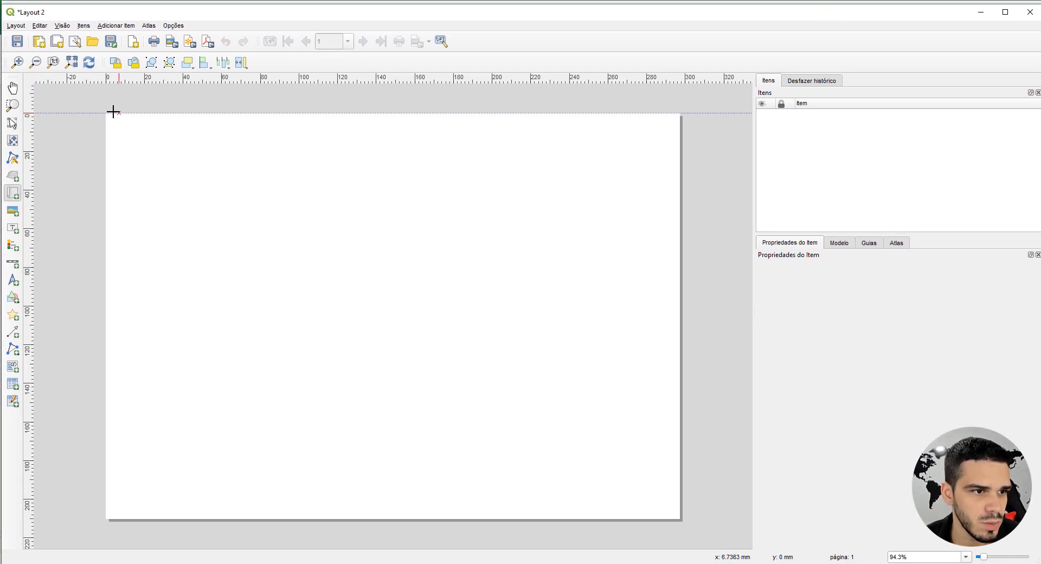
pyautogui.moveTo(106, 113); pyautogui.dragTo(393, 519)
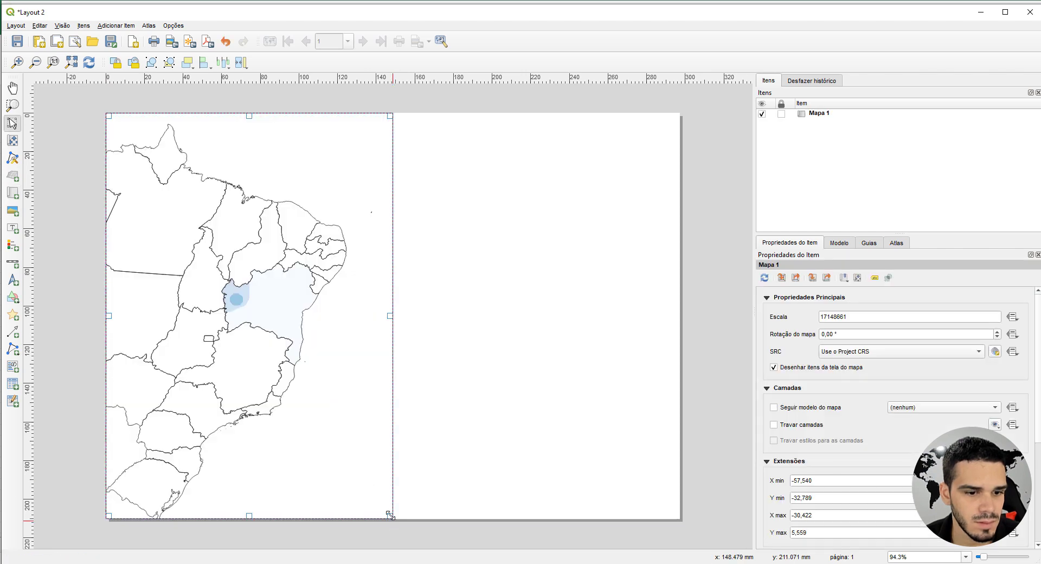
pyautogui.click(13, 140)
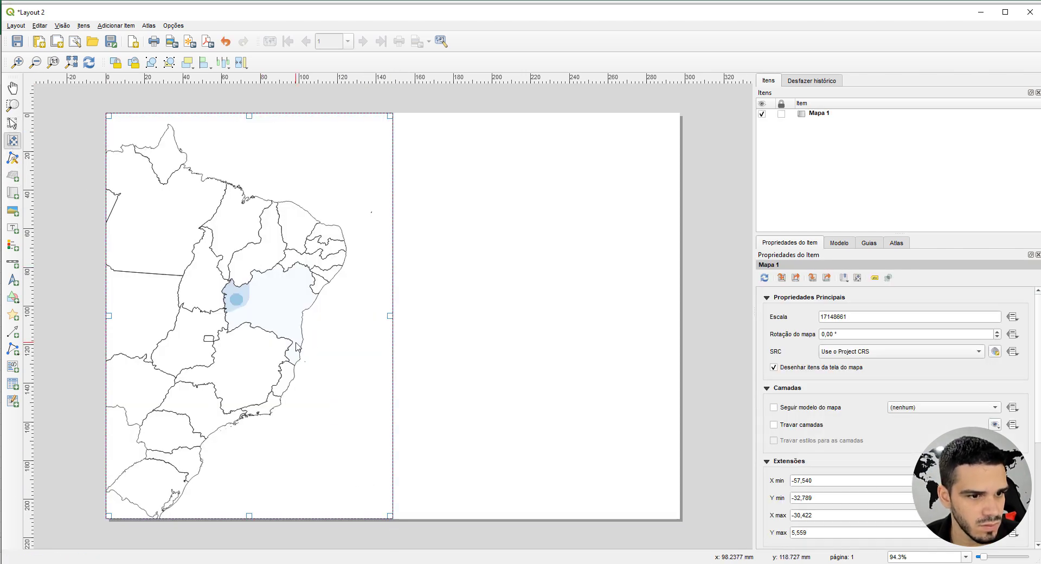
pyautogui.moveTo(298, 347); pyautogui.dragTo(238, 339)
pyautogui.scroll(2, 232, 337)
pyautogui.press('v')
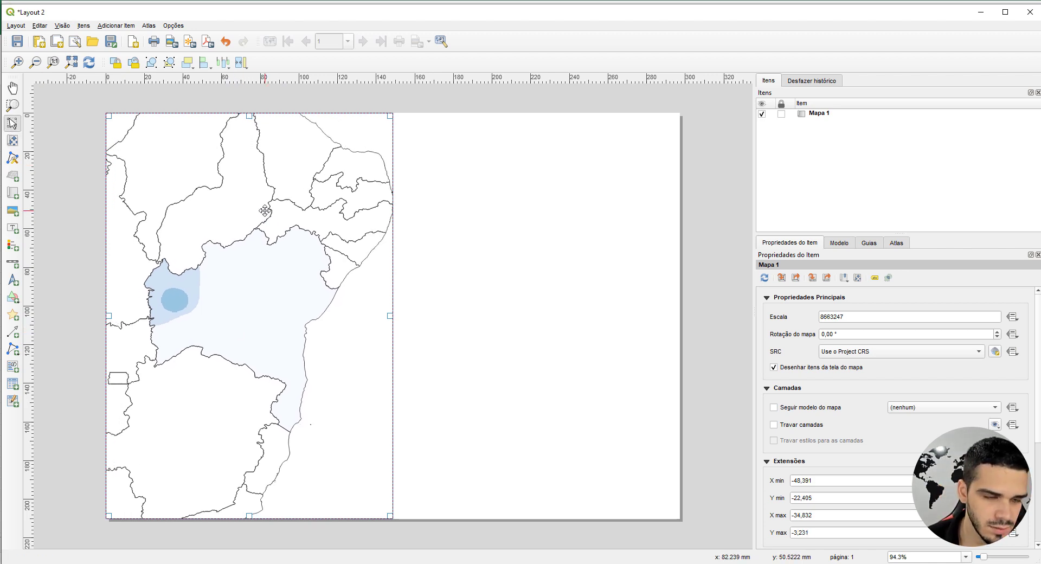
# Duplicate the map and place the copy on the right half of the page.
pyautogui.hotkey('ctrl', 'd')
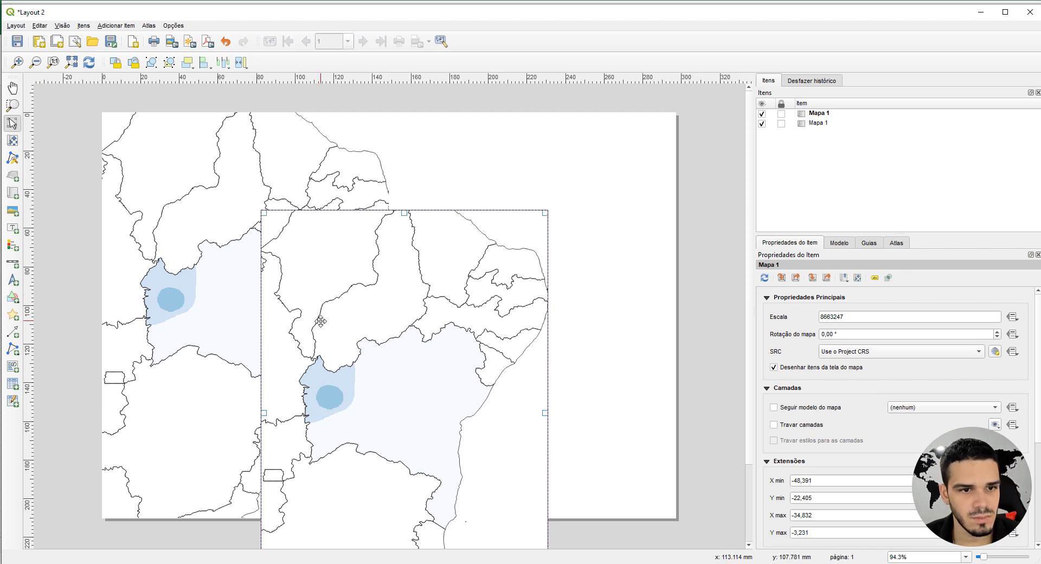
pyautogui.moveTo(324, 319); pyautogui.dragTo(451, 223)
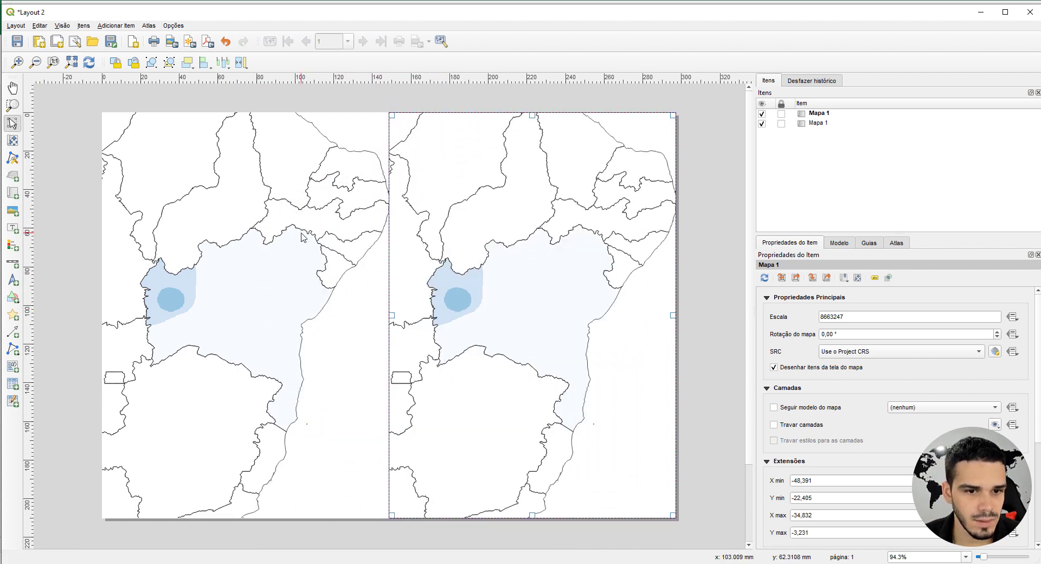
pyautogui.click(276, 221)
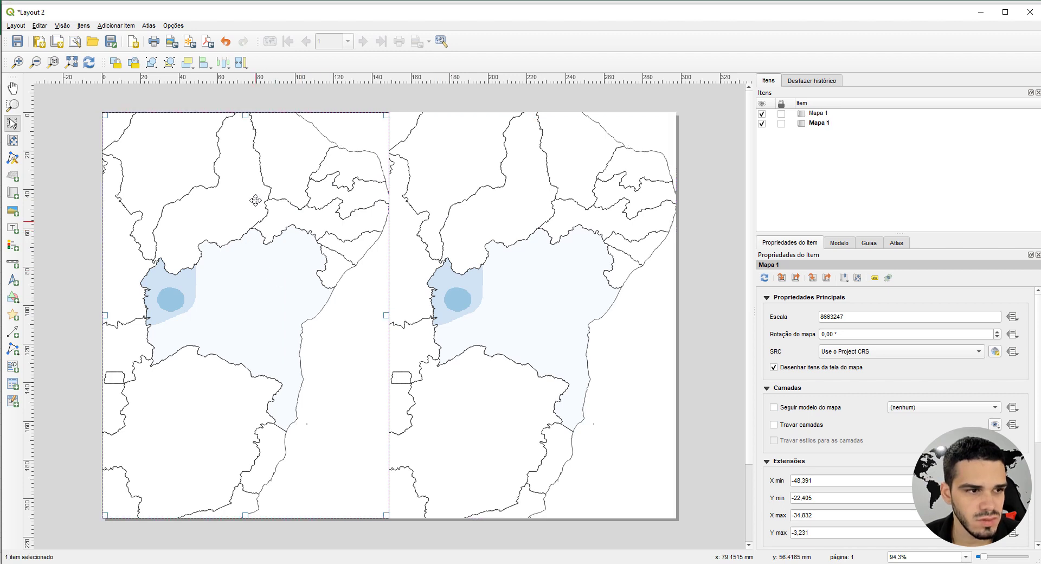
# Add a label reading 2020 over the left map, enlarge its font and shrink its frame to the text.
pyautogui.click(15, 226)
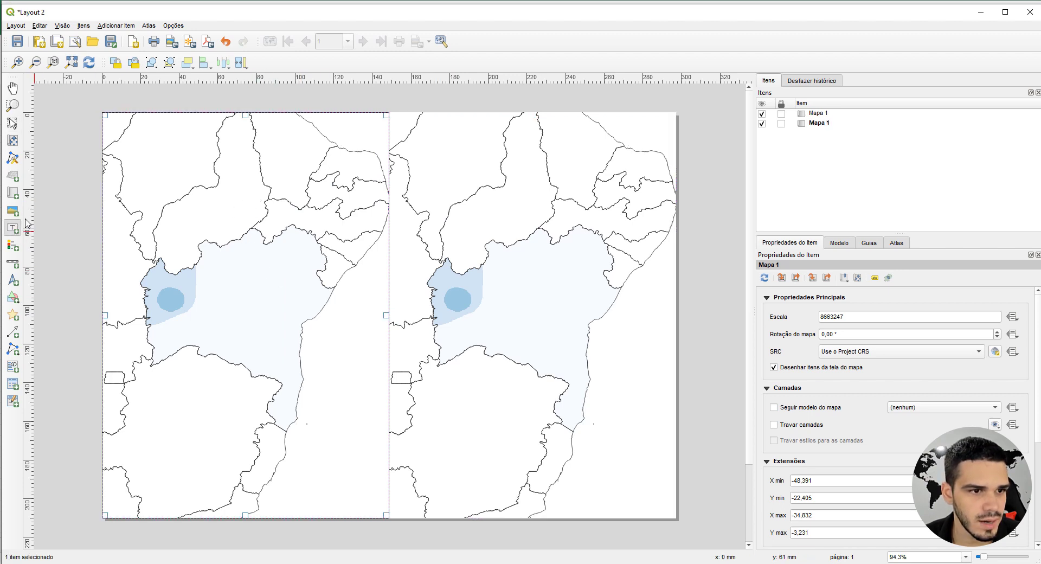
pyautogui.click(208, 131)
pyautogui.click(714, 355)
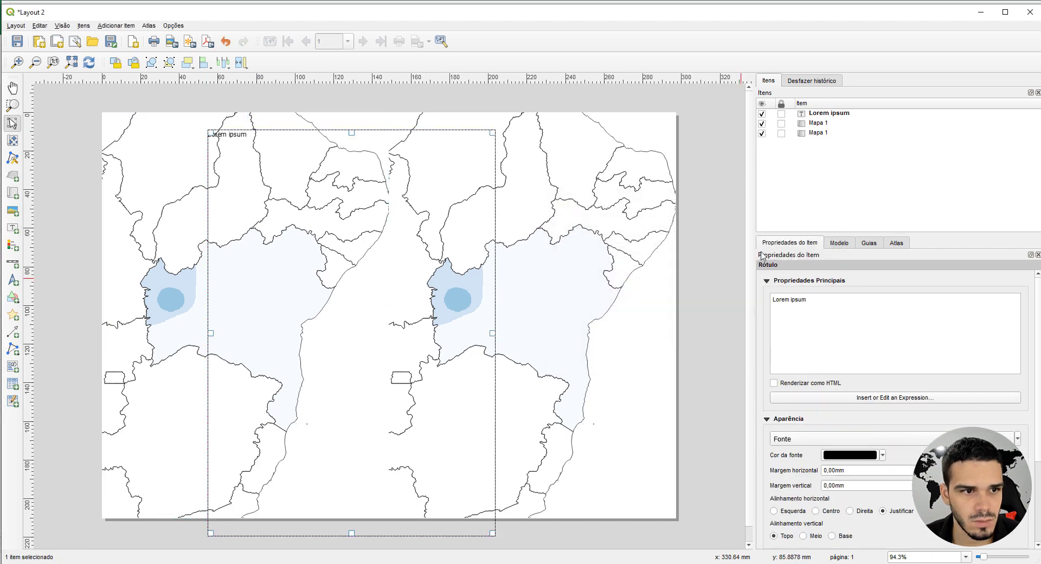
pyautogui.moveTo(833, 312); pyautogui.dragTo(723, 299)
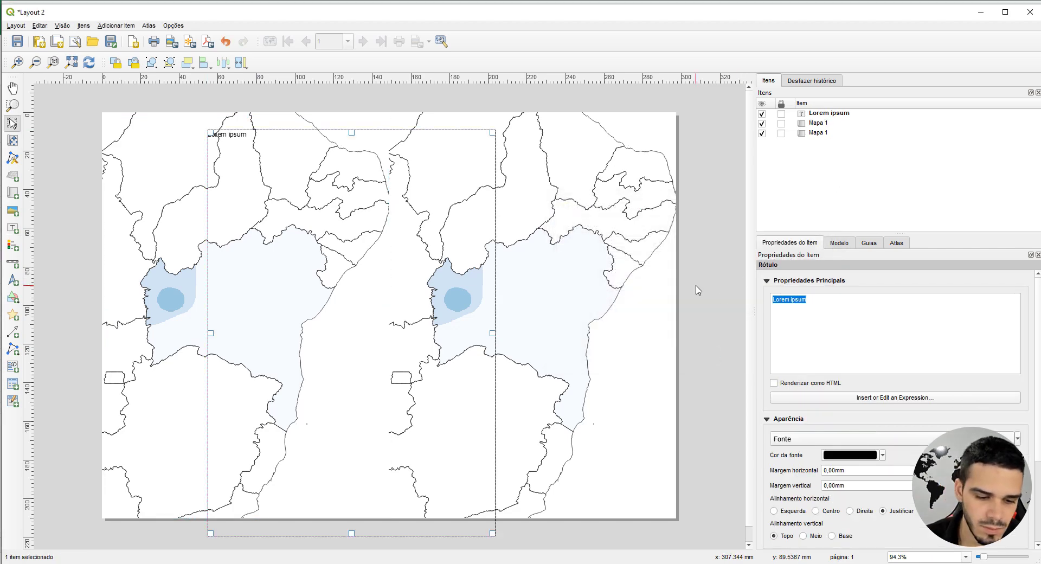
pyautogui.write('2020')
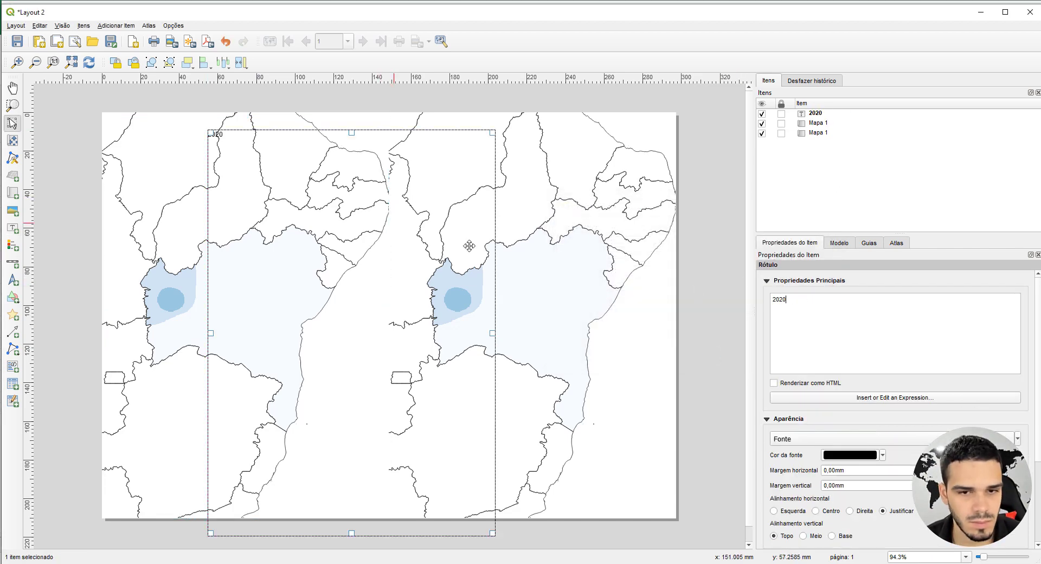
pyautogui.scroll(15, 845, 440)
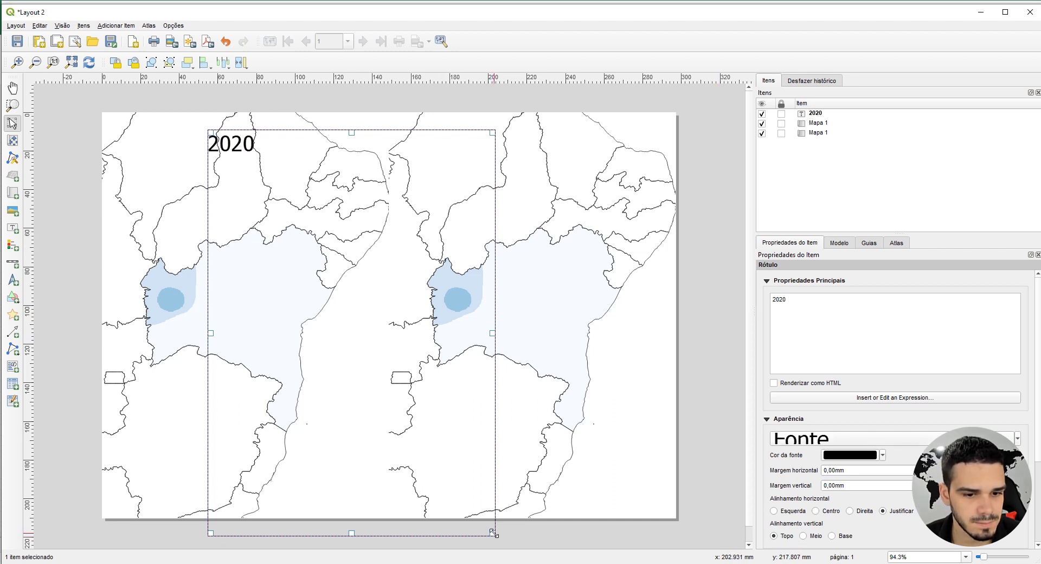
pyautogui.moveTo(492, 534); pyautogui.dragTo(261, 171)
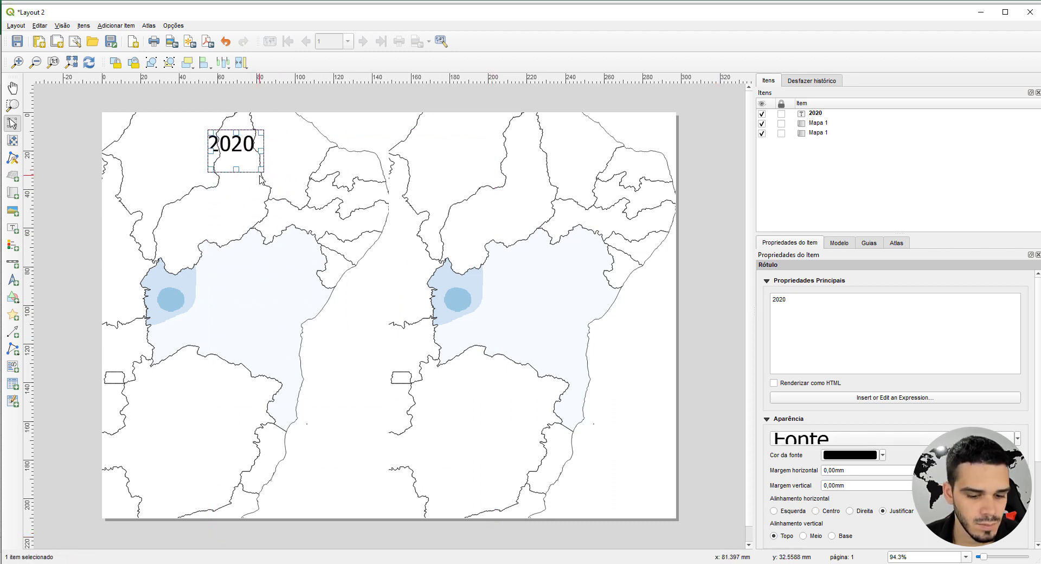
# Copy the 2020 label onto the upper part of the right map and change its text to 2021.
pyautogui.hotkey('ctrl', 'c')
pyautogui.hotkey('ctrl', 'v')
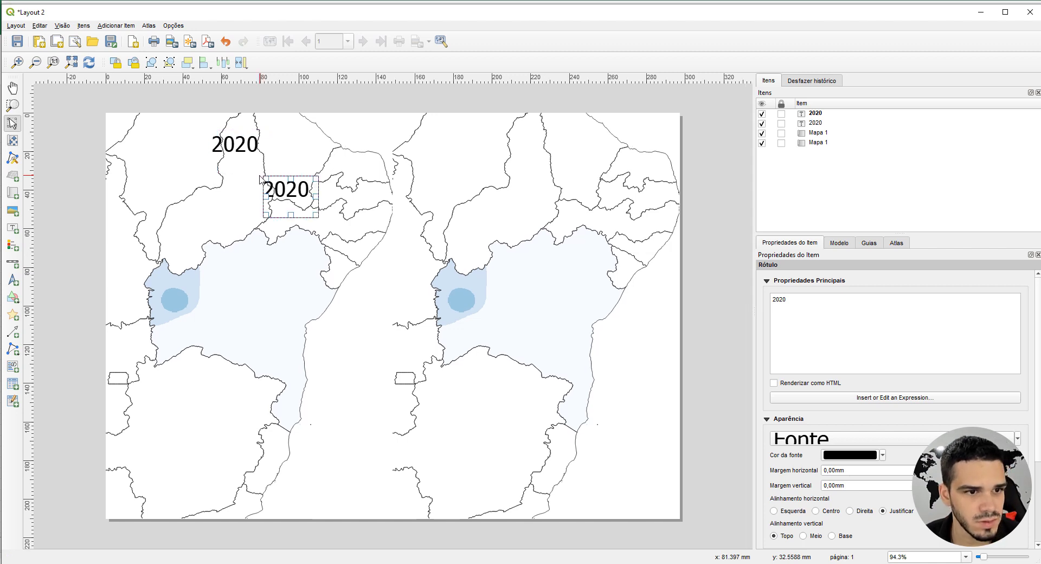
pyautogui.moveTo(286, 193); pyautogui.dragTo(531, 148)
pyautogui.press('BackSpace')
pyautogui.write('1')
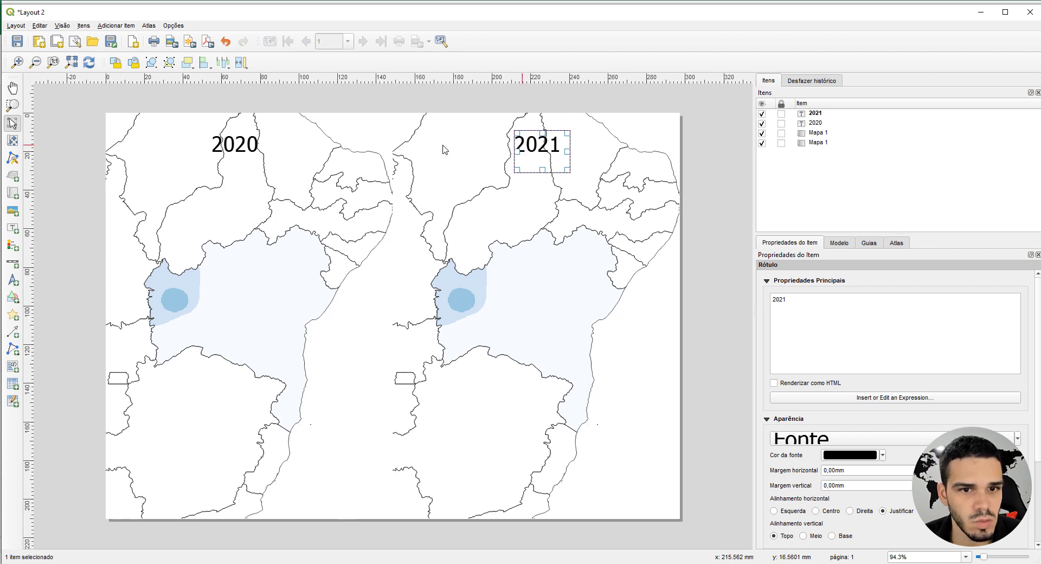
pyautogui.click(66, 184)
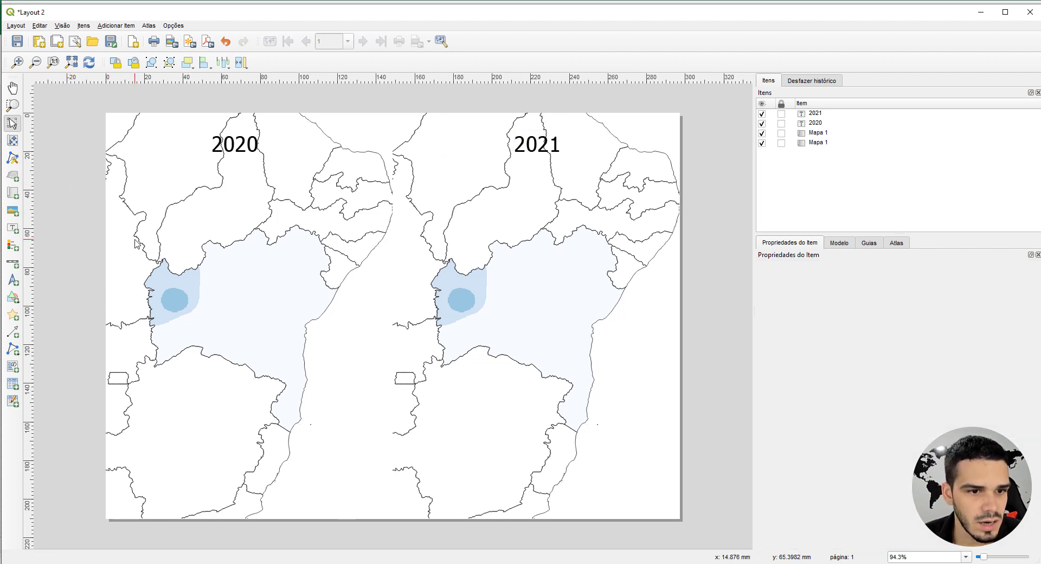
# Lock the layers and layer styles of the map under the 2020 label and return to the main QGIS window.
pyautogui.click(266, 225)
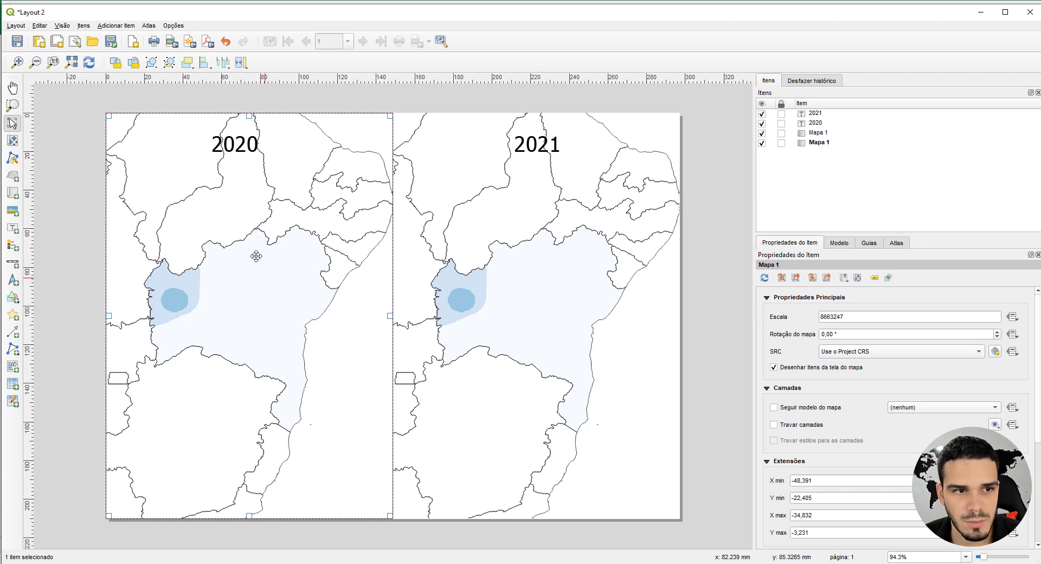
pyautogui.click(774, 424)
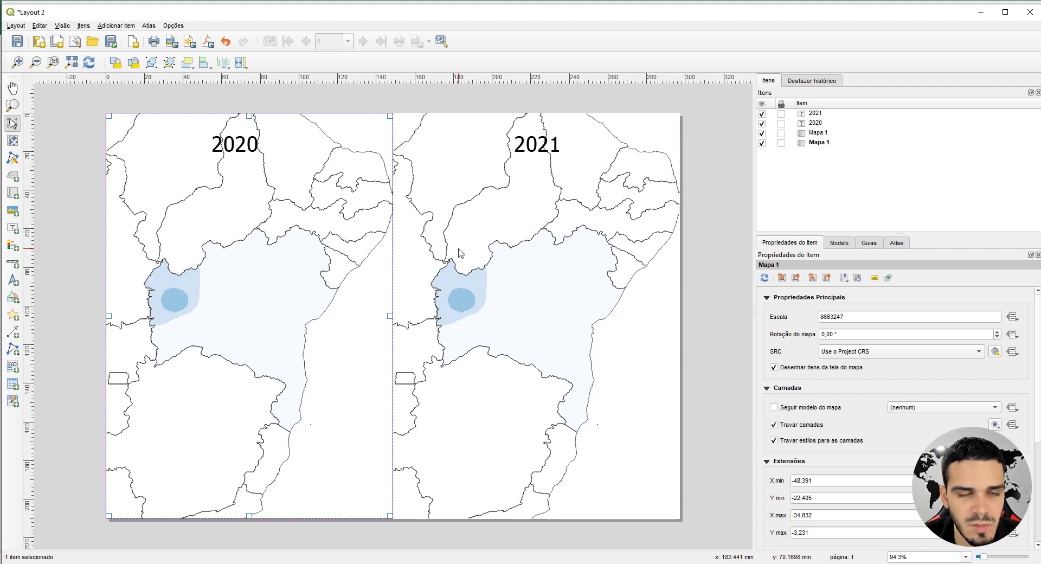
pyautogui.click(411, 563)
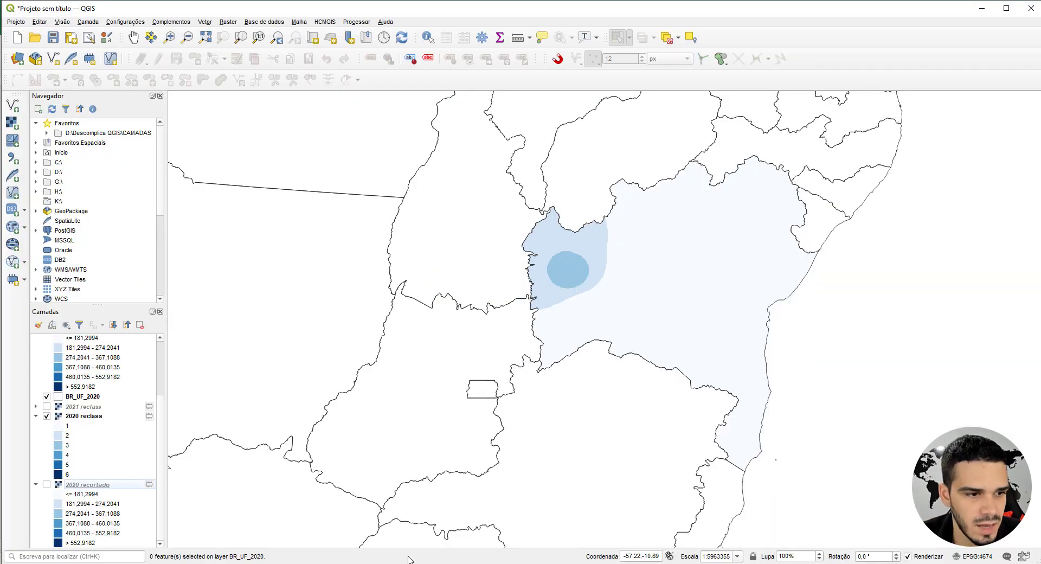
# Turn on the 2021 reclass layer in the project and refresh the 2021 and 2020 maps in the layout.
pyautogui.click(46, 407)
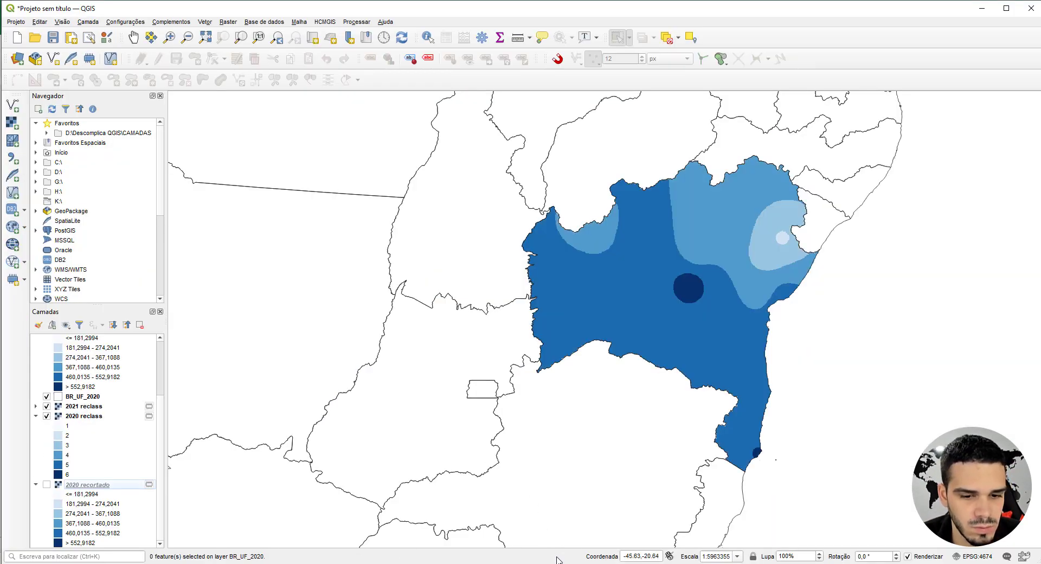
pyautogui.moveTo(574, 563)
pyautogui.click(531, 518)
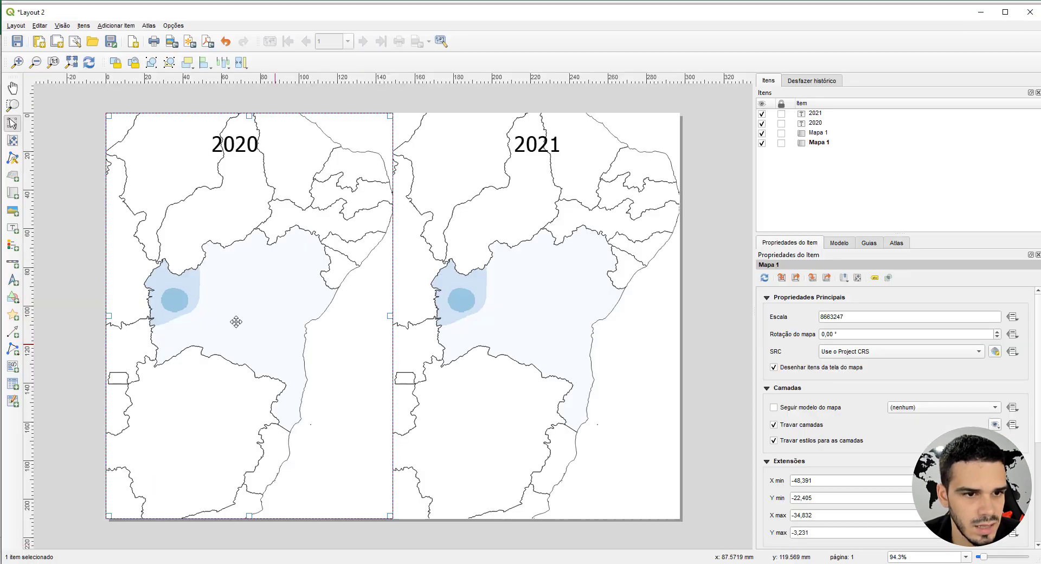
pyautogui.click(536, 279)
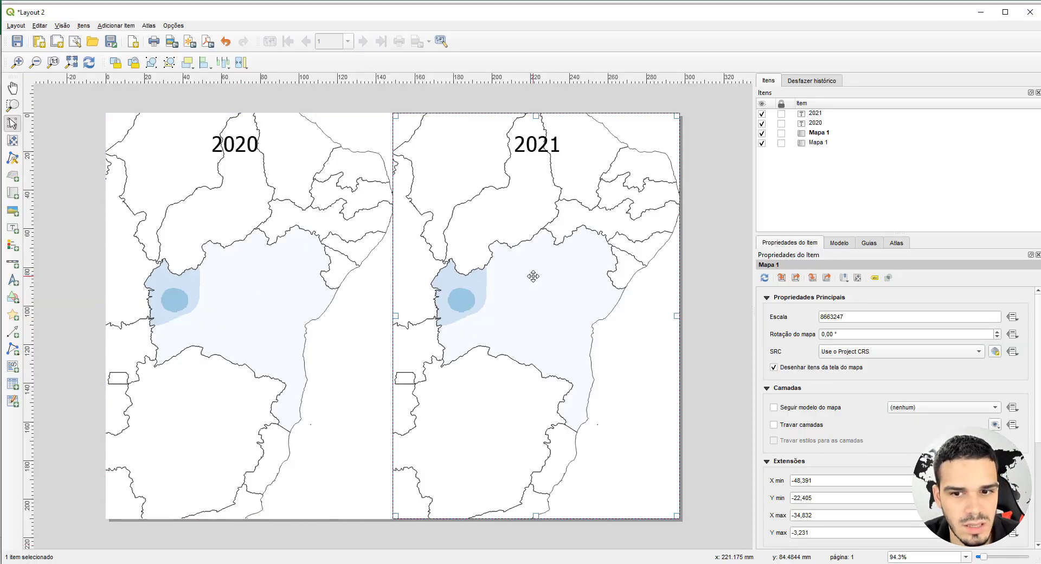
pyautogui.click(764, 280)
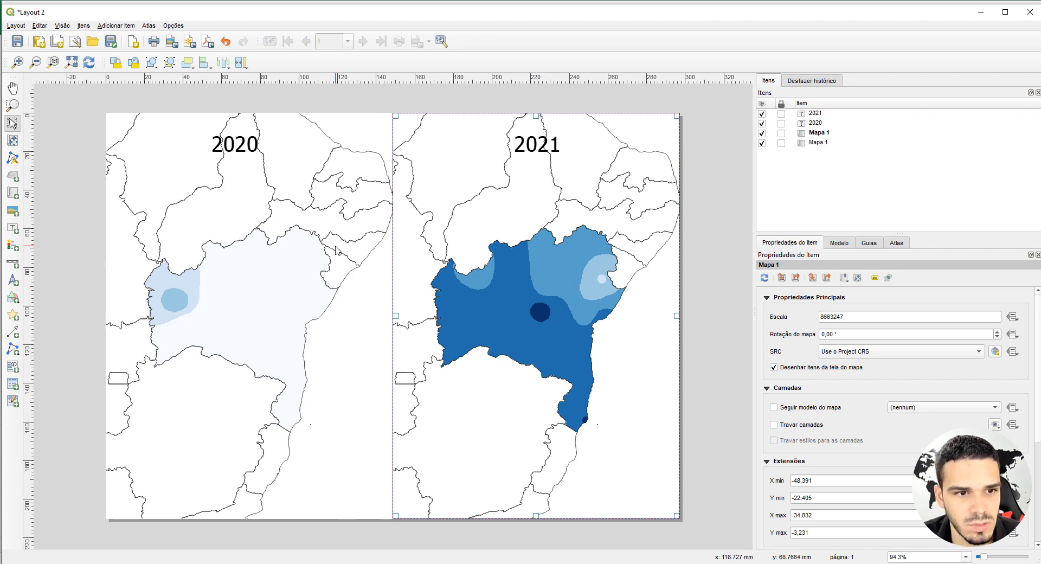
pyautogui.click(355, 244)
pyautogui.click(764, 278)
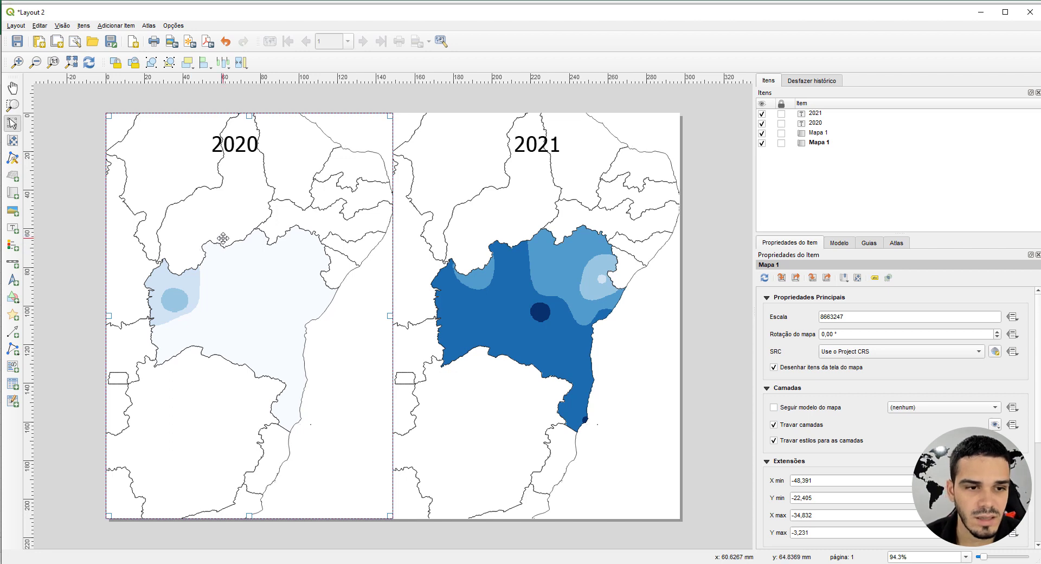
pyautogui.click(74, 296)
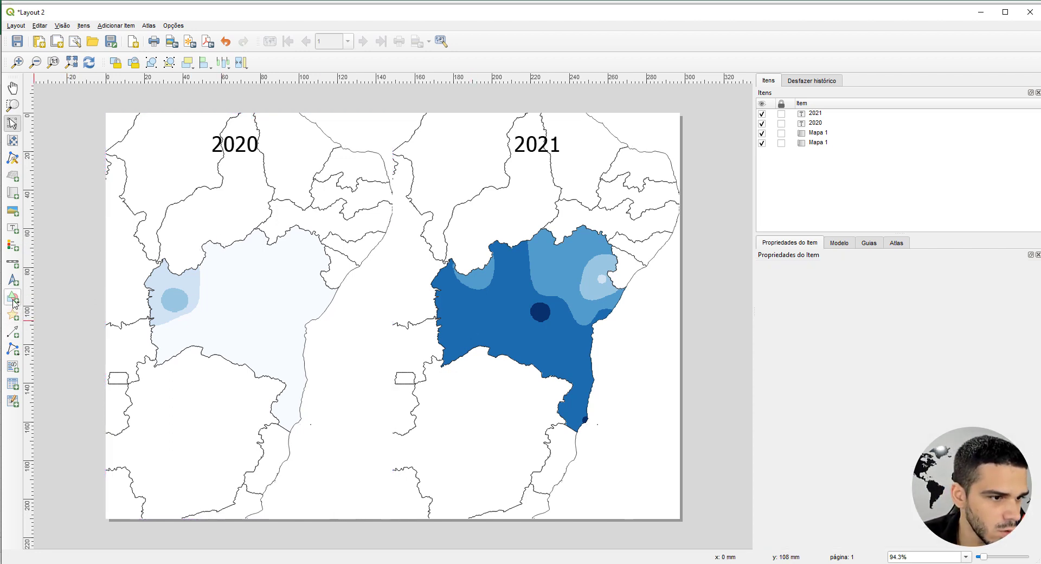
# Add a legend to the layout and place it between the two maps.
pyautogui.click(15, 247)
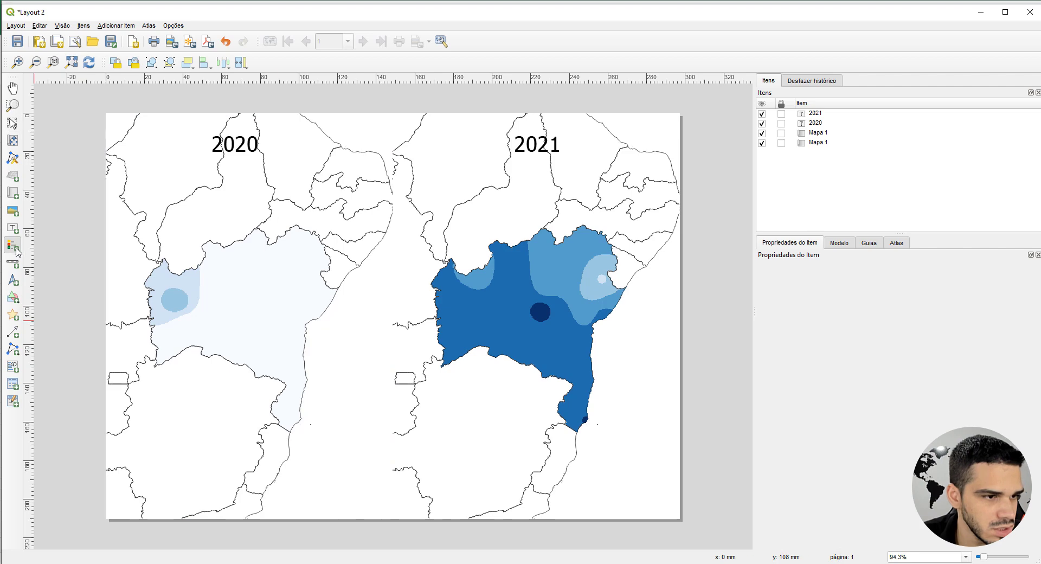
pyautogui.click(354, 350)
pyautogui.click(705, 351)
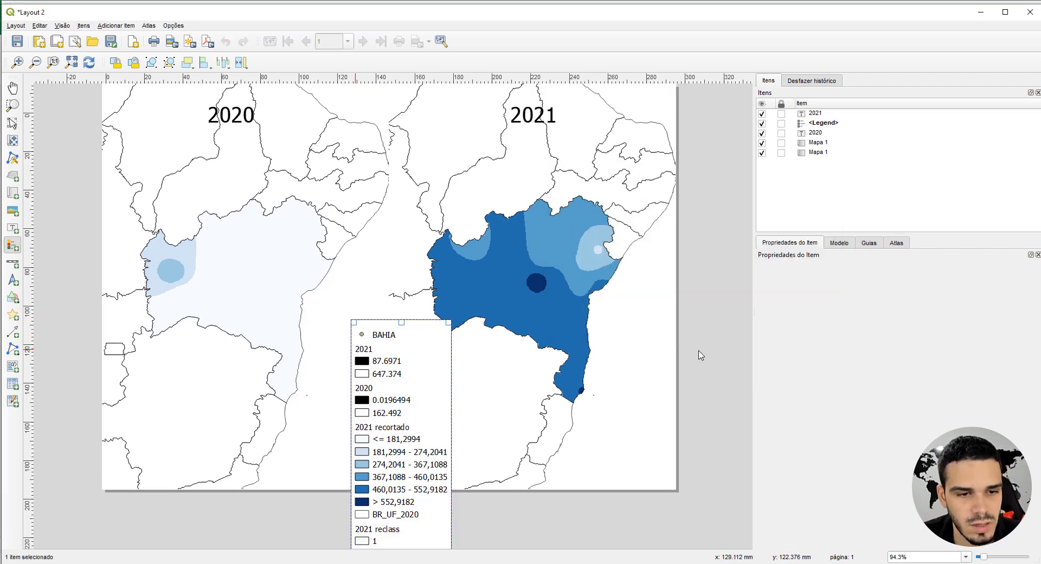
pyautogui.moveTo(377, 401); pyautogui.dragTo(395, 265)
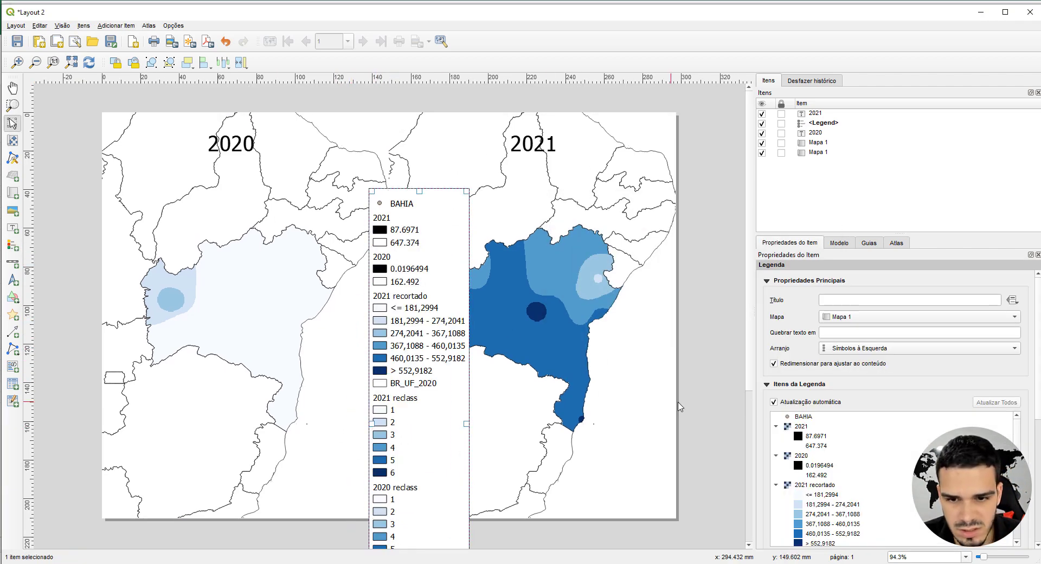
# Disable the legend's automatic update and remove its BAHIA, 2021, 2020 and 2021 recortado entries.
pyautogui.click(774, 402)
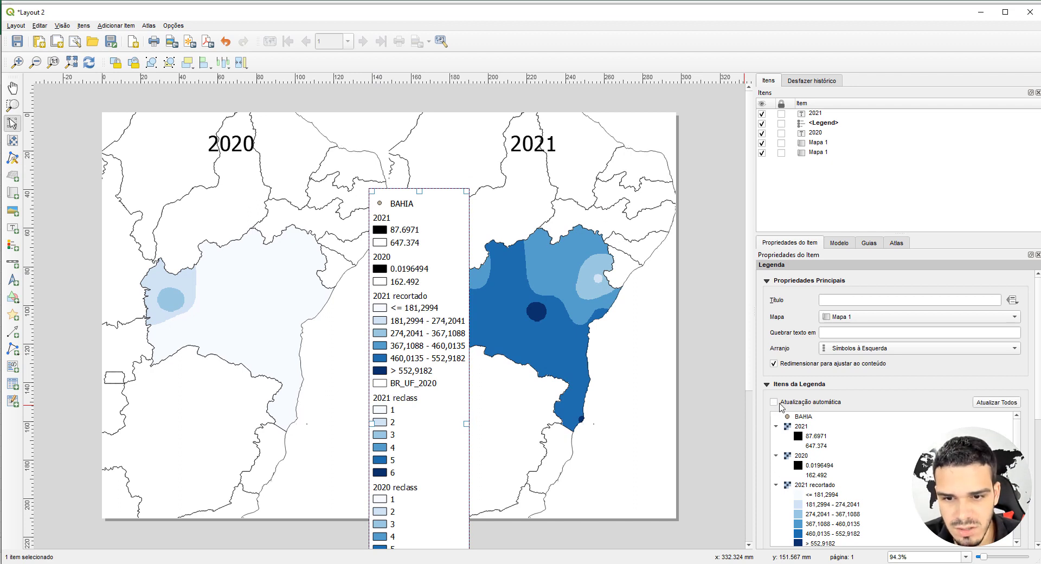
pyautogui.click(807, 417)
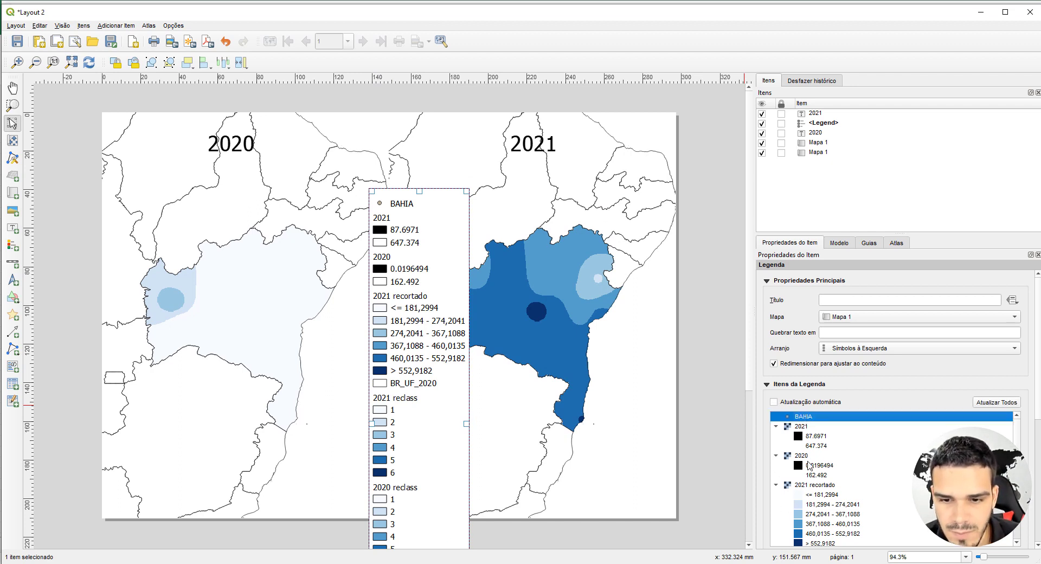
pyautogui.scroll(-5, 820, 501)
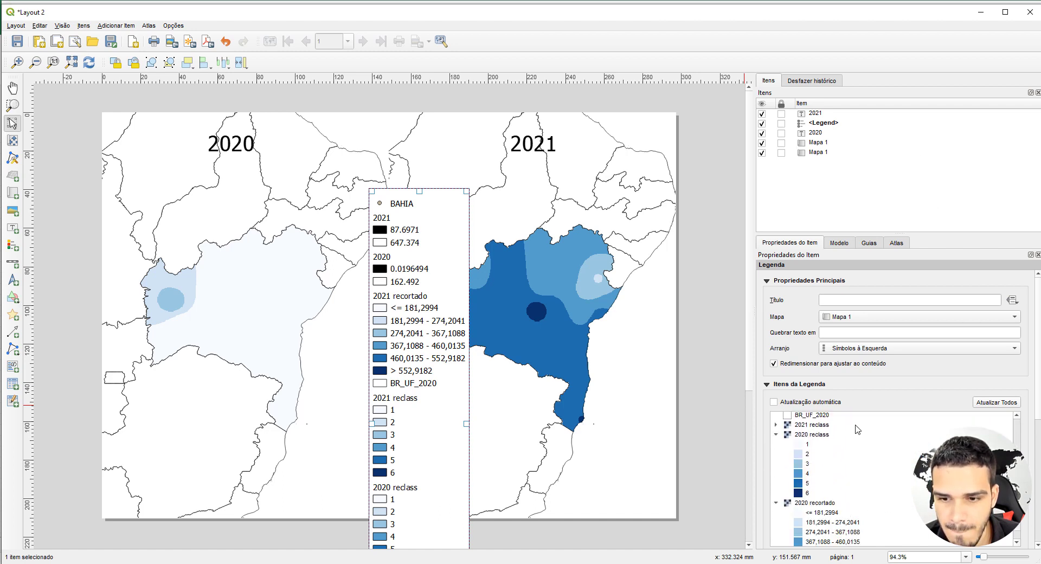
pyautogui.scroll(-3, 1037, 407)
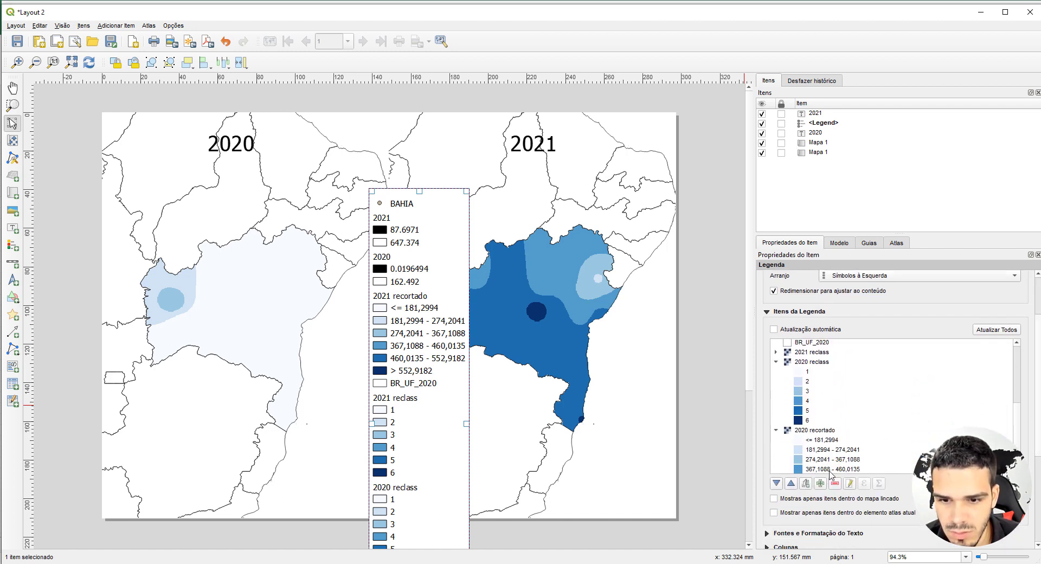
pyautogui.click(835, 483)
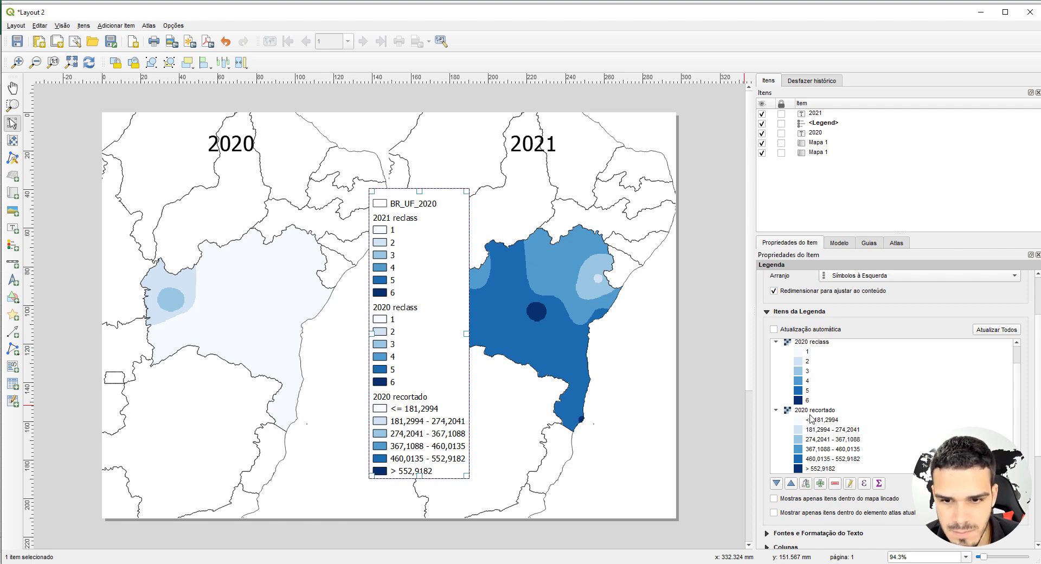
# Remove the 2020 recortado, 2021 reclass and BR_UF_2020 legend entries and move the legend to the lower middle of the page.
pyautogui.click(810, 415)
pyautogui.scroll(-7, 814, 415)
pyautogui.scroll(5, 824, 402)
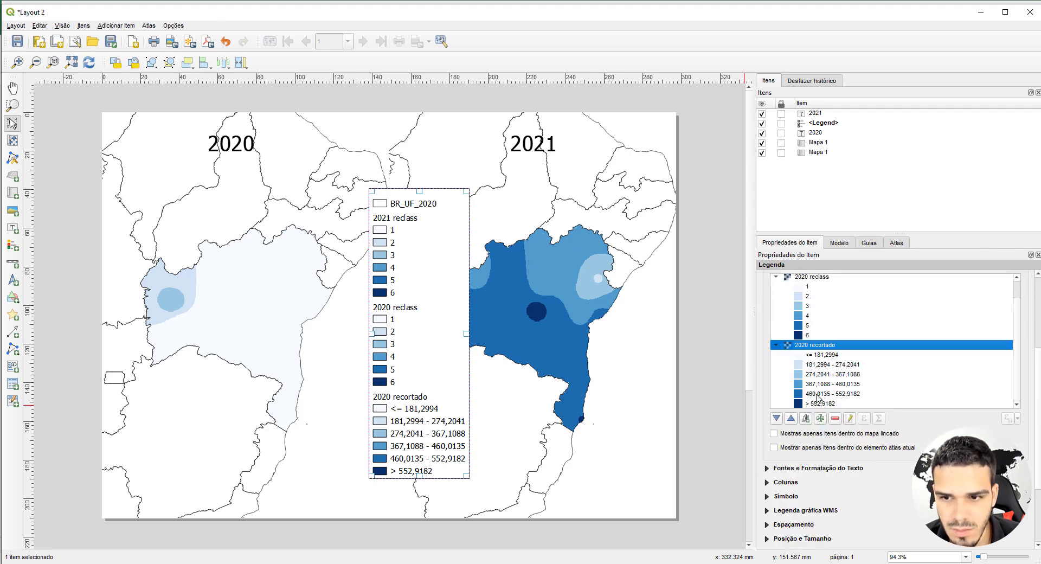
pyautogui.click(835, 418)
pyautogui.click(800, 289)
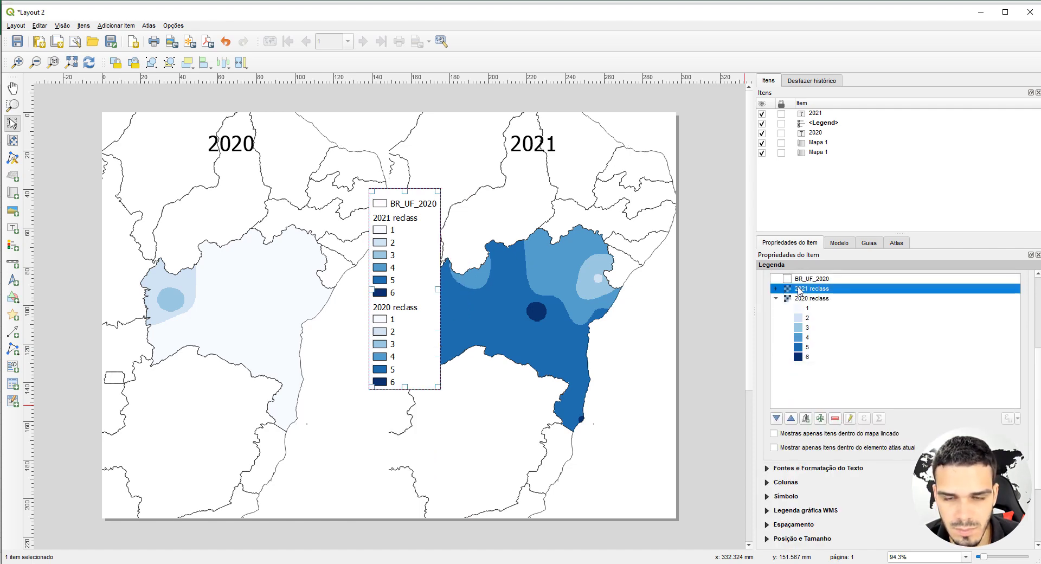
pyautogui.keyDown('ctrl'); pyautogui.click(799, 279); pyautogui.keyUp('ctrl')
pyautogui.click(836, 418)
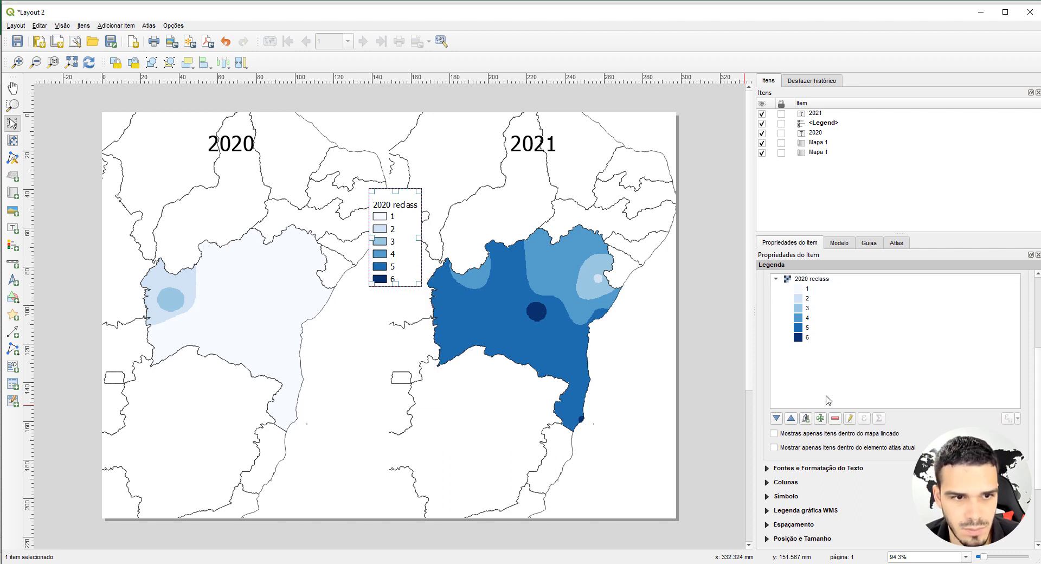
pyautogui.moveTo(396, 246); pyautogui.dragTo(391, 456)
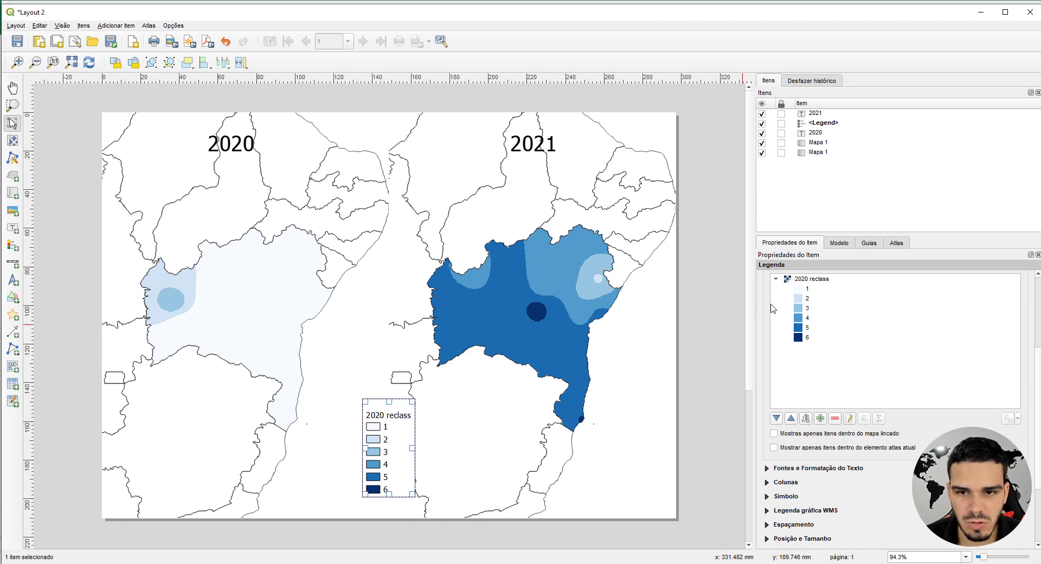
# Rename the legend's 2020 reclass heading to "Precipitação acumulada mensal".
pyautogui.doubleClick(812, 279)
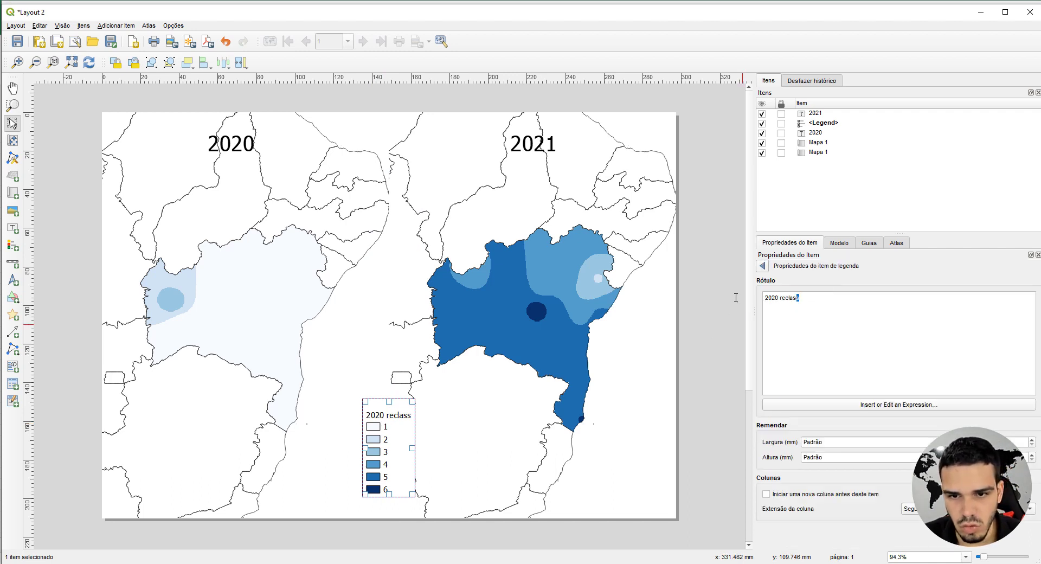
pyautogui.hotkey('ctrl', 'a')
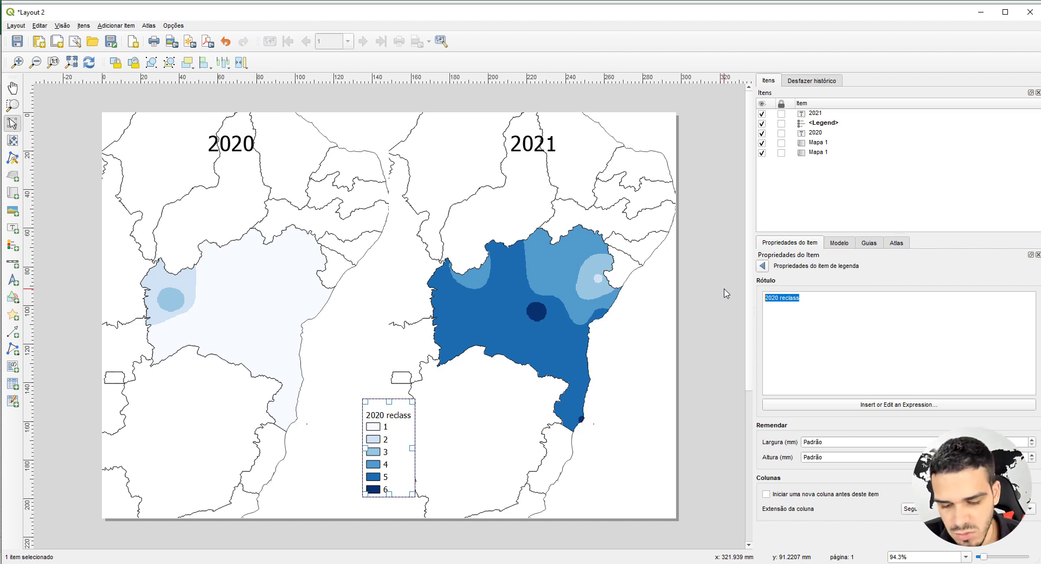
pyautogui.write('Precipitaçã')
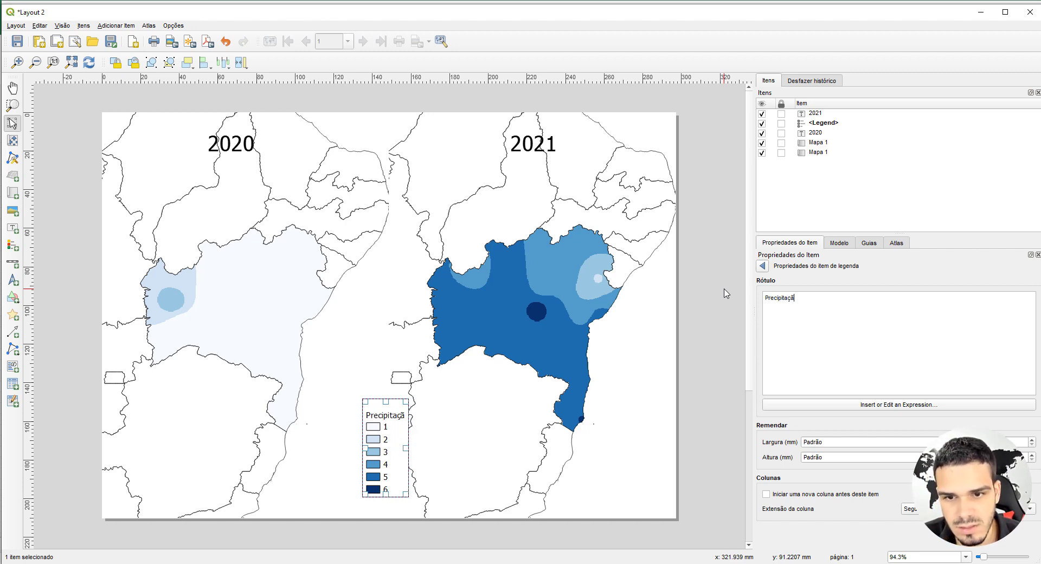
pyautogui.write('o acumulada mensla')
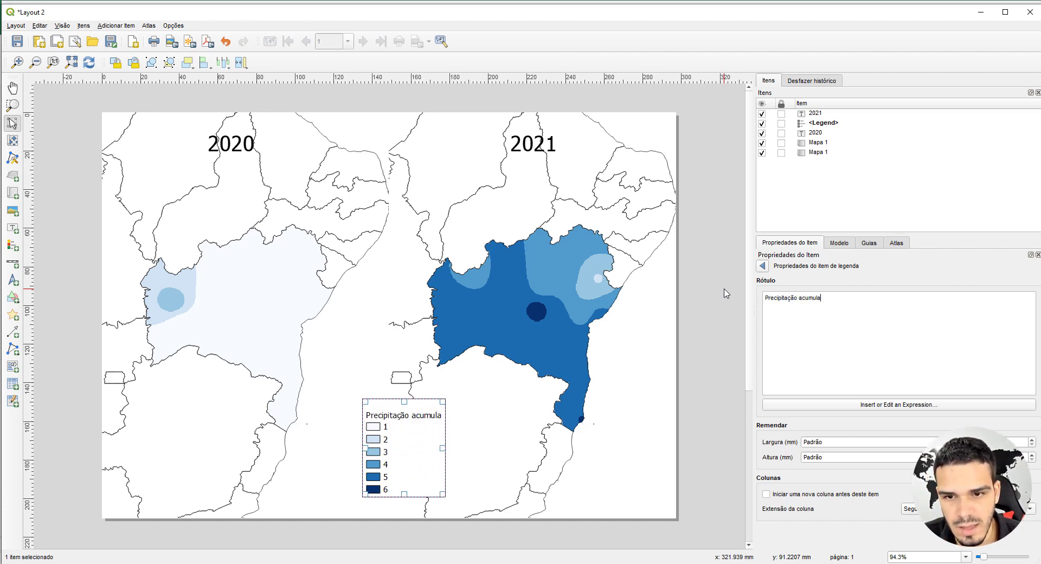
pyautogui.press('BackSpace')
pyautogui.press('BackSpace')
pyautogui.write('al')
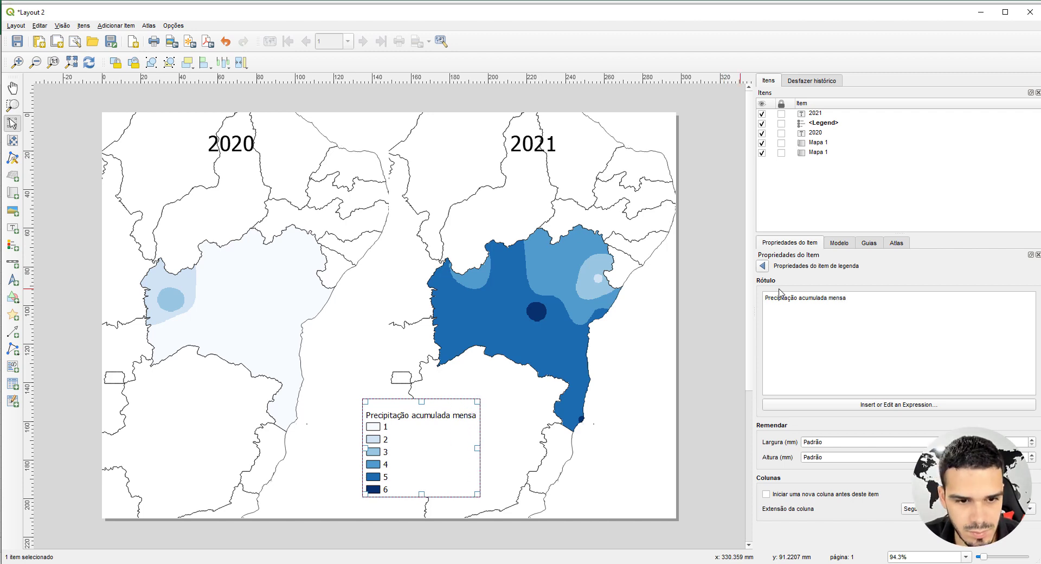
pyautogui.click(761, 267)
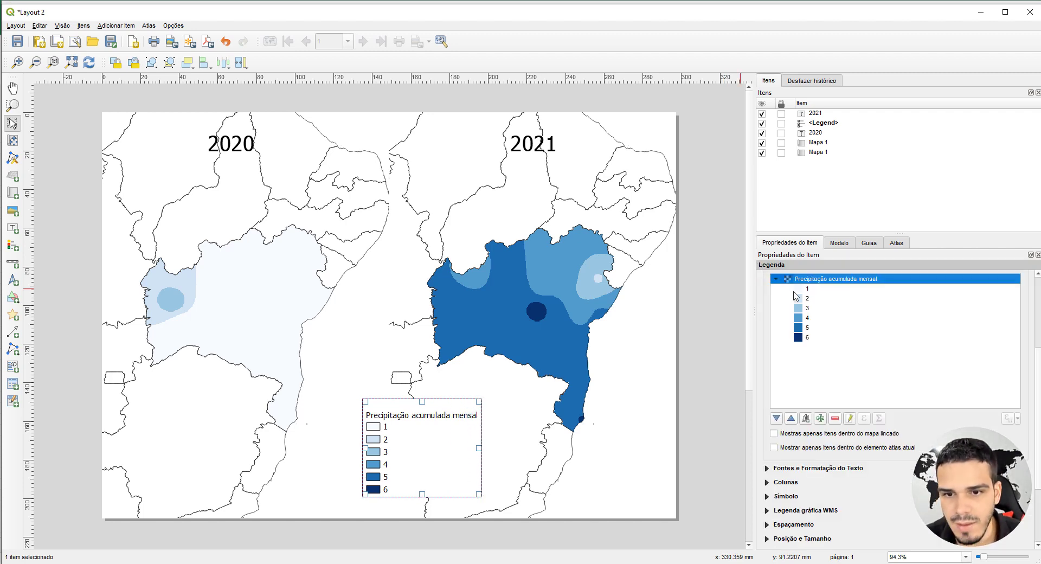
# Relabel legend classes 1, 2 and 3 as 0-50mm, 50-100mm and 100-200mm.
pyautogui.doubleClick(810, 289)
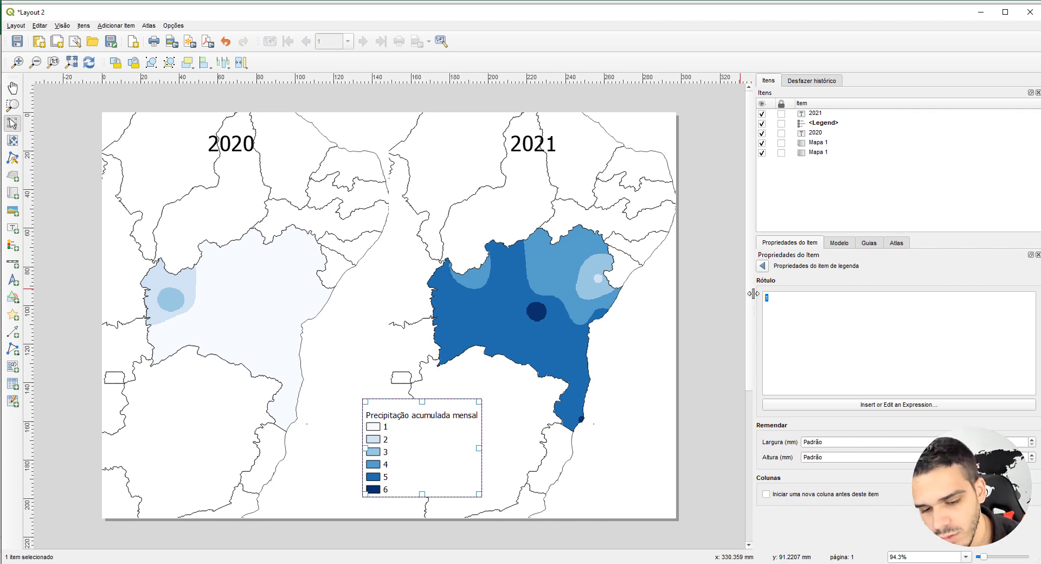
pyautogui.write('0-50mm')
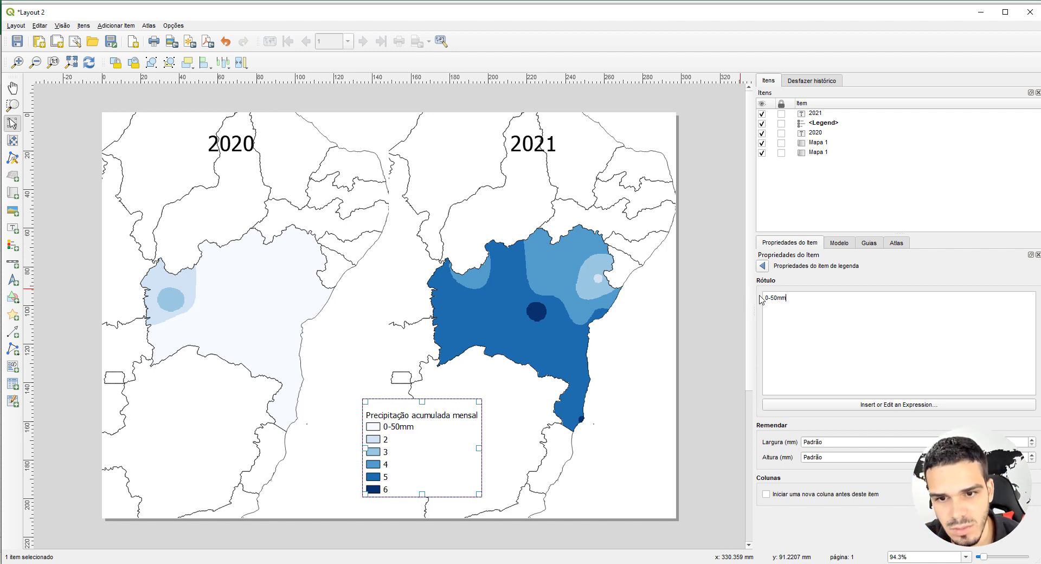
pyautogui.click(762, 266)
pyautogui.doubleClick(807, 299)
pyautogui.write('50-100mm')
pyautogui.click(763, 267)
pyautogui.doubleClick(807, 309)
pyautogui.write('100-200mm')
pyautogui.click(762, 266)
# Relabel legend classes 4, 5 and 6 as 200-300mm, 300-500mm and +500mm, and center the legend between the two maps.
pyautogui.doubleClick(807, 319)
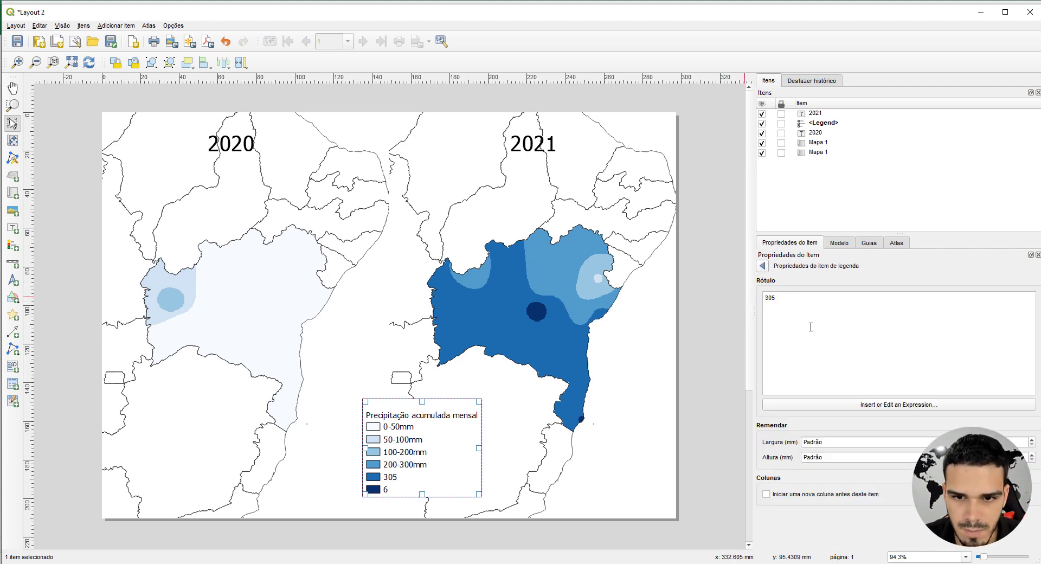
pyautogui.write('mm')
pyautogui.click(762, 266)
pyautogui.doubleClick(807, 338)
pyautogui.write('500-760')
pyautogui.press('BackSpace')
pyautogui.press('BackSpace')
pyautogui.press('BackSpace')
pyautogui.press('BackSpace')
pyautogui.press('BackSpace')
pyautogui.press('BackSpace')
pyautogui.press('BackSpace')
pyautogui.write('+500mm')
pyautogui.click(762, 266)
pyautogui.moveTo(392, 467); pyautogui.dragTo(358, 466)
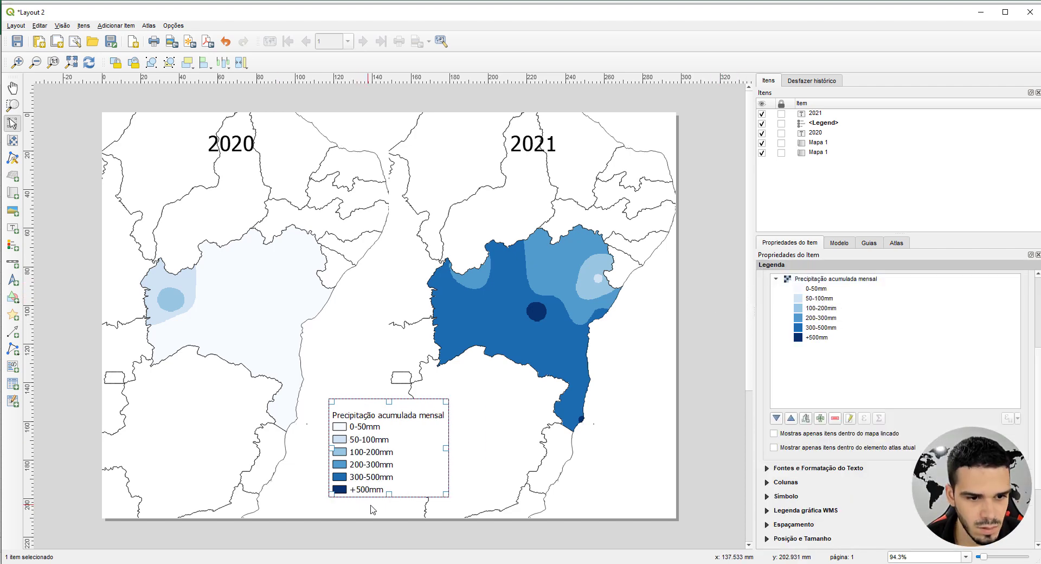
pyautogui.click(384, 525)
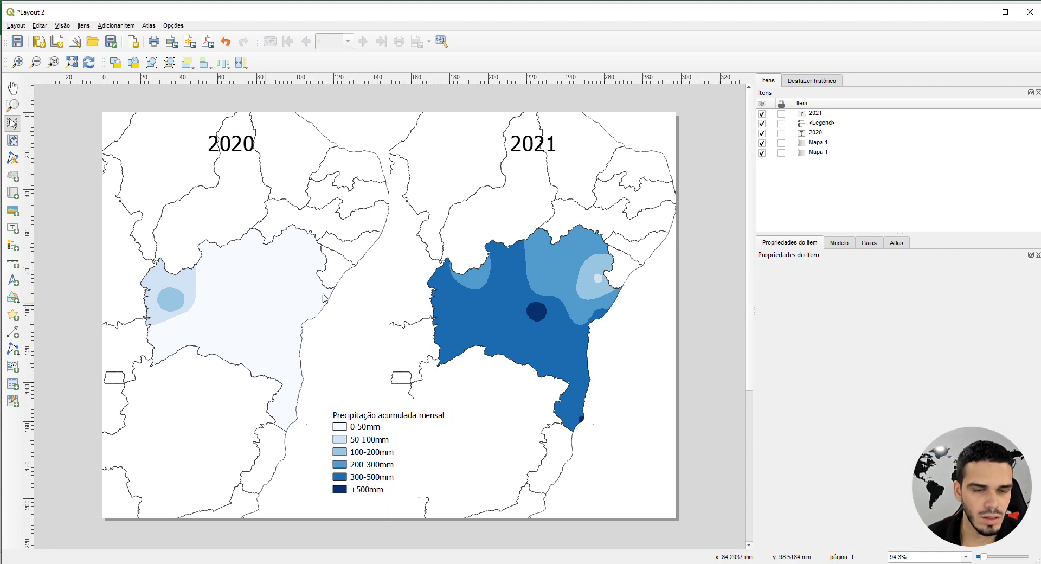